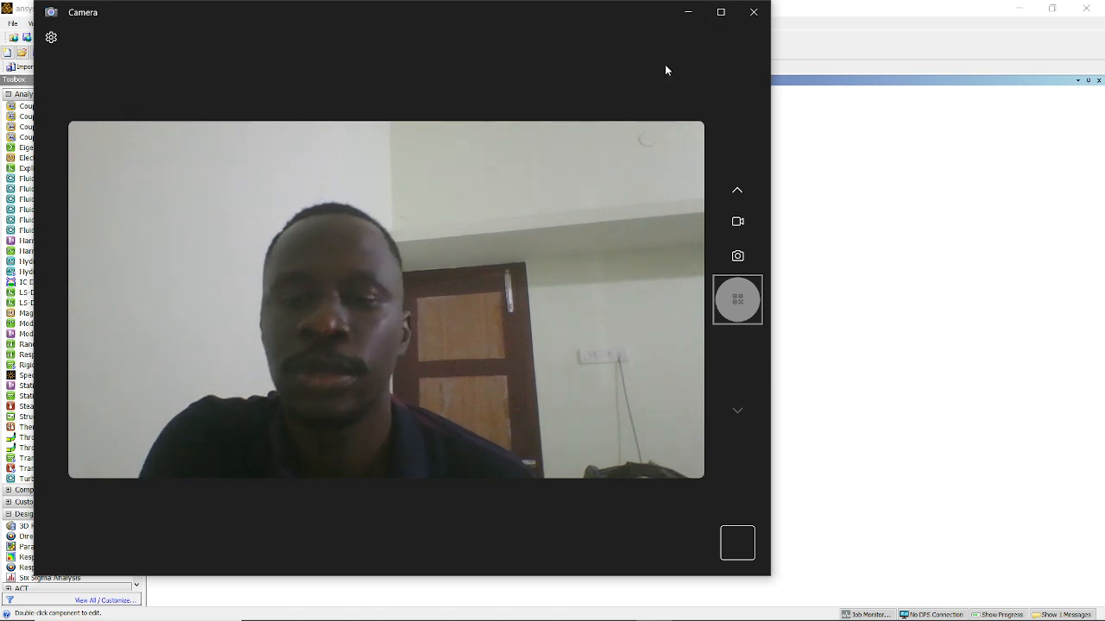
- Review the materials in the Static Structural system's Engineering Data and return to the project schematic
click(687, 12)
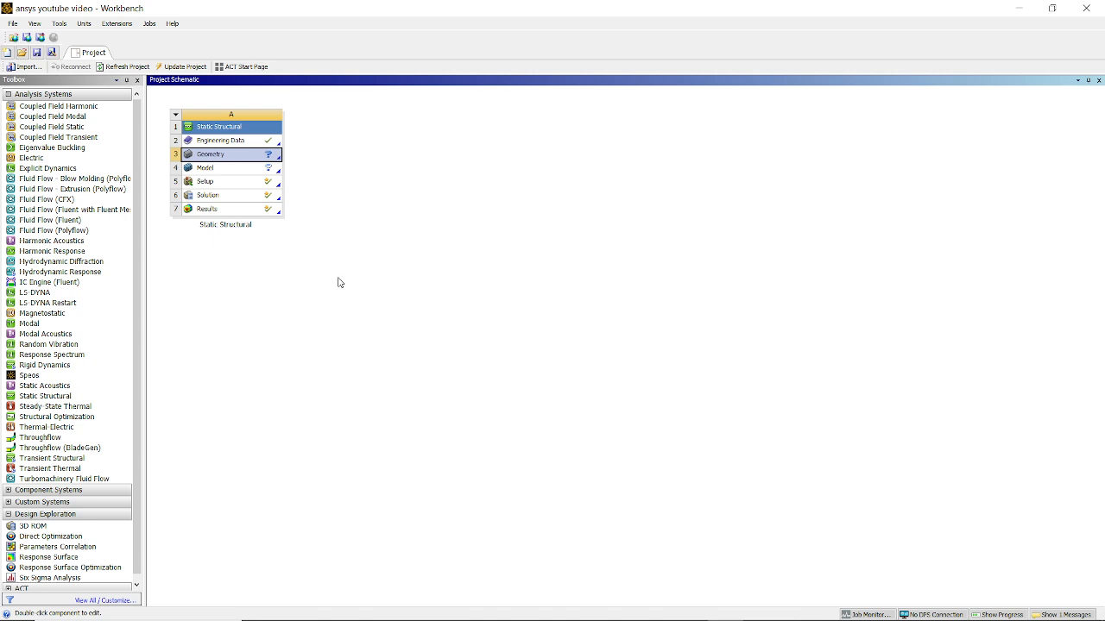
double_click(232, 144)
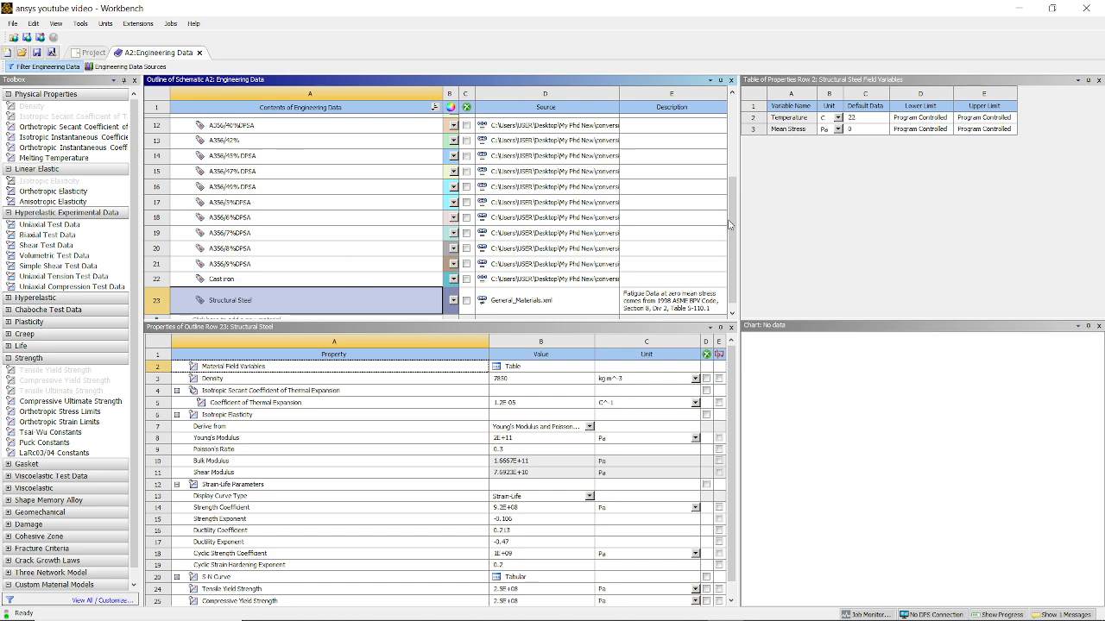
mouse_move(732, 222)
mouse_down()
mouse_move(708, 142)
mouse_move(732, 236)
mouse_up()
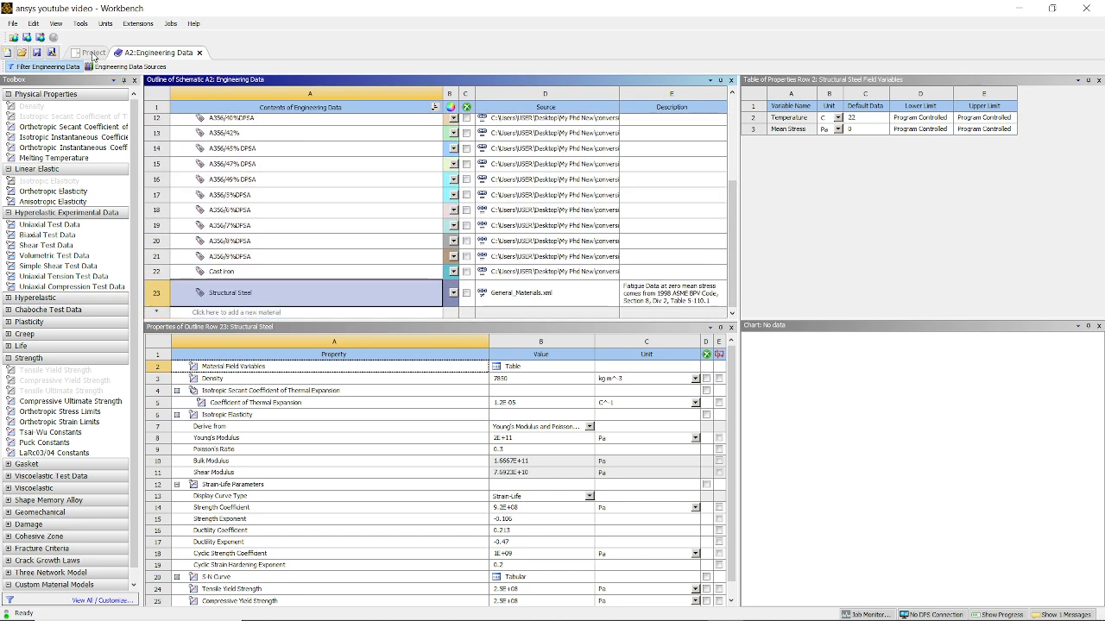
click(93, 54)
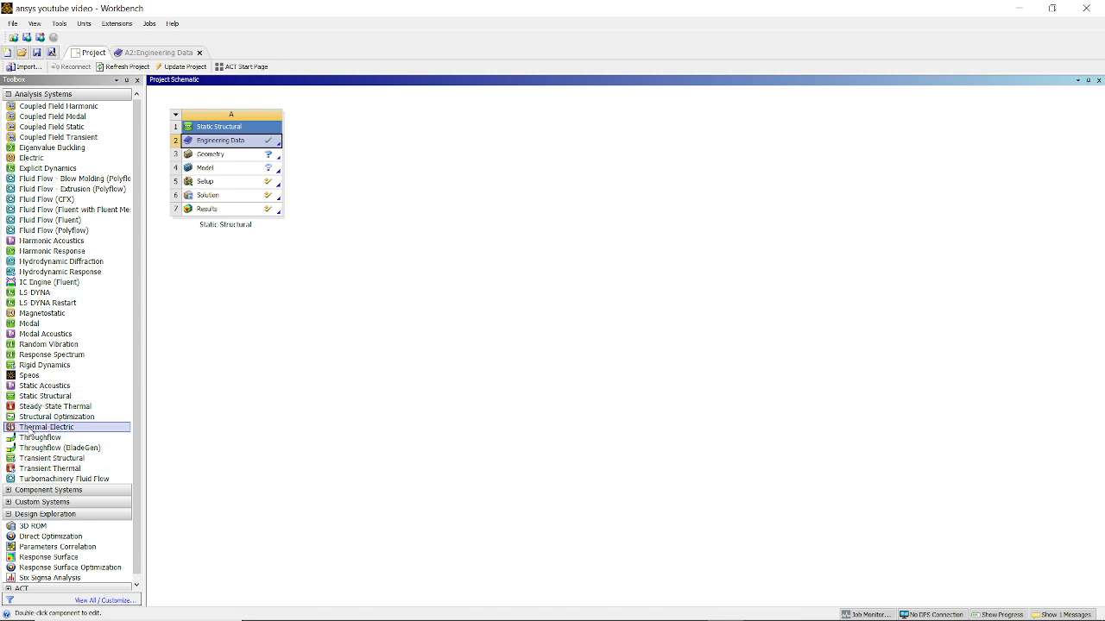
- Add a second standalone Static Structural system beside the first and share the first system's Engineering Data with it
click(31, 396)
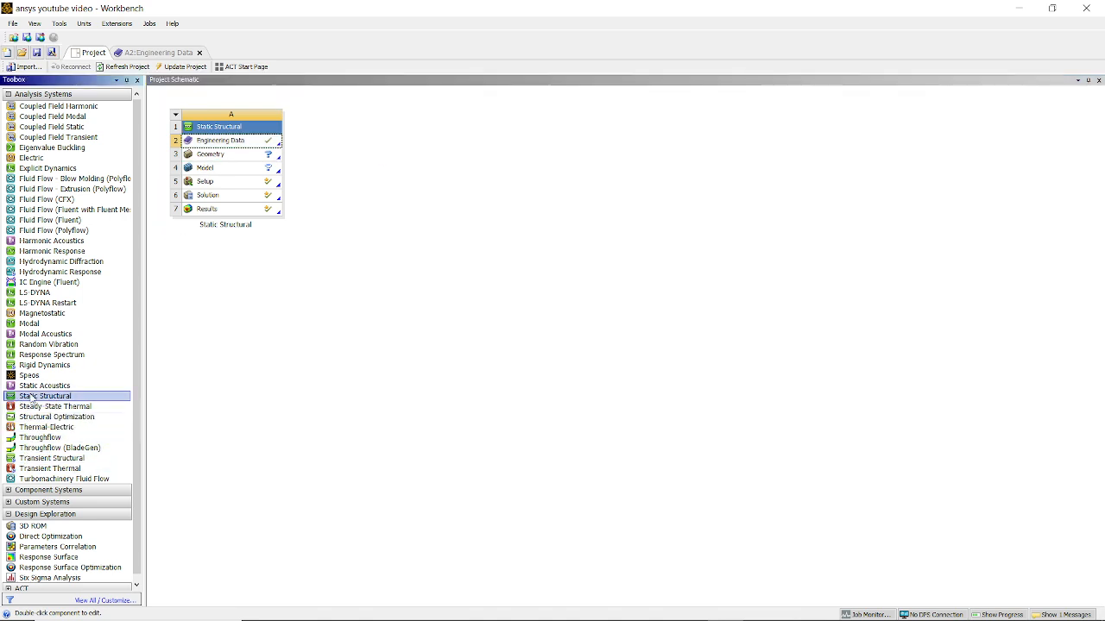
drag(31, 396, 355, 140)
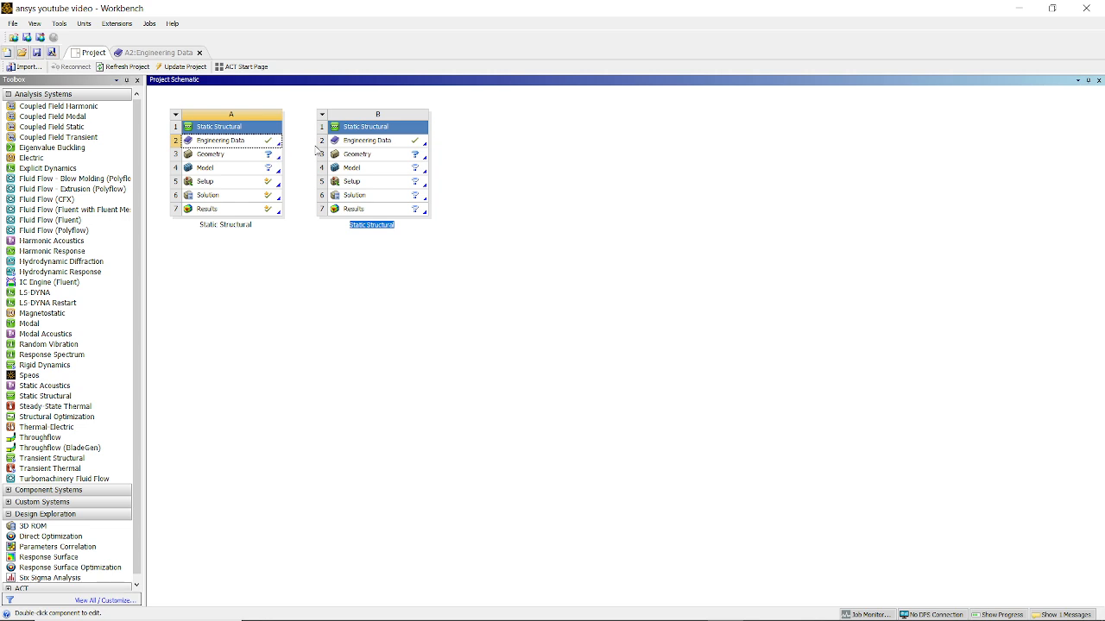
double_click(345, 141)
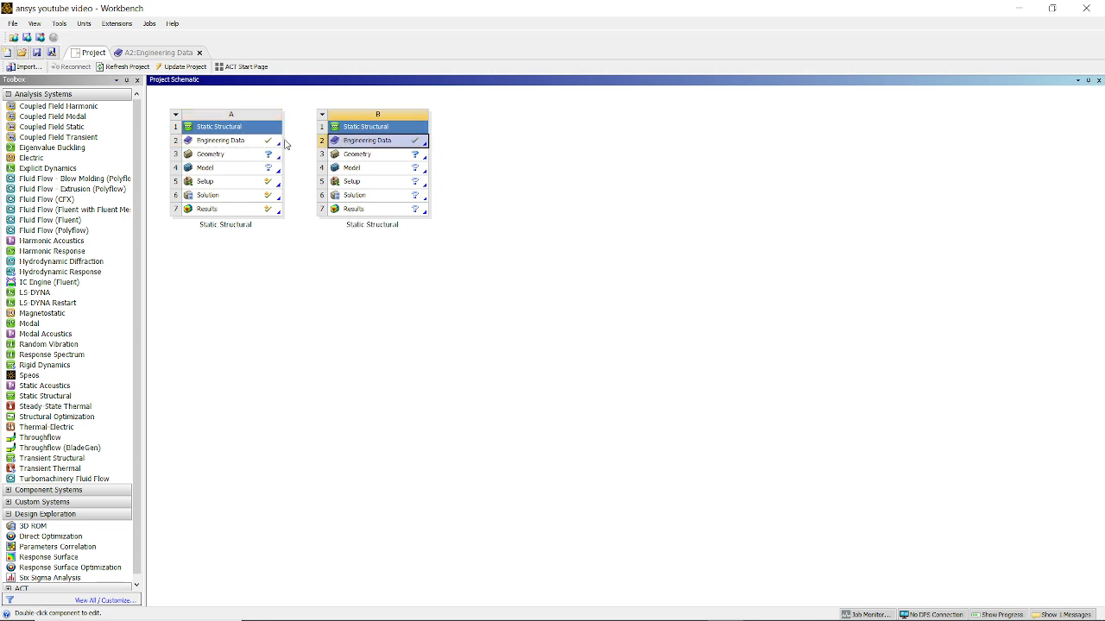
click(233, 145)
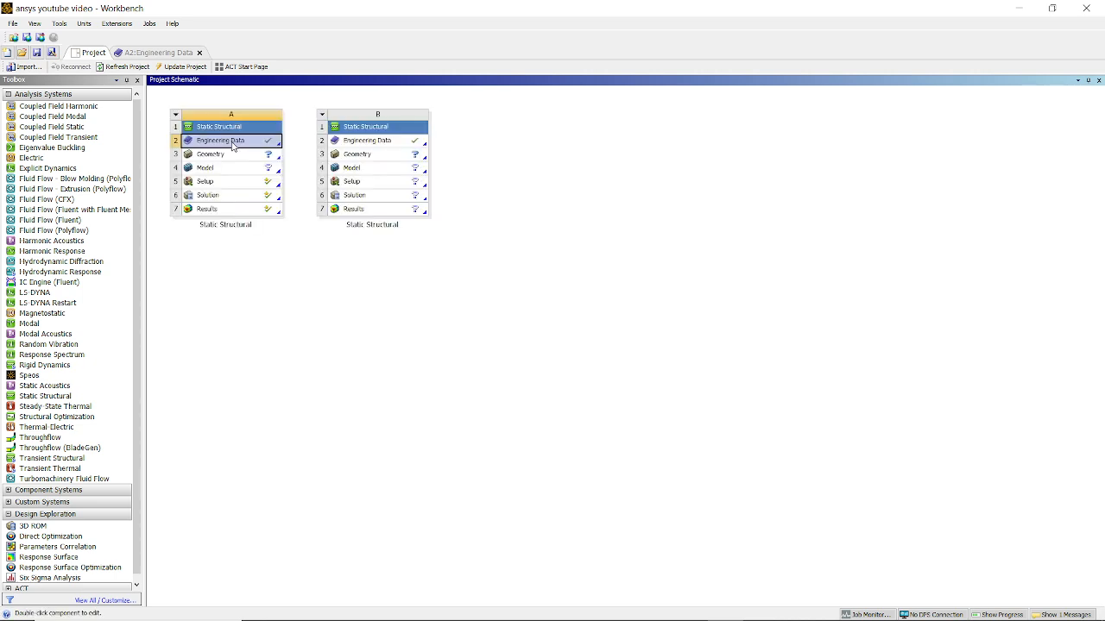
drag(233, 145, 349, 141)
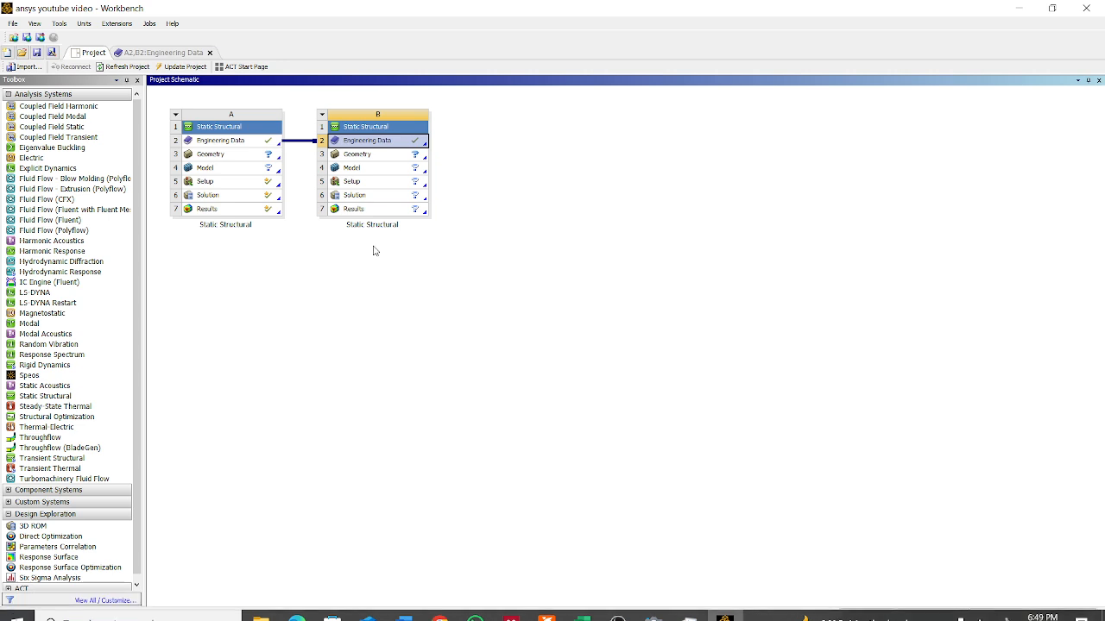
- Import the geometry file ENGINE BLOCK PROTOTYPE(FINAL YEAR PROJECT).IGS into the second Static Structural system
click(370, 154)
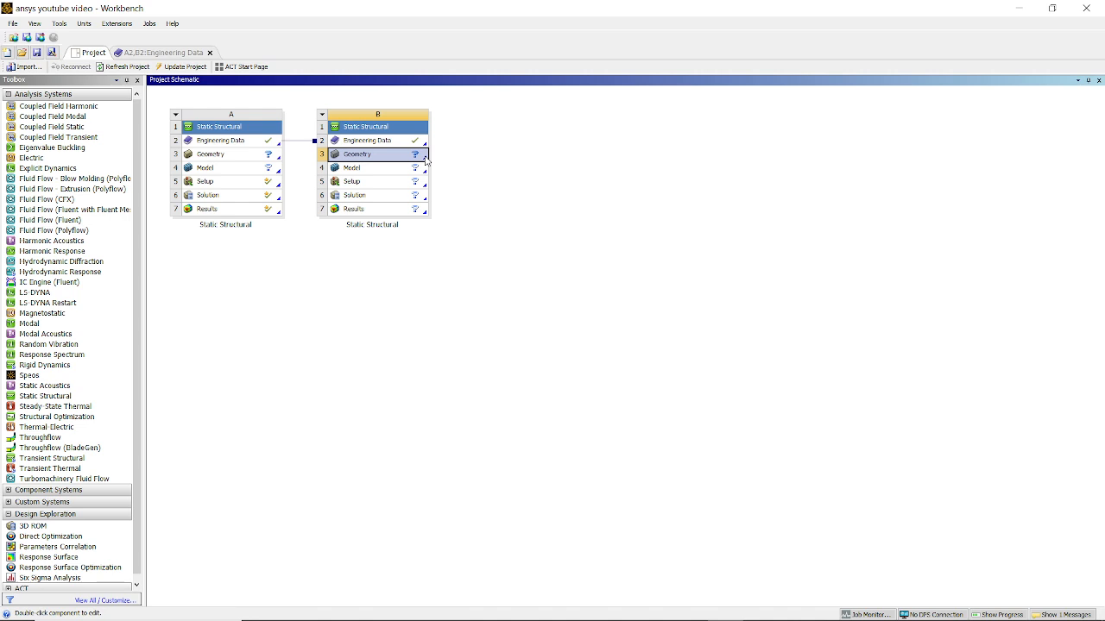
mouse_move(425, 160)
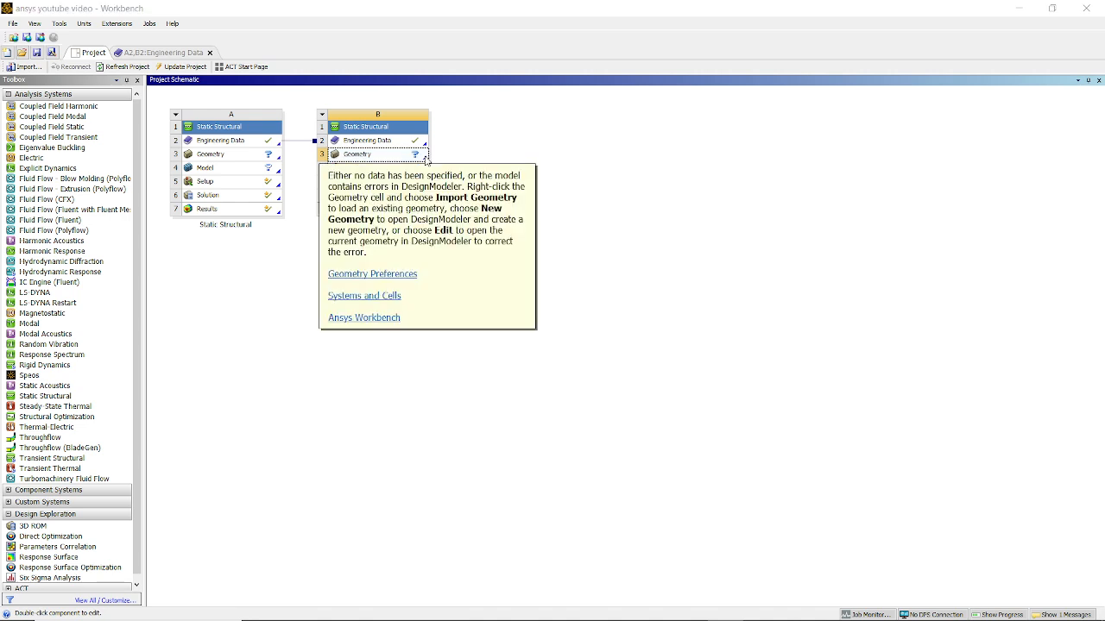
click(409, 155)
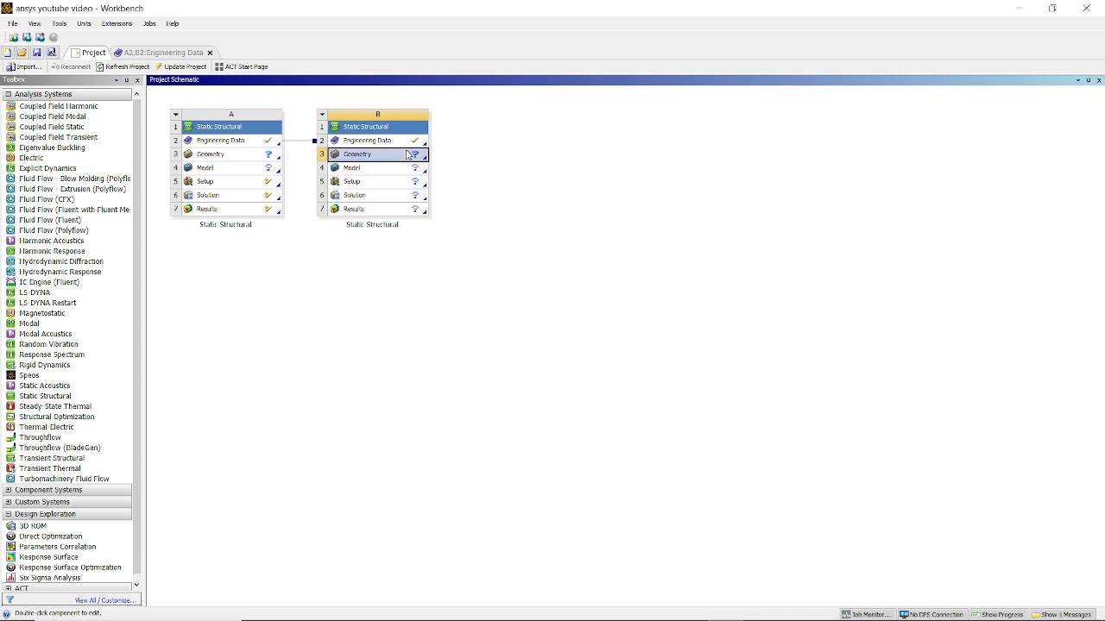
right_click(424, 156)
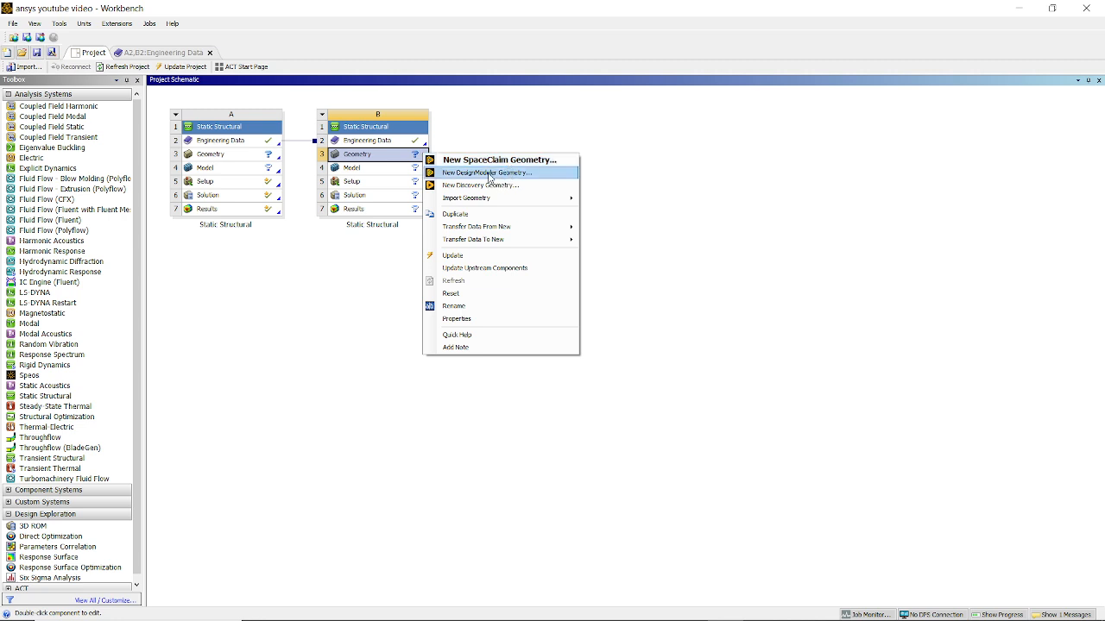
mouse_move(466, 202)
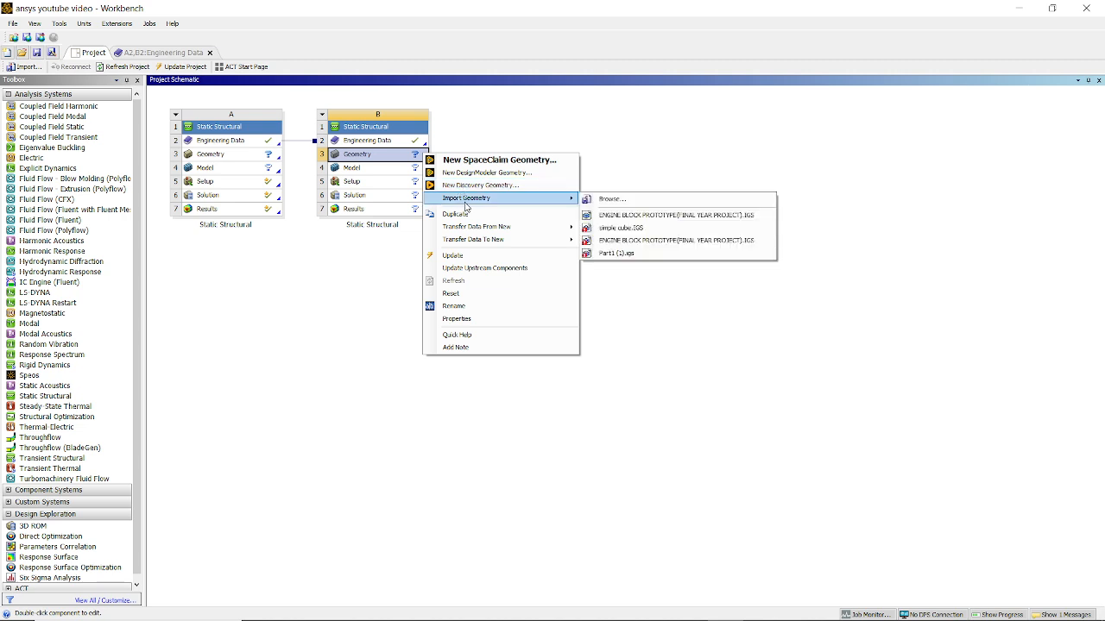
click(611, 200)
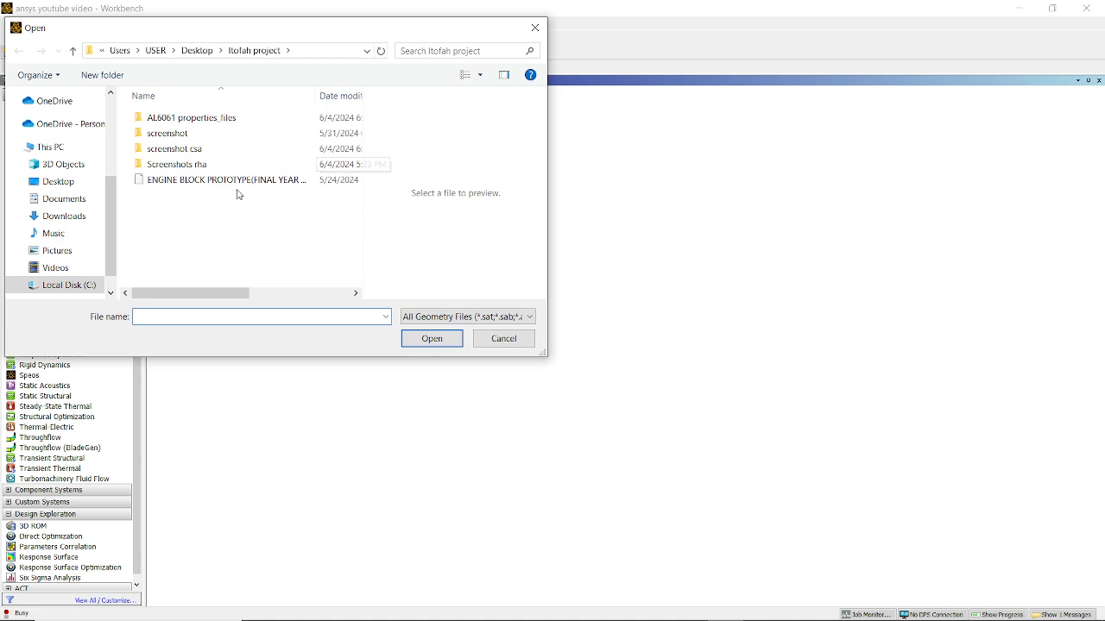
click(225, 182)
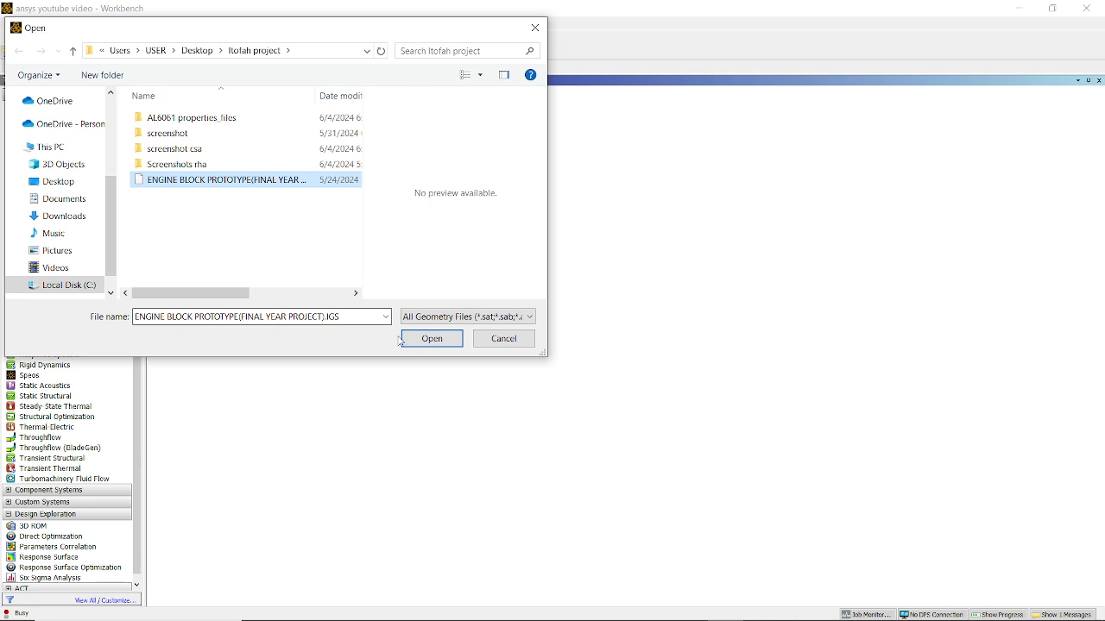
click(429, 341)
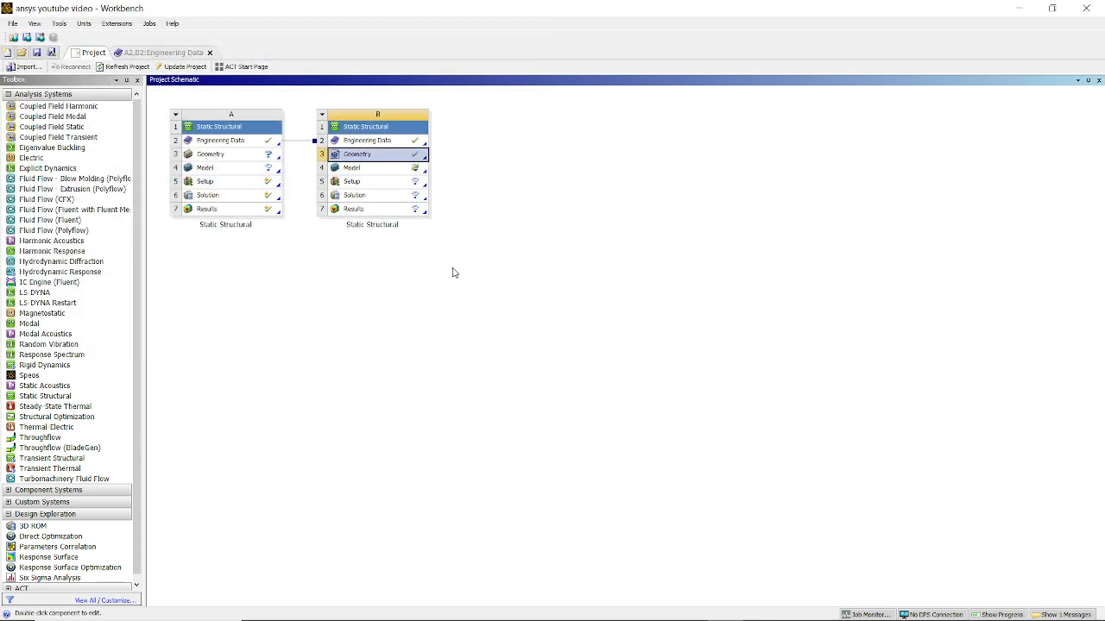
- Open the second Static Structural system's Setup for editing in Mechanical
click(402, 185)
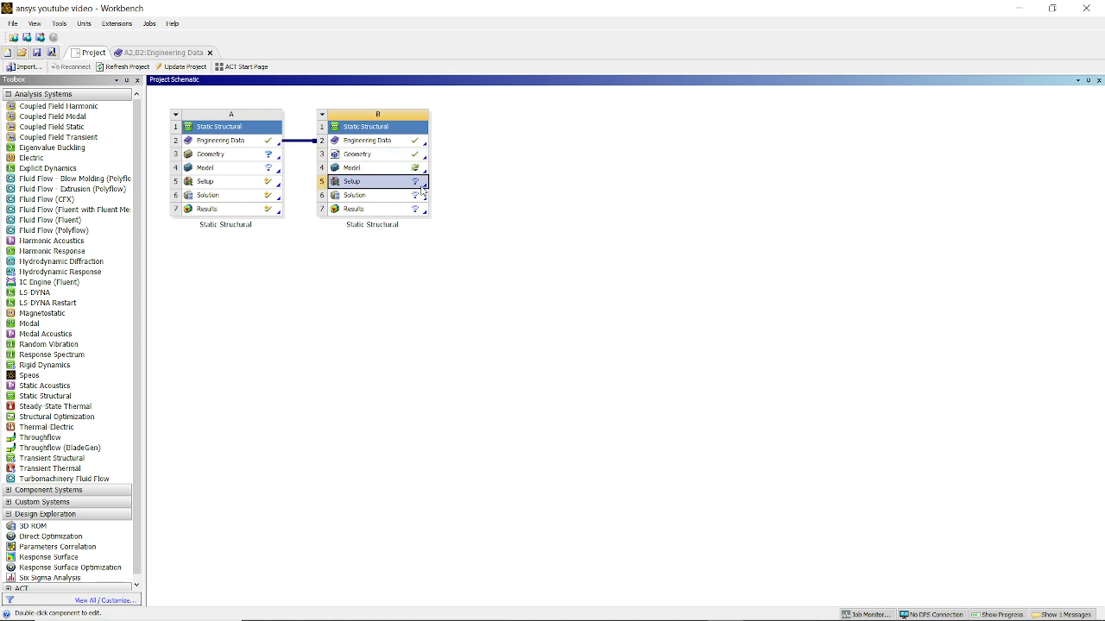
right_click(425, 183)
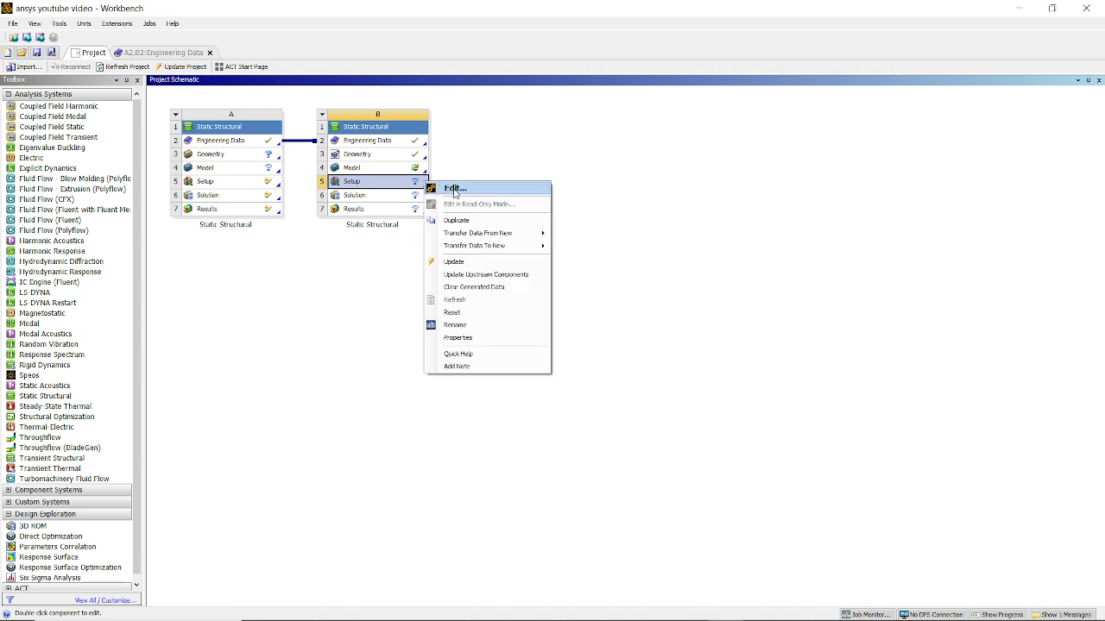
click(455, 189)
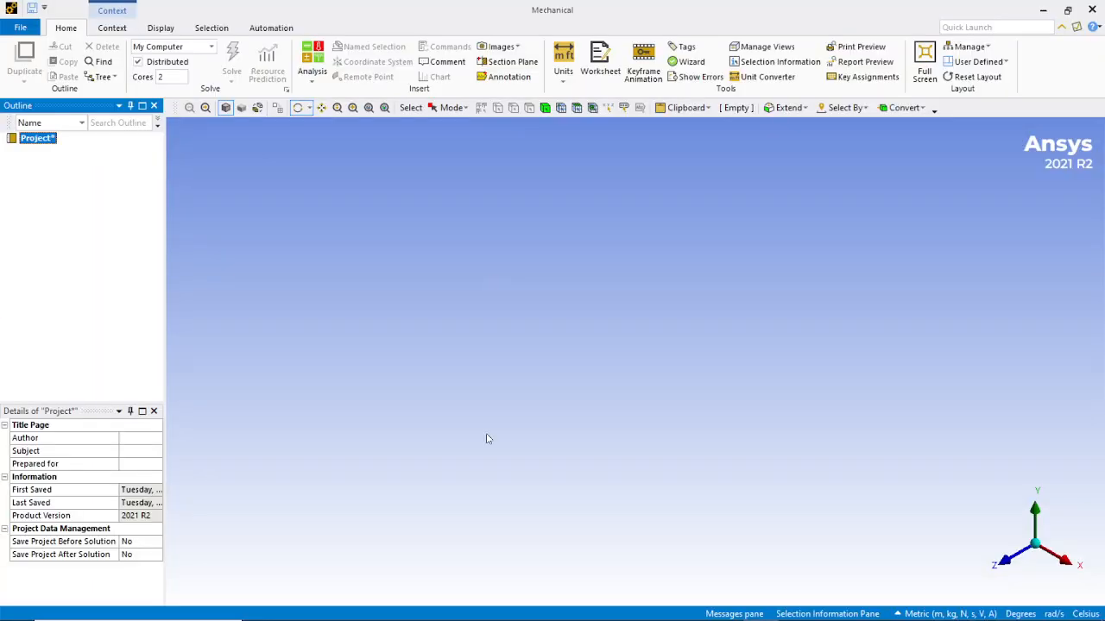
mouse_move(499, 619)
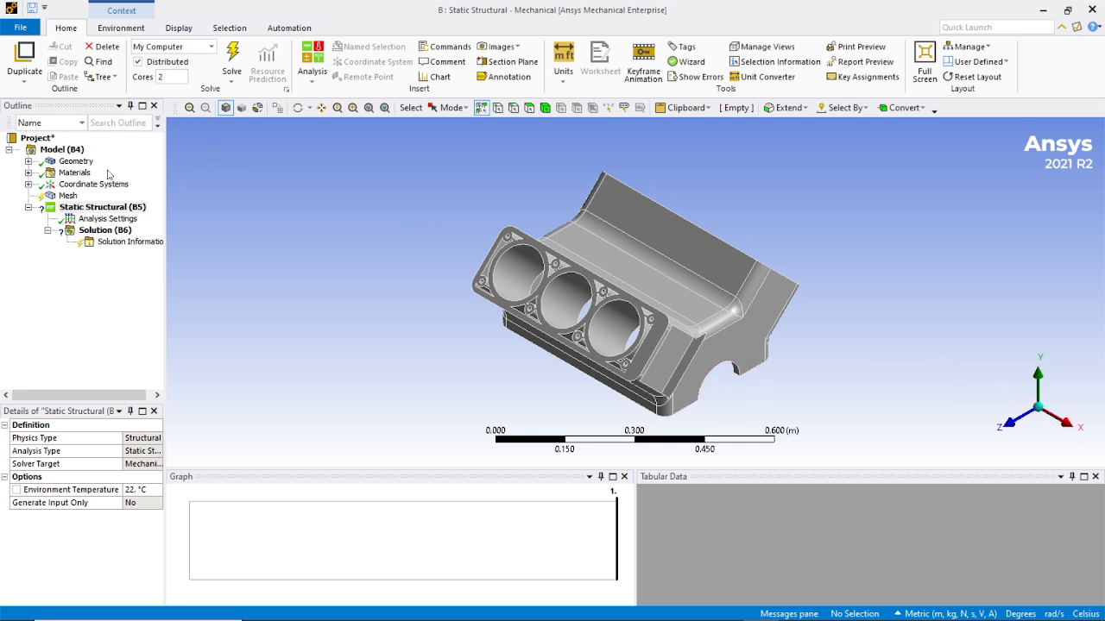
- Examine the materials list, the imported geometry body and the Global Coordinate System in the model tree
click(28, 173)
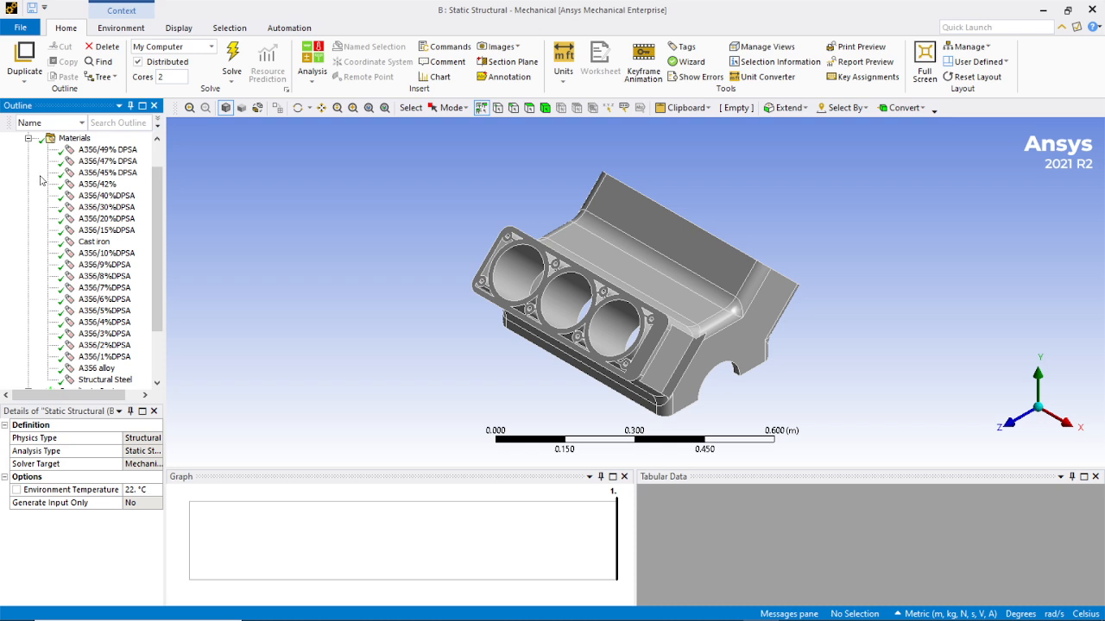
scroll(158, 225, down, 1)
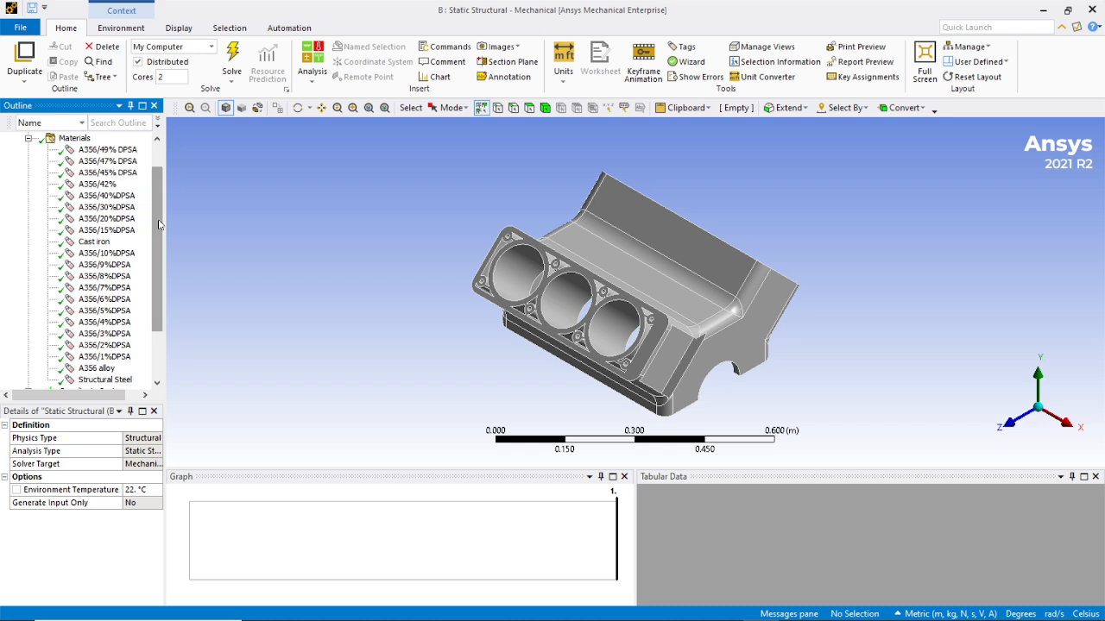
scroll(155, 222, down, 1)
scroll(155, 199, up, 2)
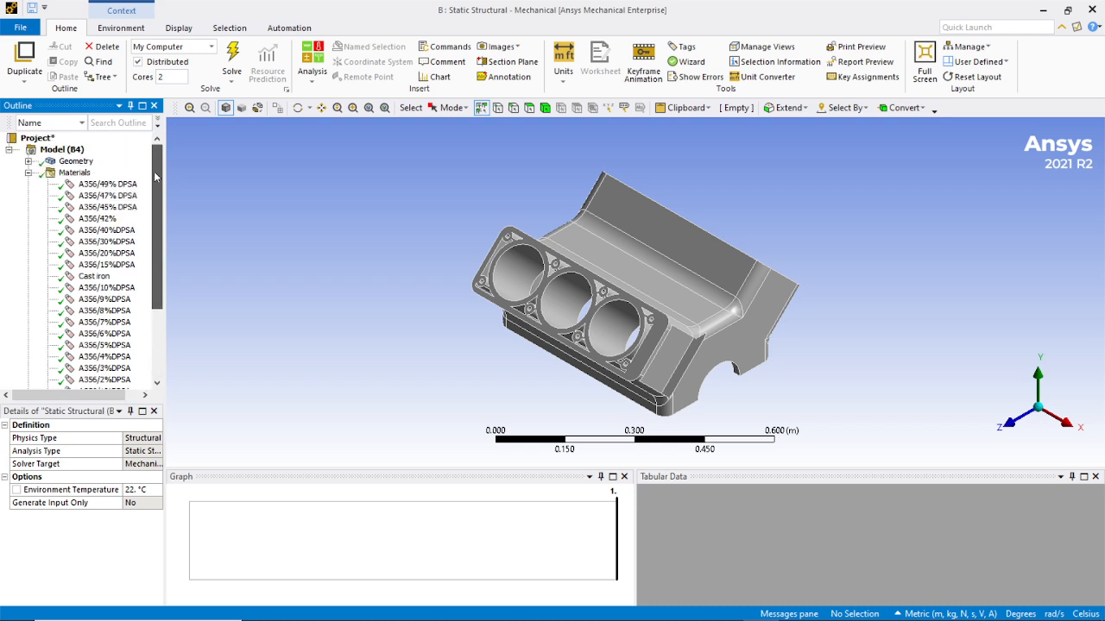
click(28, 173)
click(28, 161)
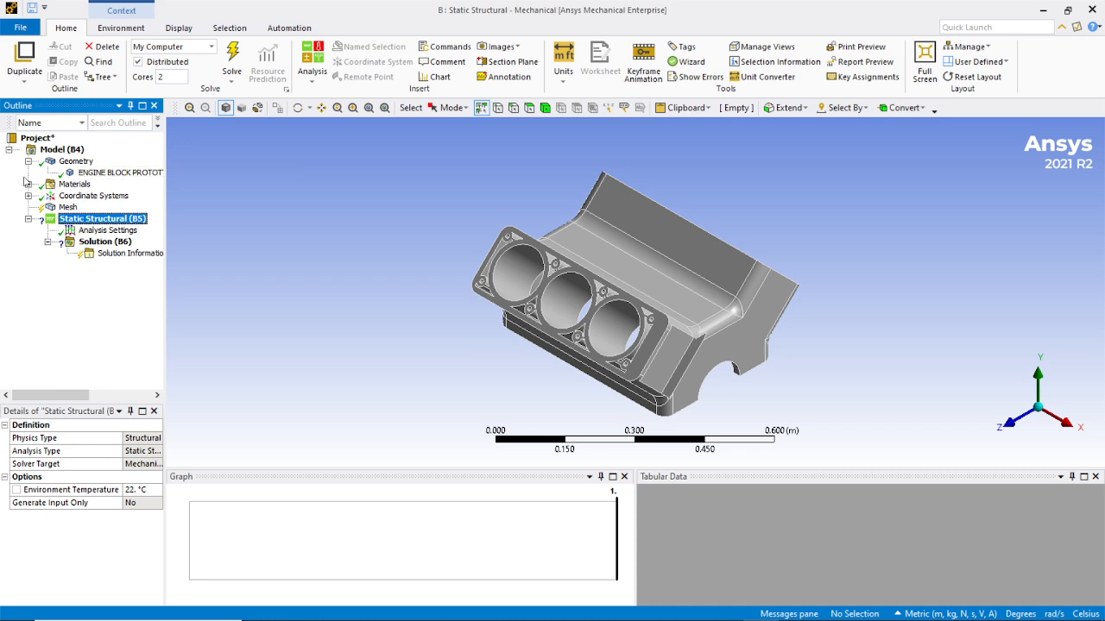
click(29, 162)
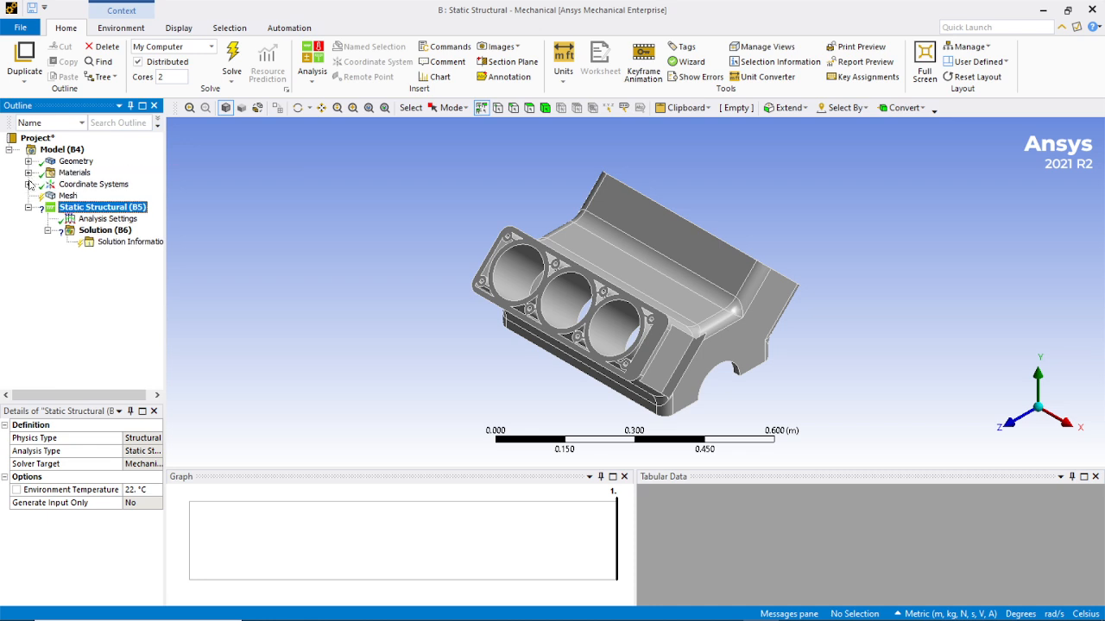
click(28, 185)
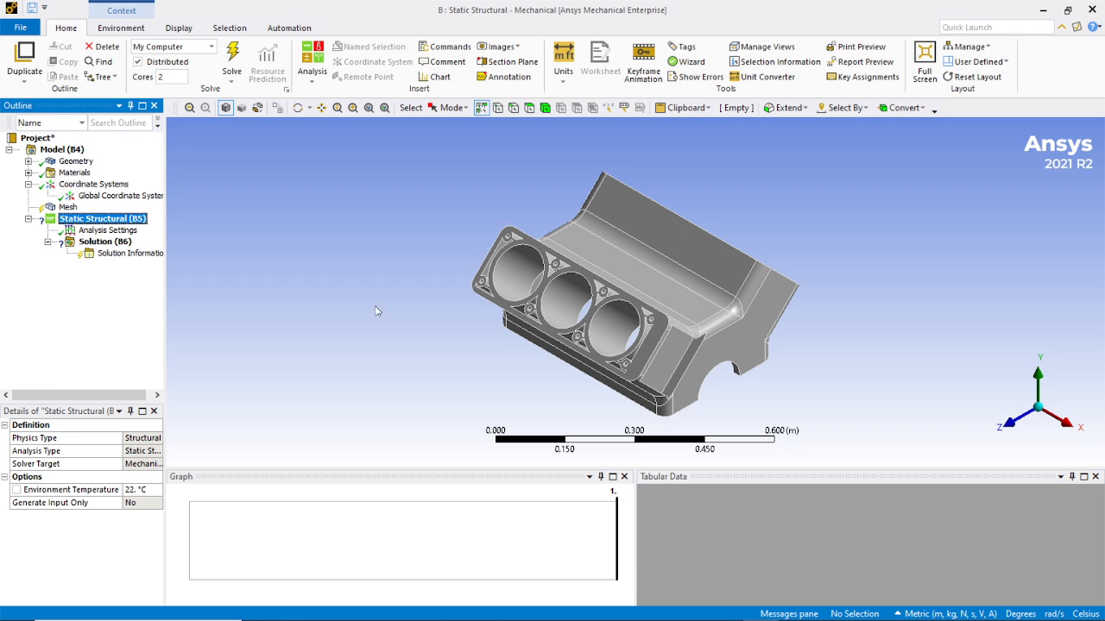
click(96, 197)
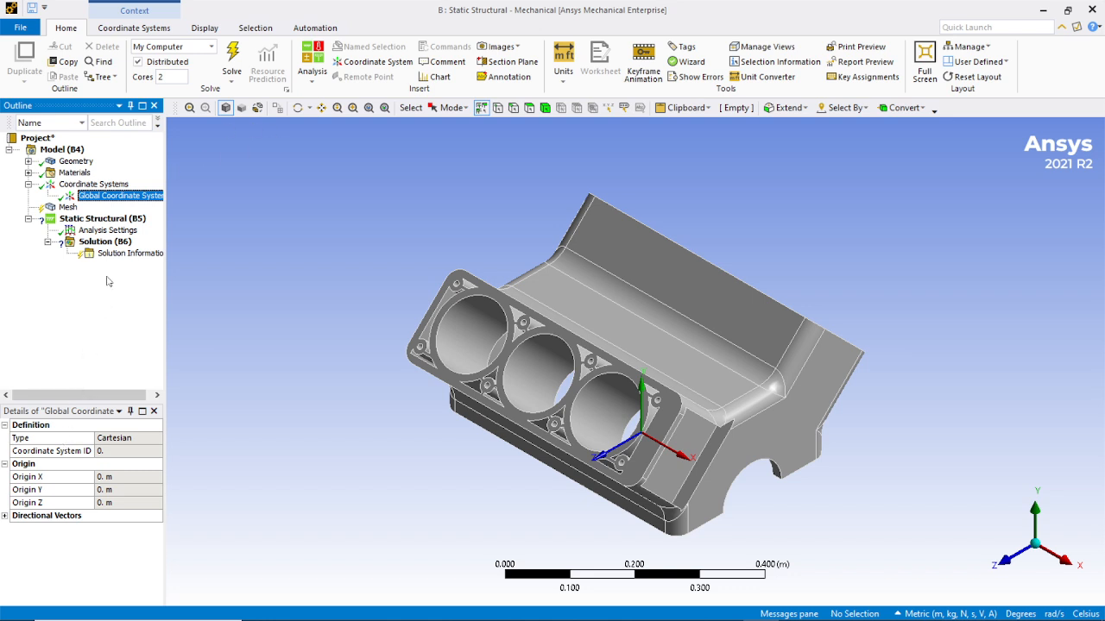
click(28, 183)
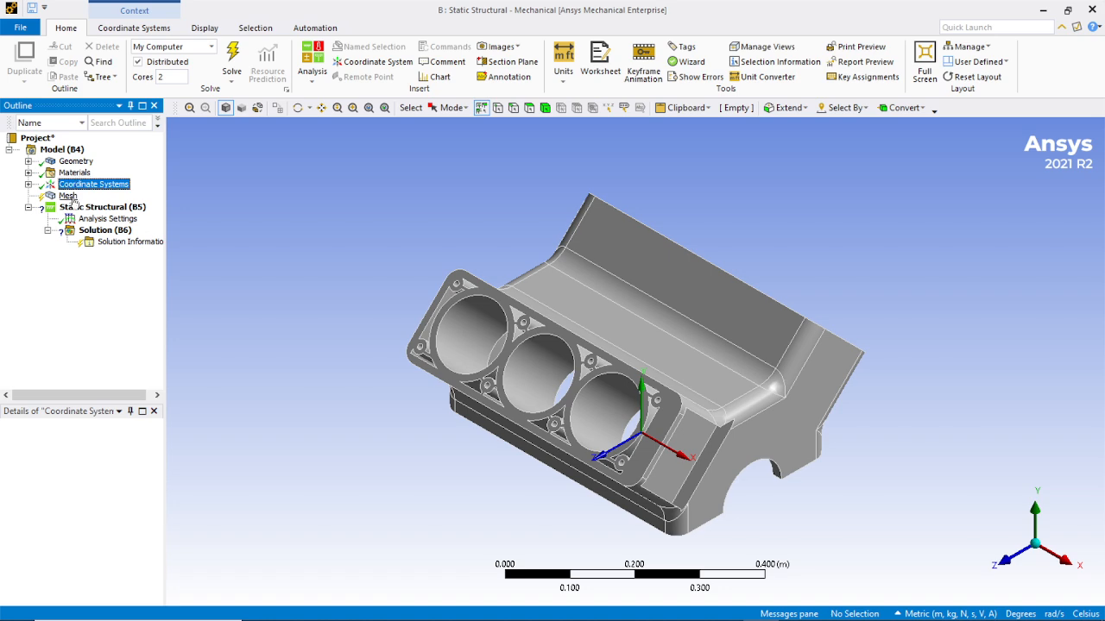
- Set the mesh sizing's Span Angle Center to Medium and view the remaining mesh sizing details
click(66, 195)
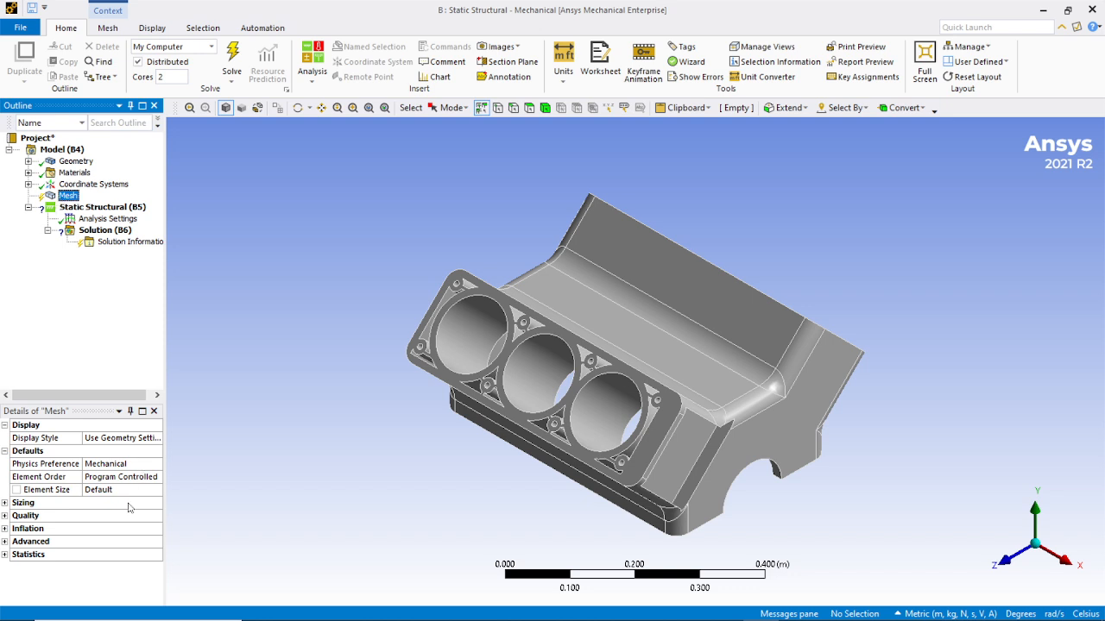
click(6, 503)
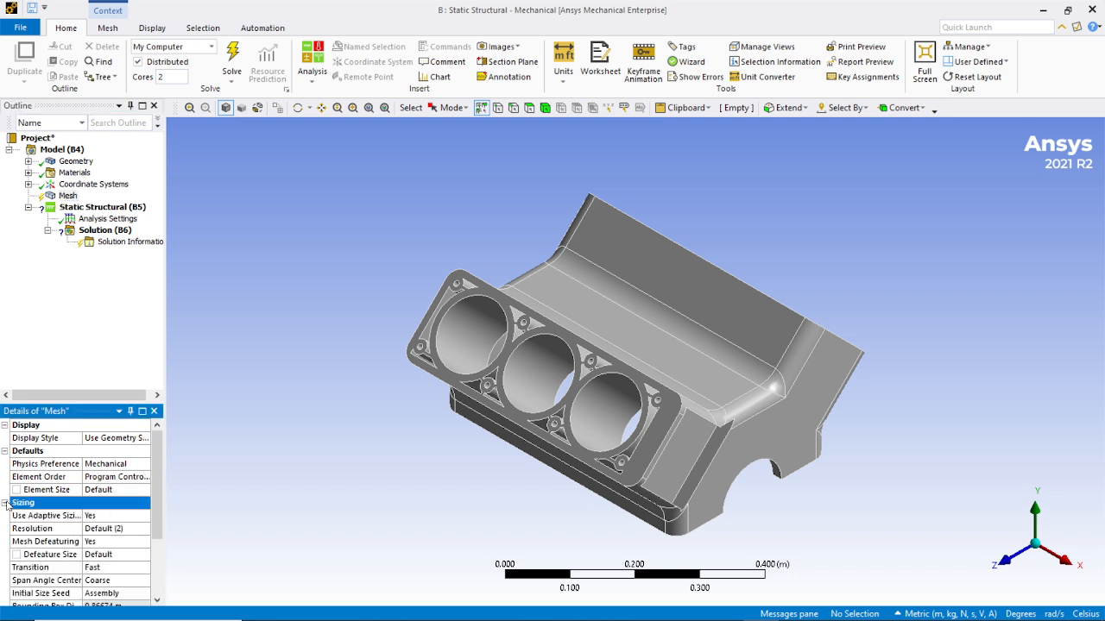
click(106, 585)
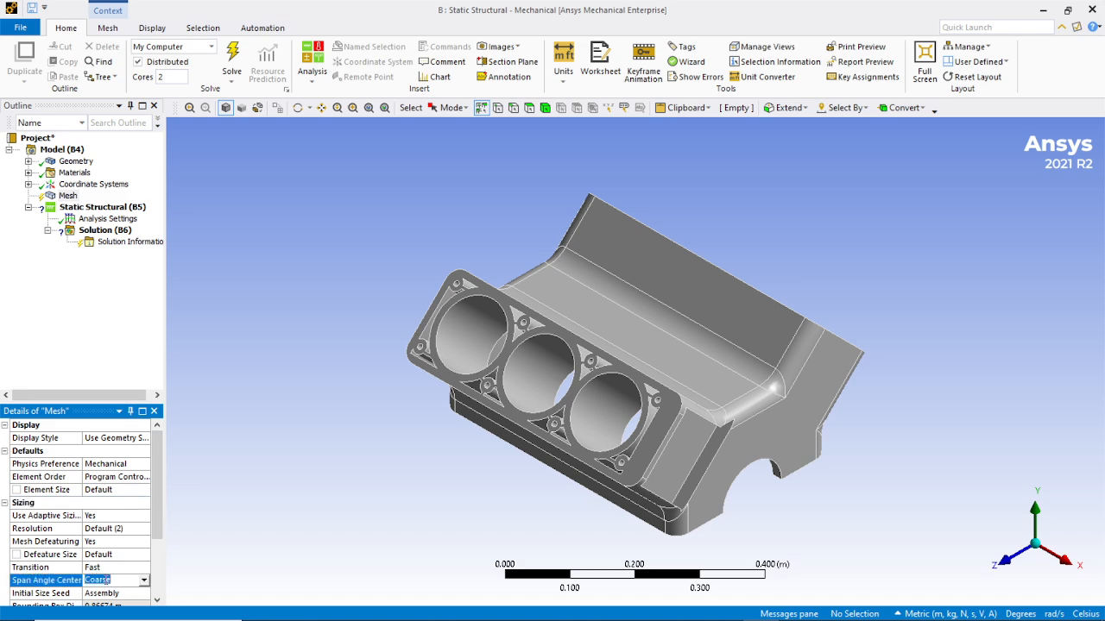
click(144, 582)
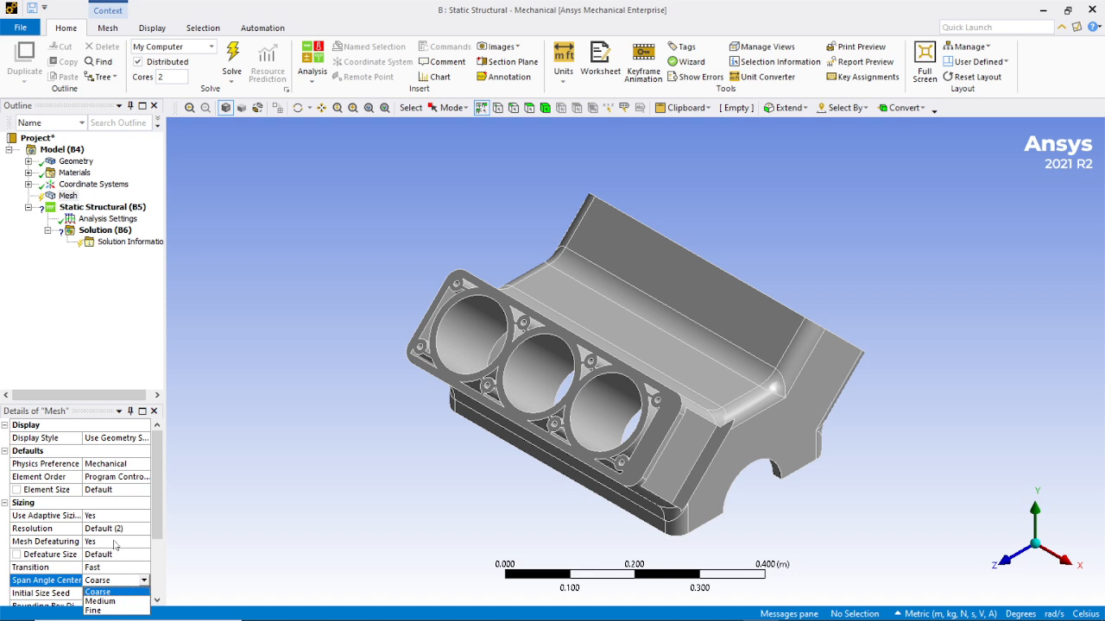
click(118, 601)
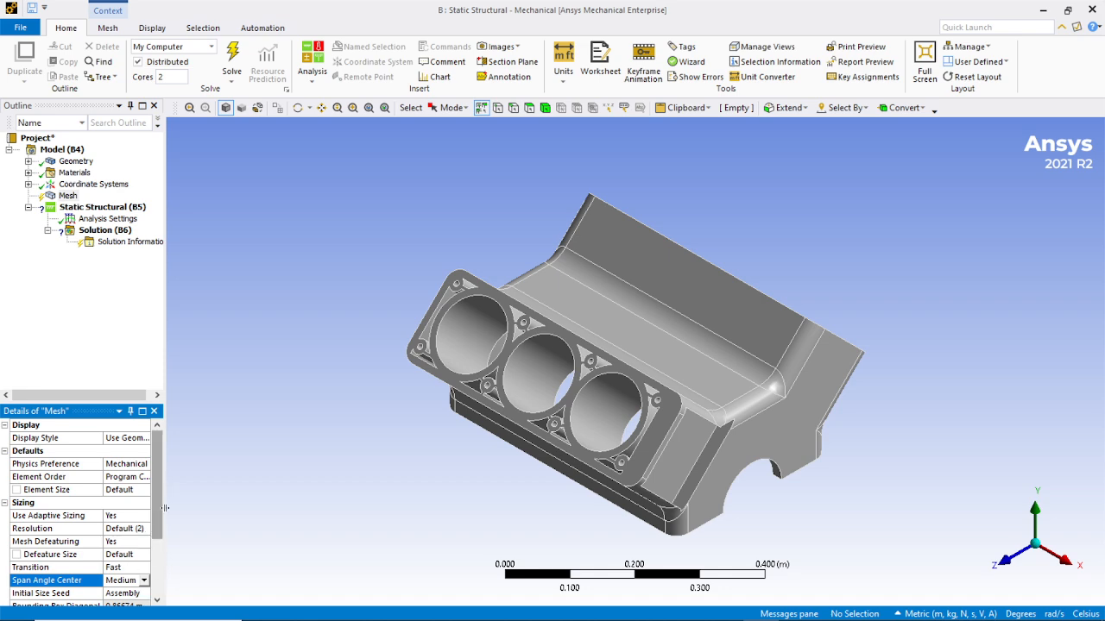
drag(159, 511, 166, 557)
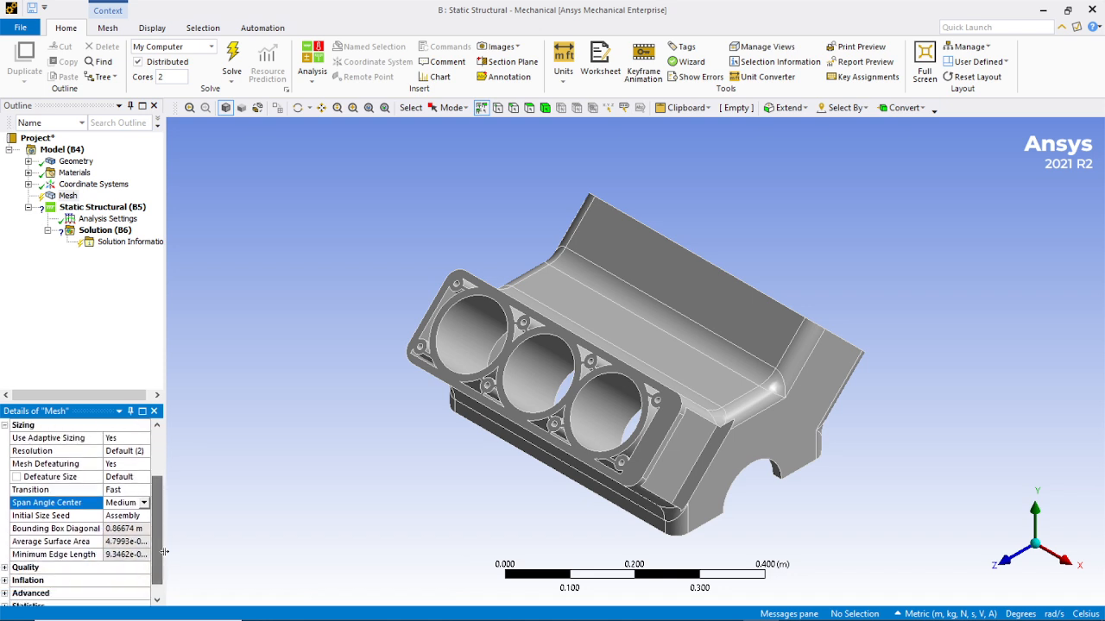
- Review the Initial Size Seed and Transition options in the mesh sizing details, keeping Assembly and Fast
click(133, 516)
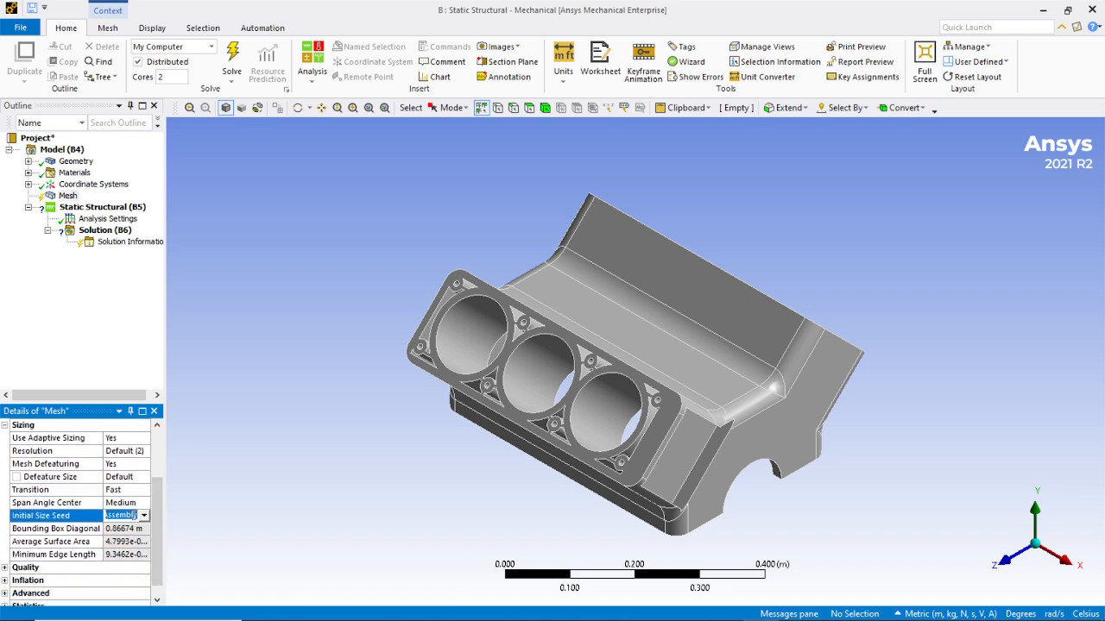
click(143, 516)
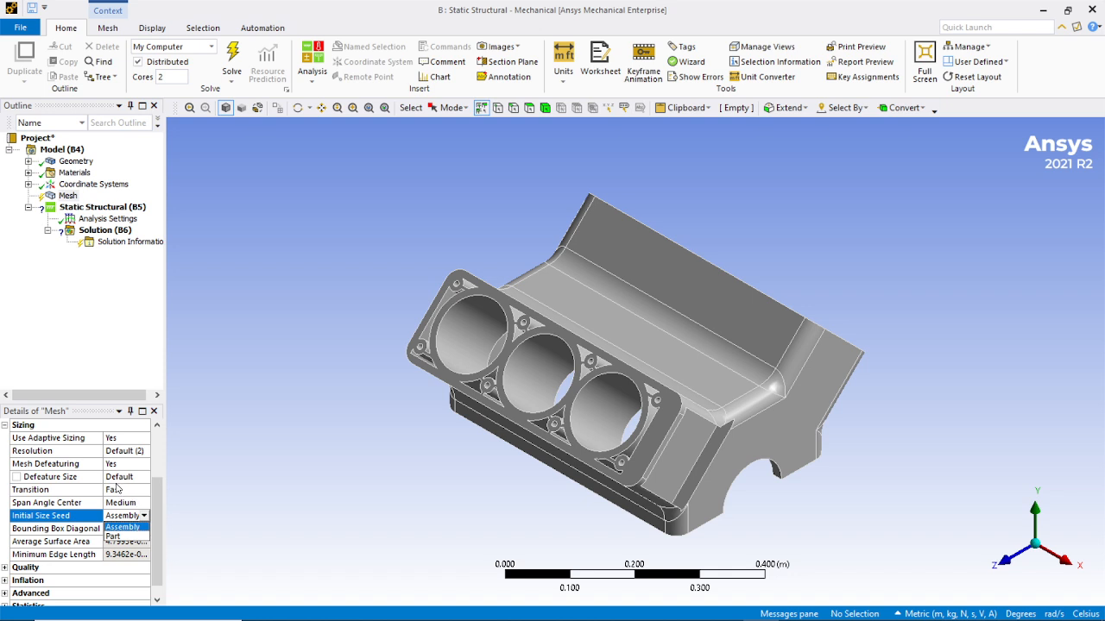
click(115, 490)
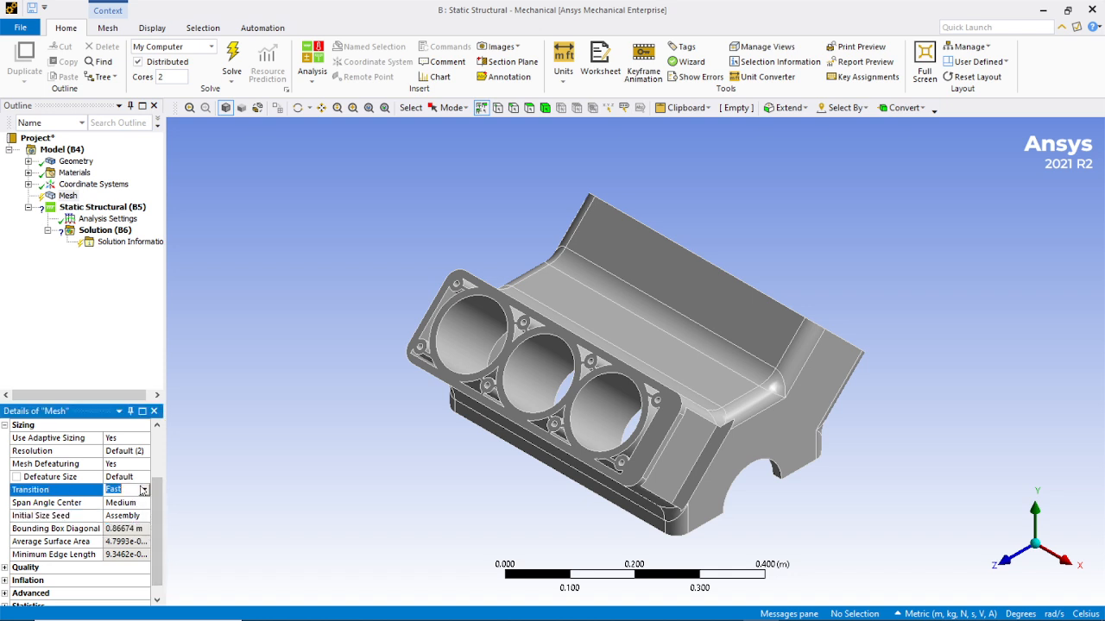
click(144, 490)
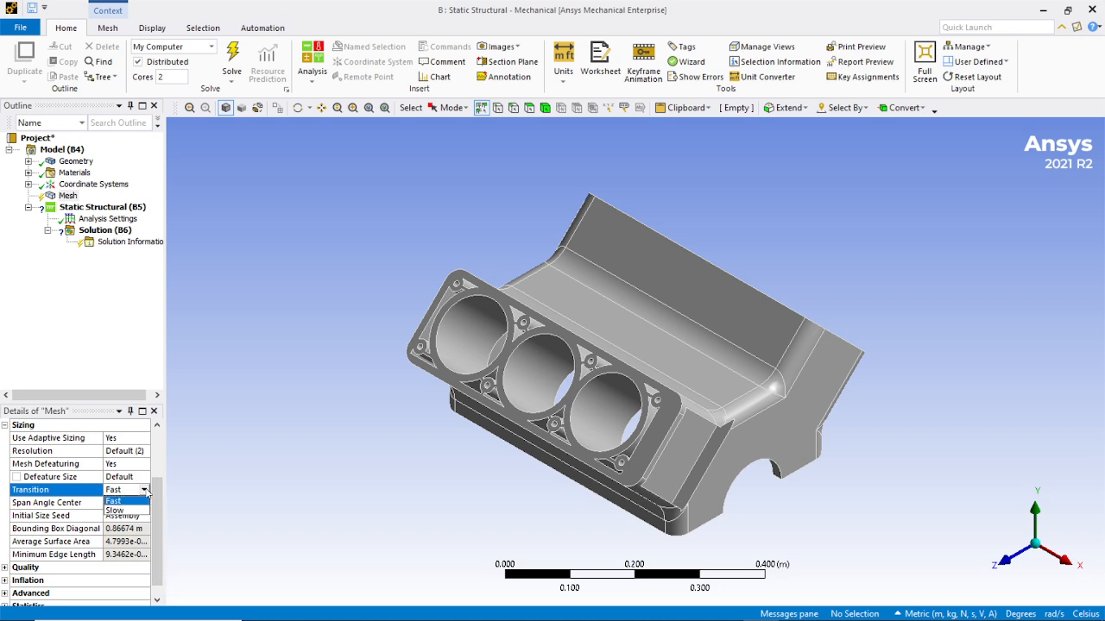
drag(156, 495, 162, 442)
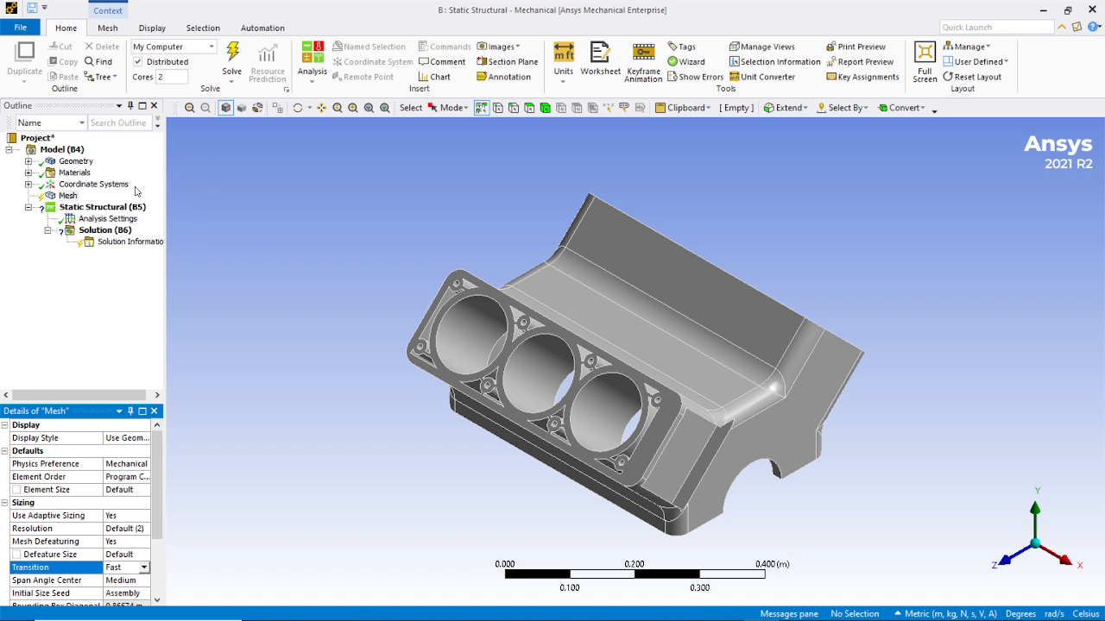
- Generate the mesh for the engine block with the current sizing settings
right_click(60, 198)
mouse_move(97, 207)
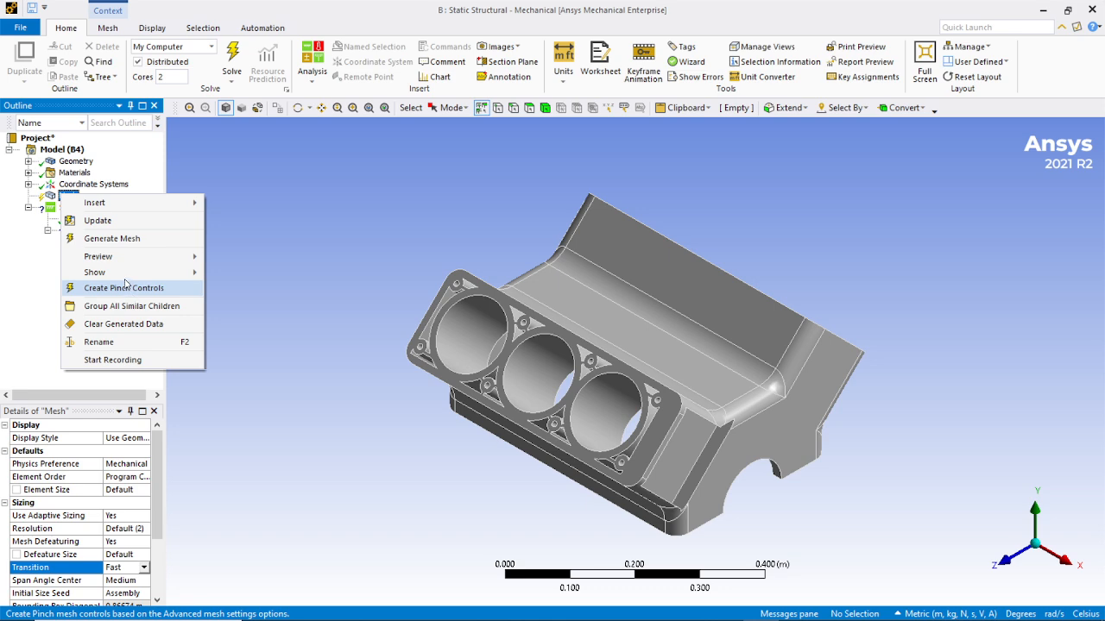
click(102, 242)
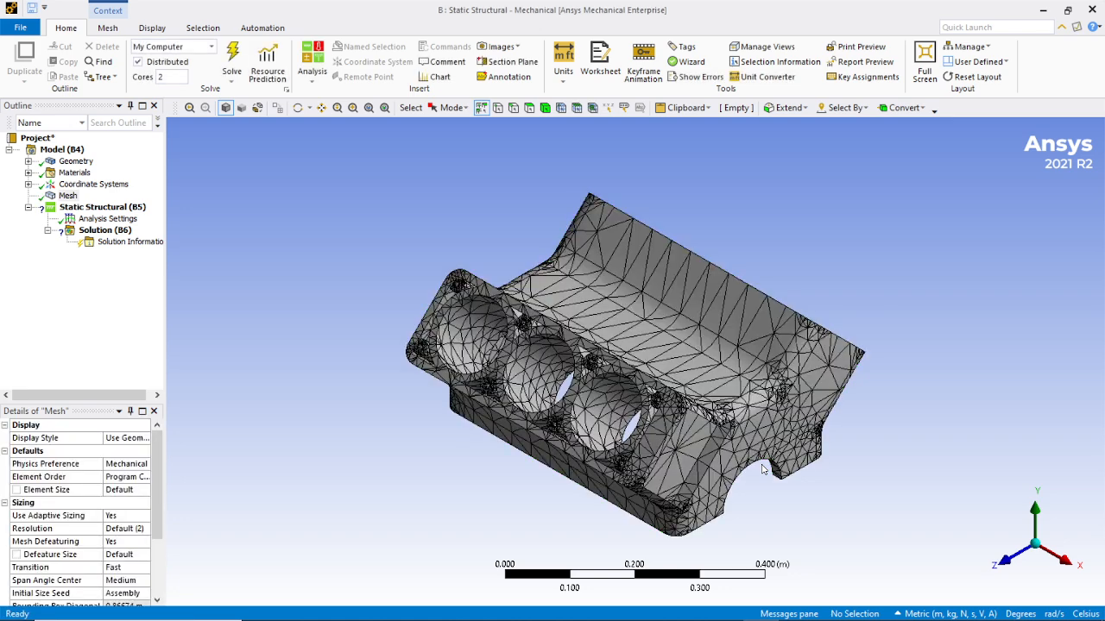
- Set the mesh sizing's Span Angle Center to Fine and regenerate the mesh
click(148, 582)
click(145, 581)
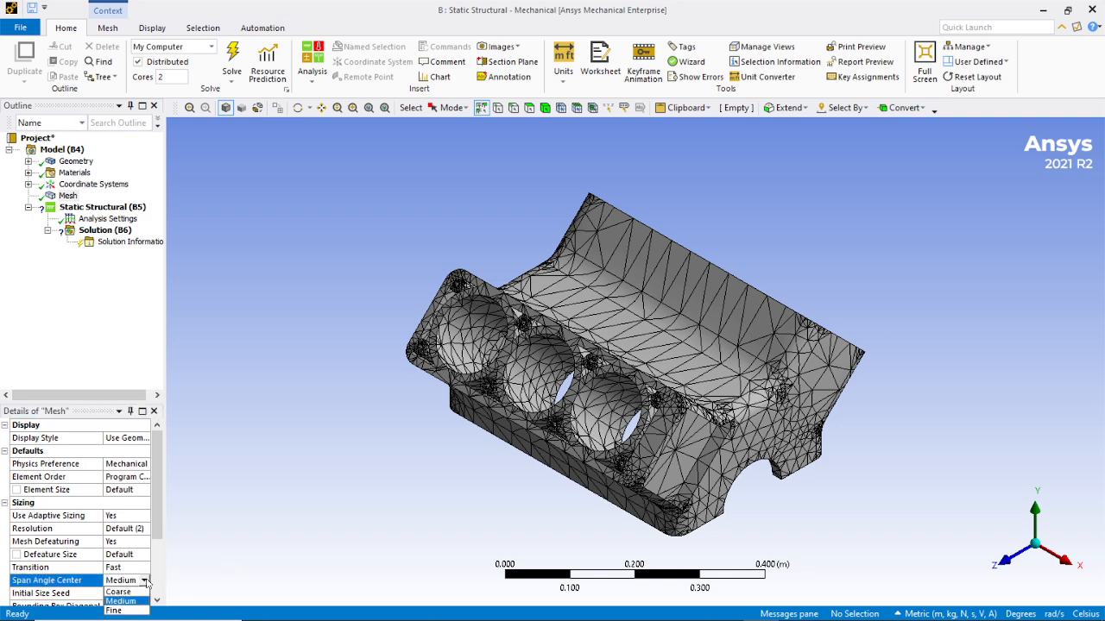
click(122, 612)
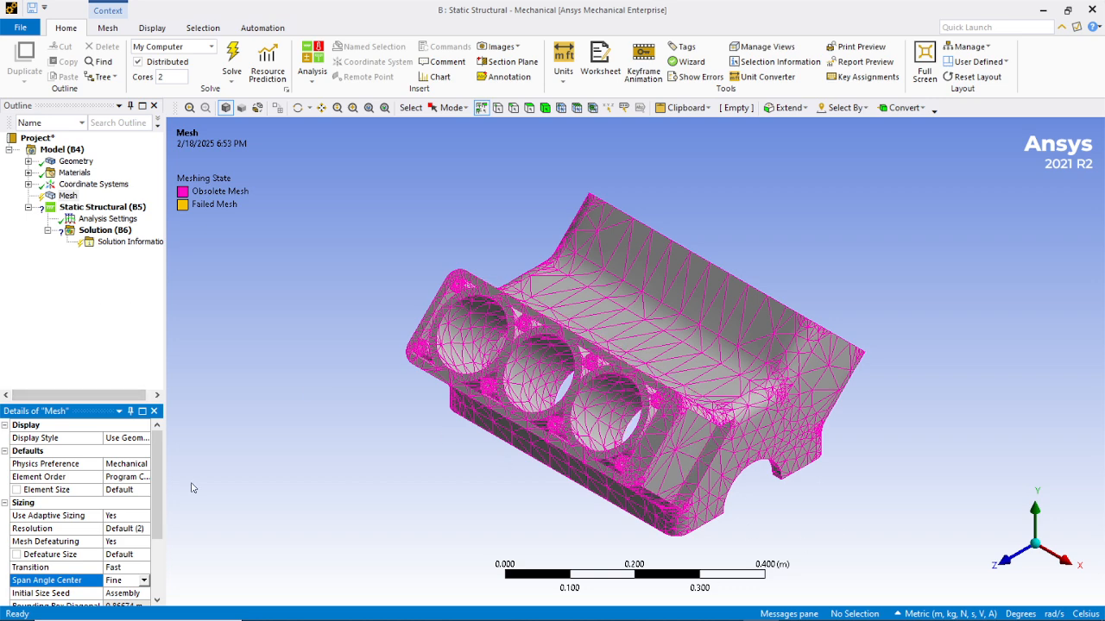
right_click(51, 196)
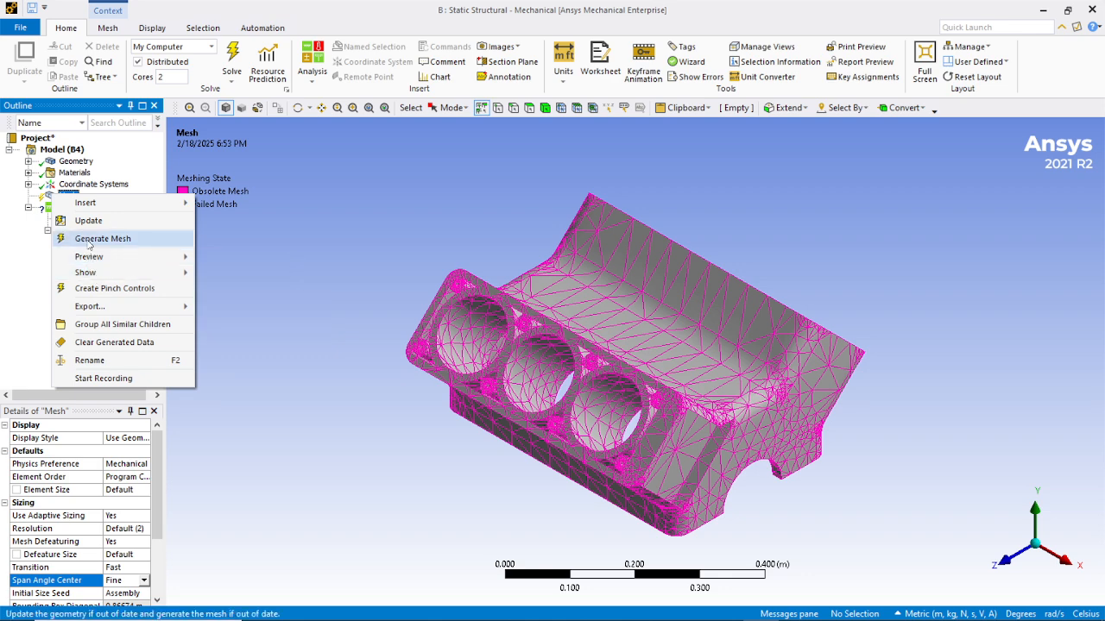
click(89, 240)
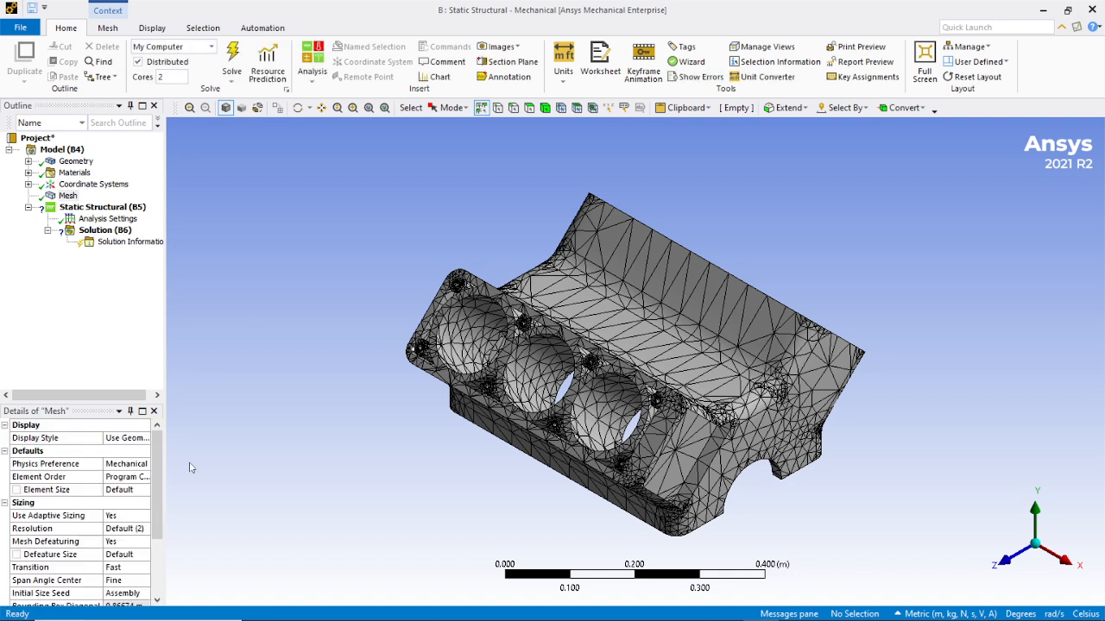
- Expand the mesh Quality group and examine its settings along with the other mesh details
drag(157, 516, 155, 564)
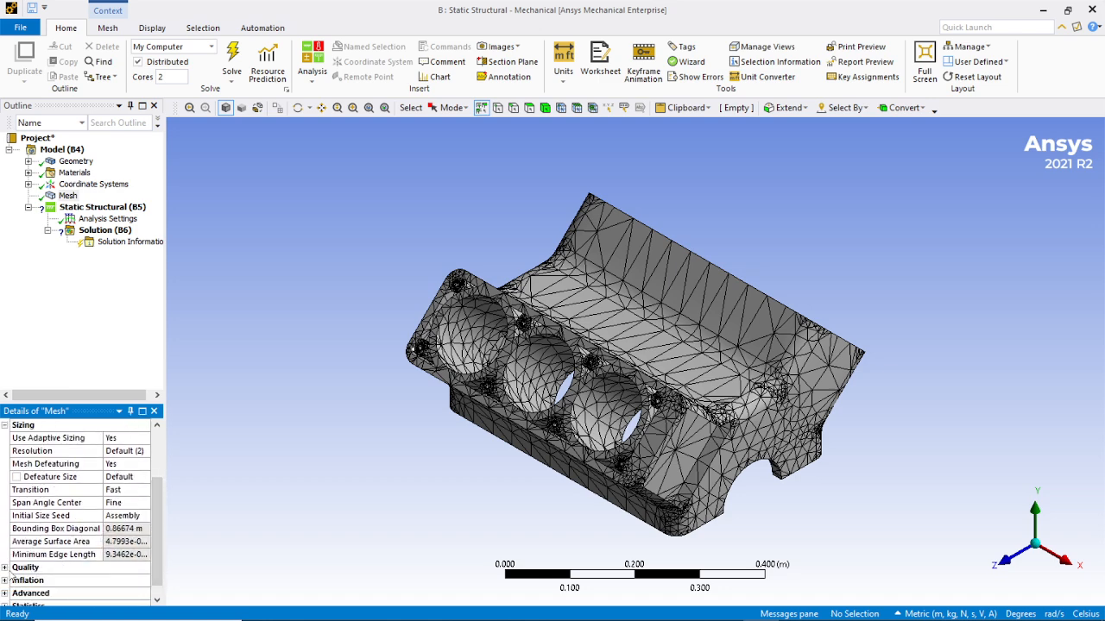
click(8, 567)
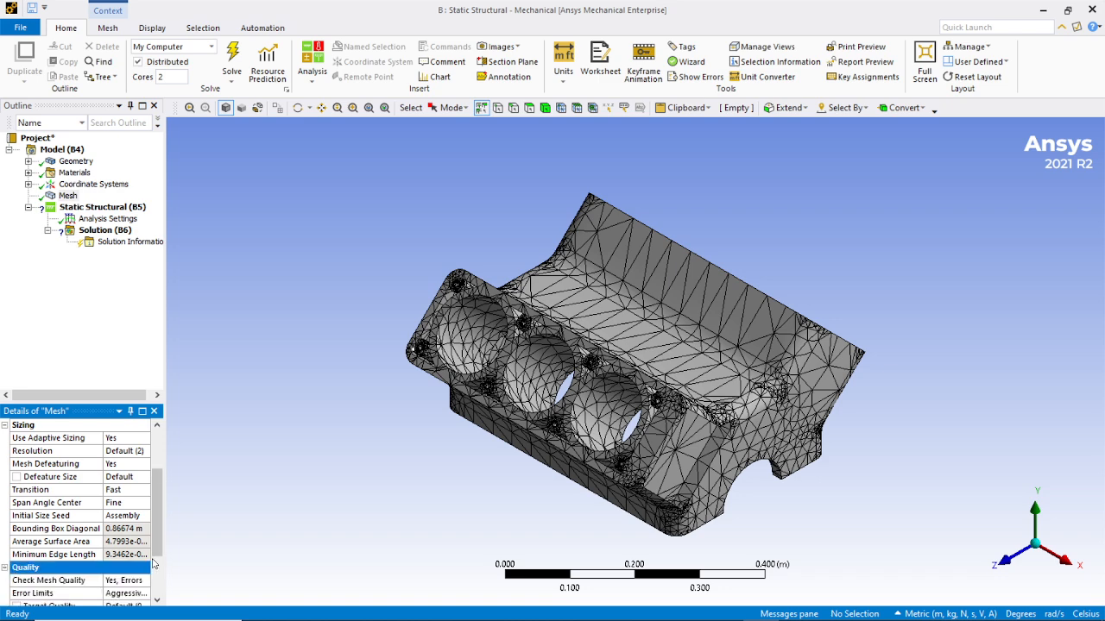
drag(156, 558, 157, 594)
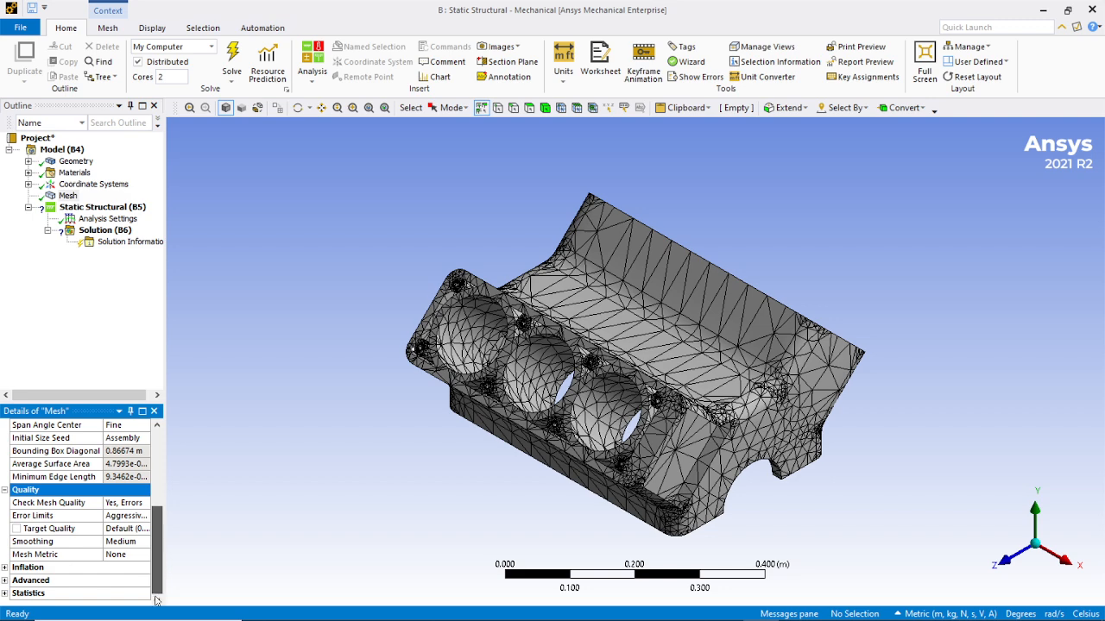
scroll(156, 572, up, 4)
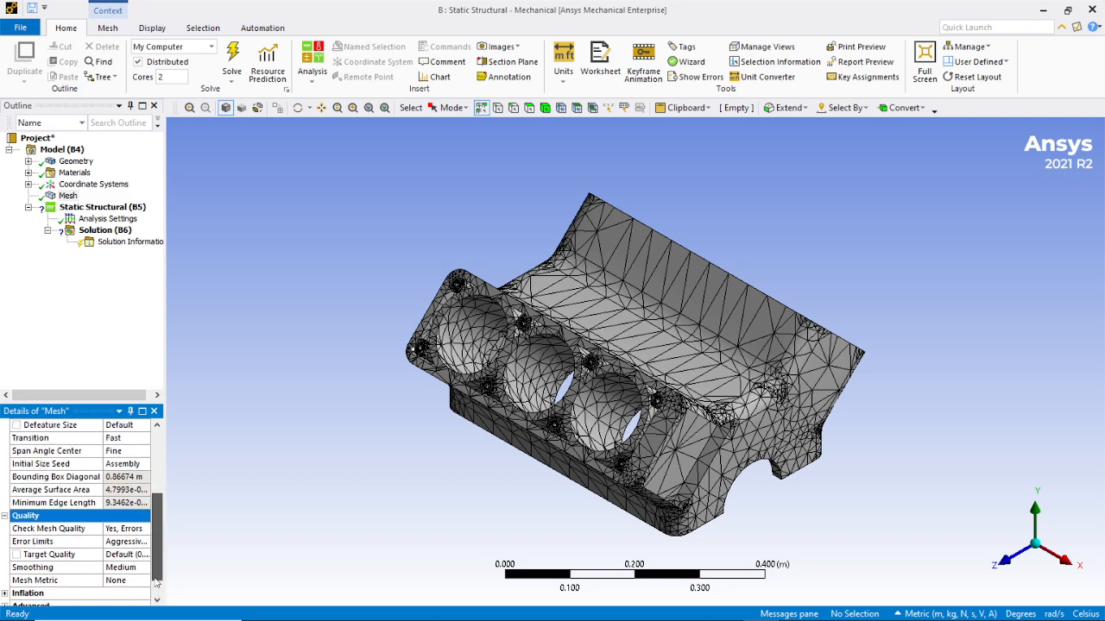
drag(155, 570, 151, 514)
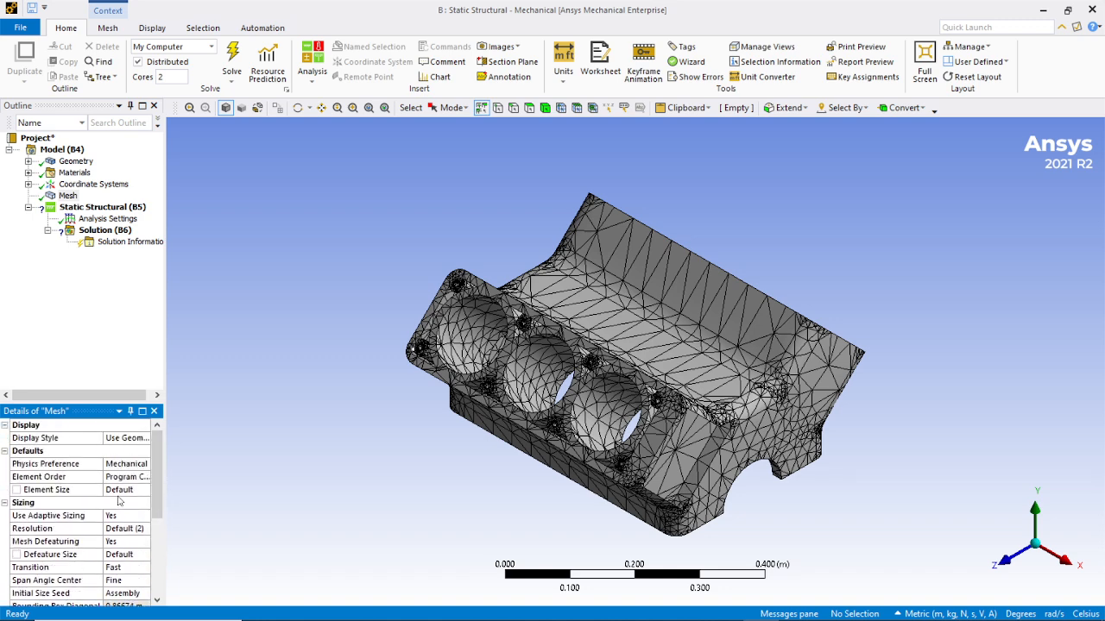
- Set the mesh element size to 0.1 m and run Solve on the model
click(126, 489)
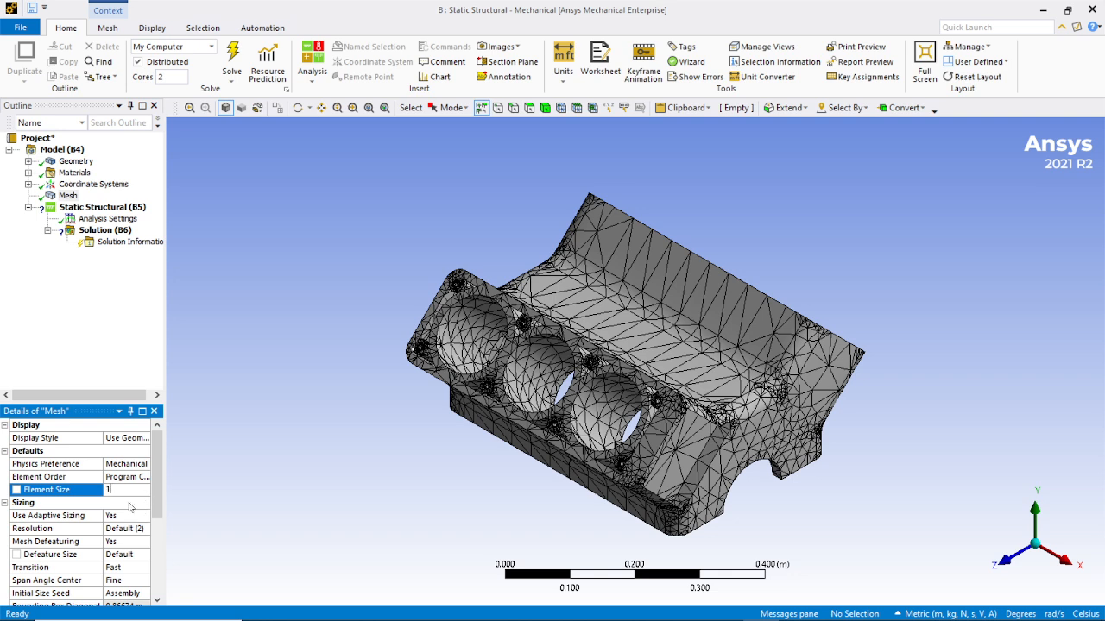
text(0.)
click(129, 503)
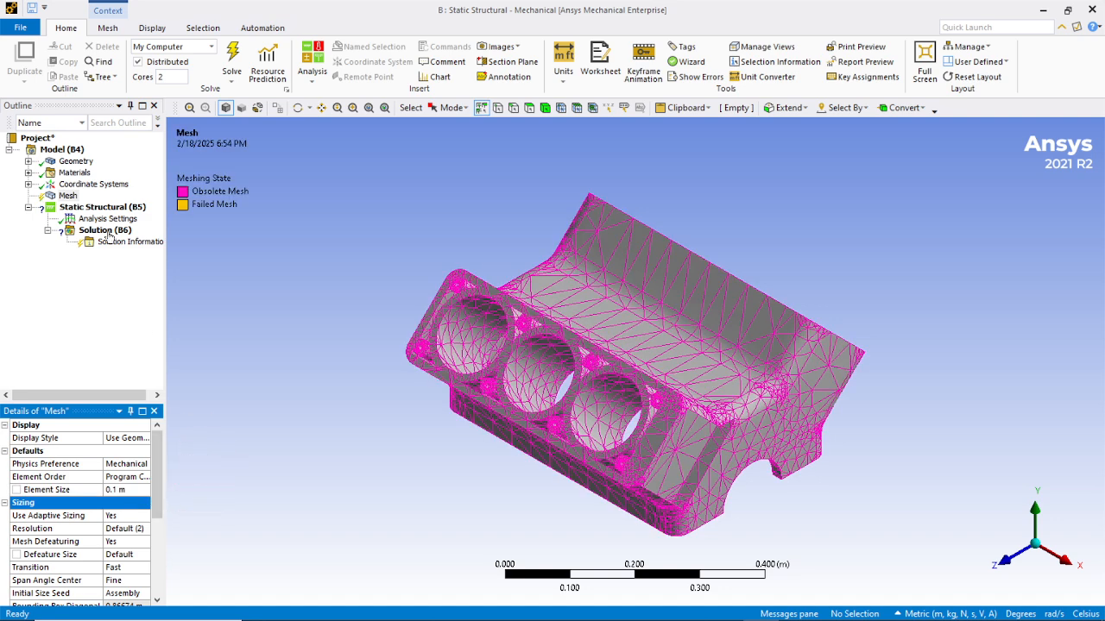
click(232, 54)
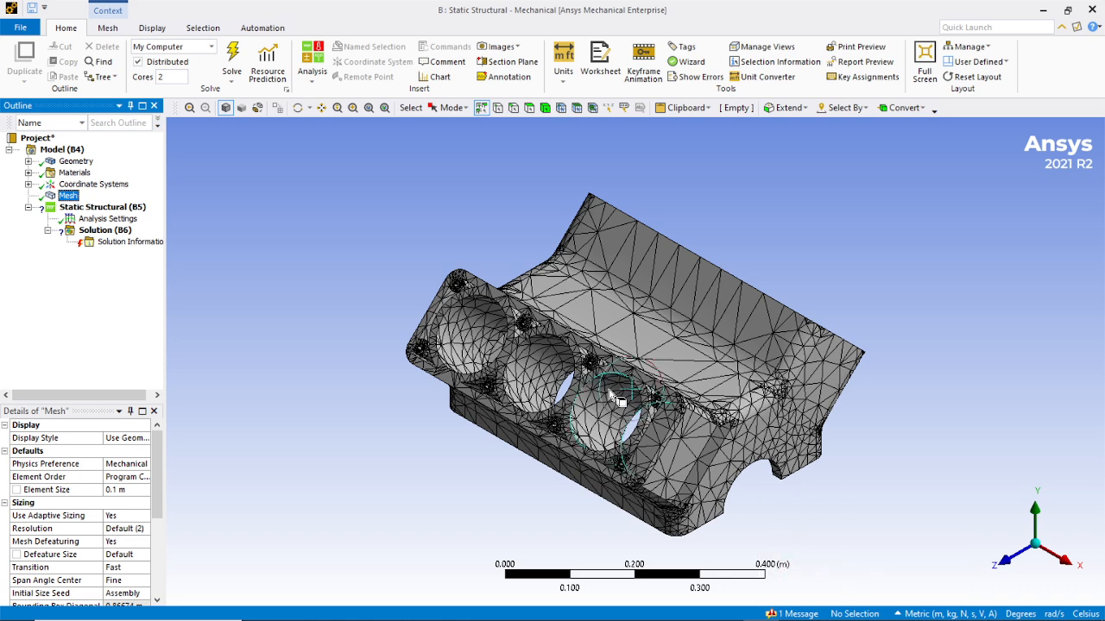
click(95, 221)
right_click(94, 221)
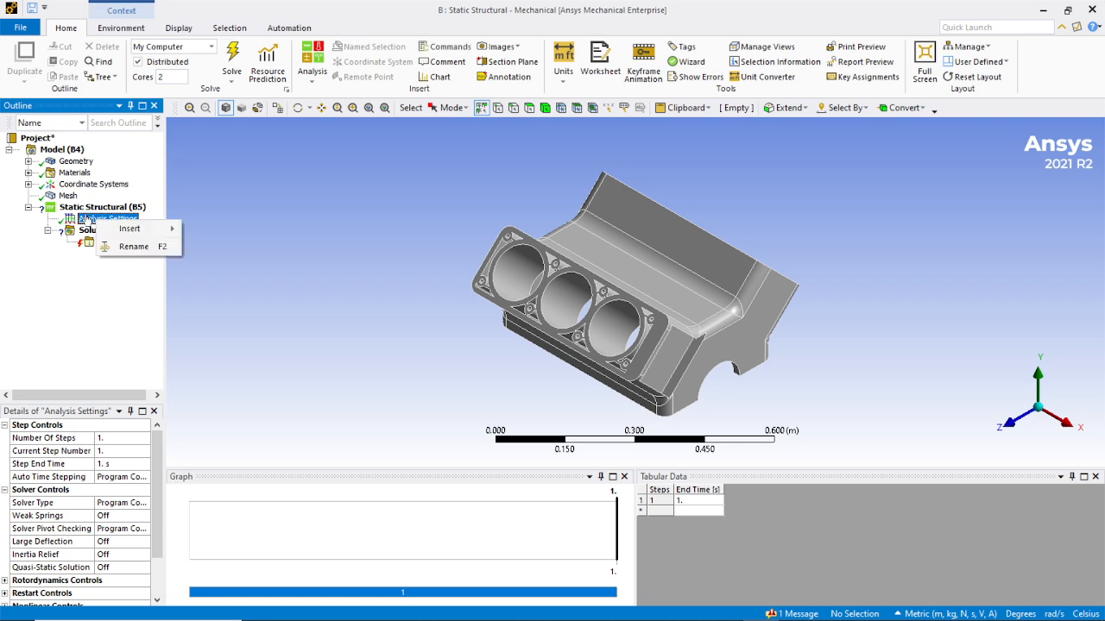
mouse_move(152, 229)
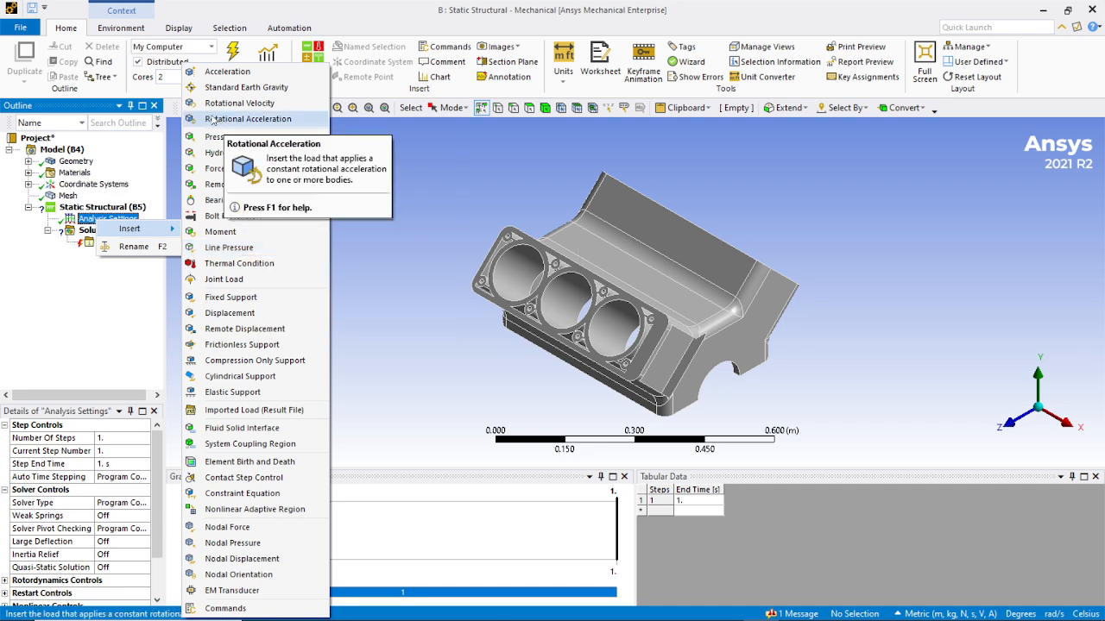
click(739, 321)
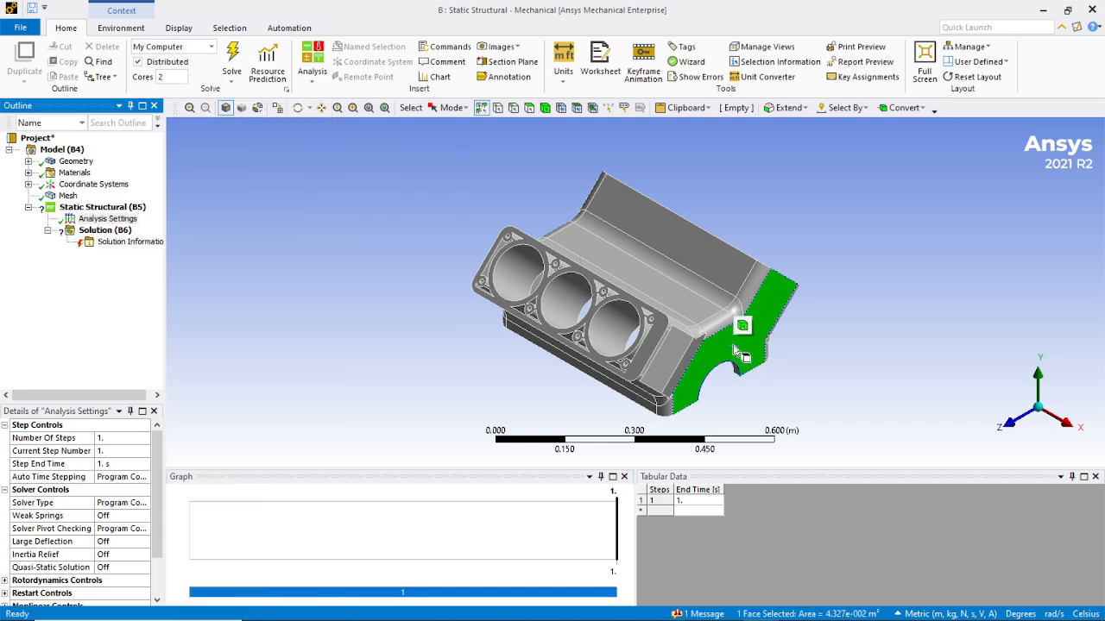
- Apply a fixed support to the engine block's end face on the negative X side
click(1017, 399)
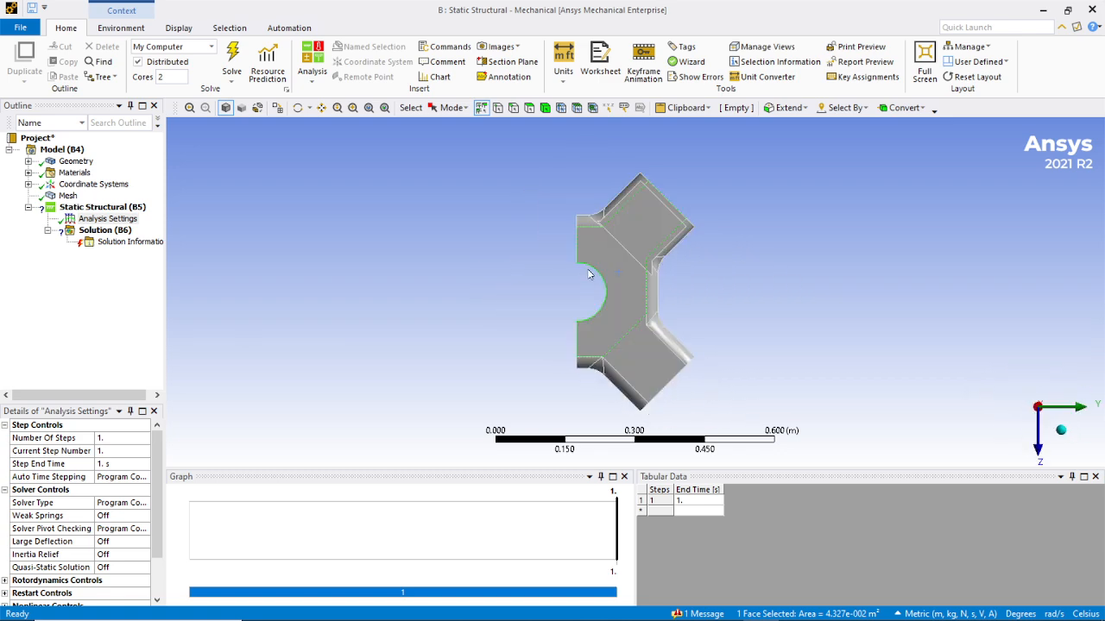
click(627, 267)
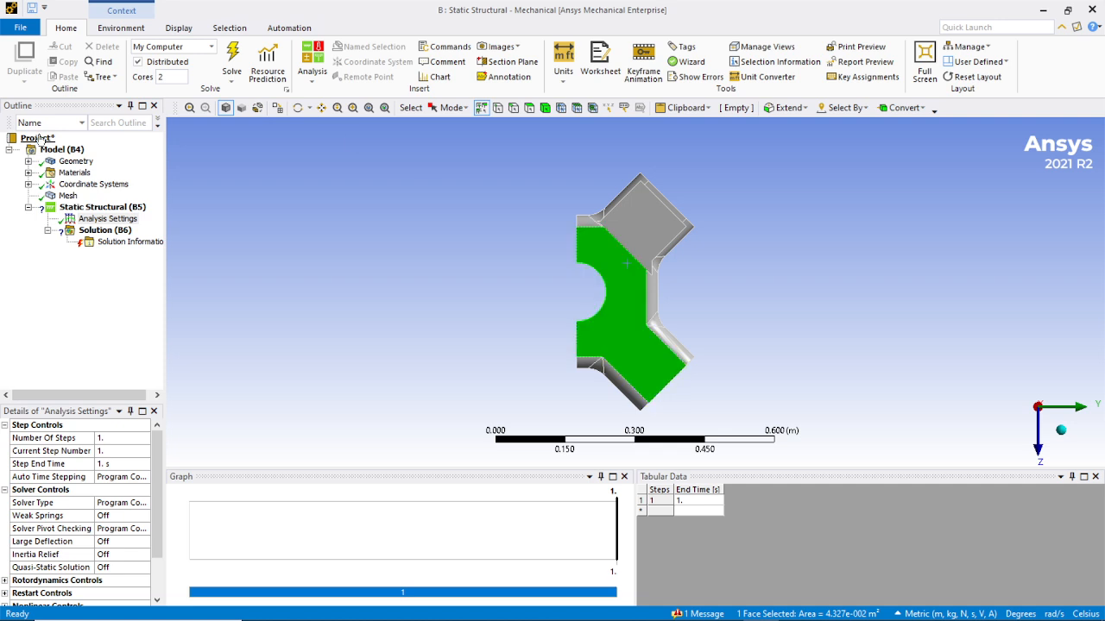
right_click(107, 220)
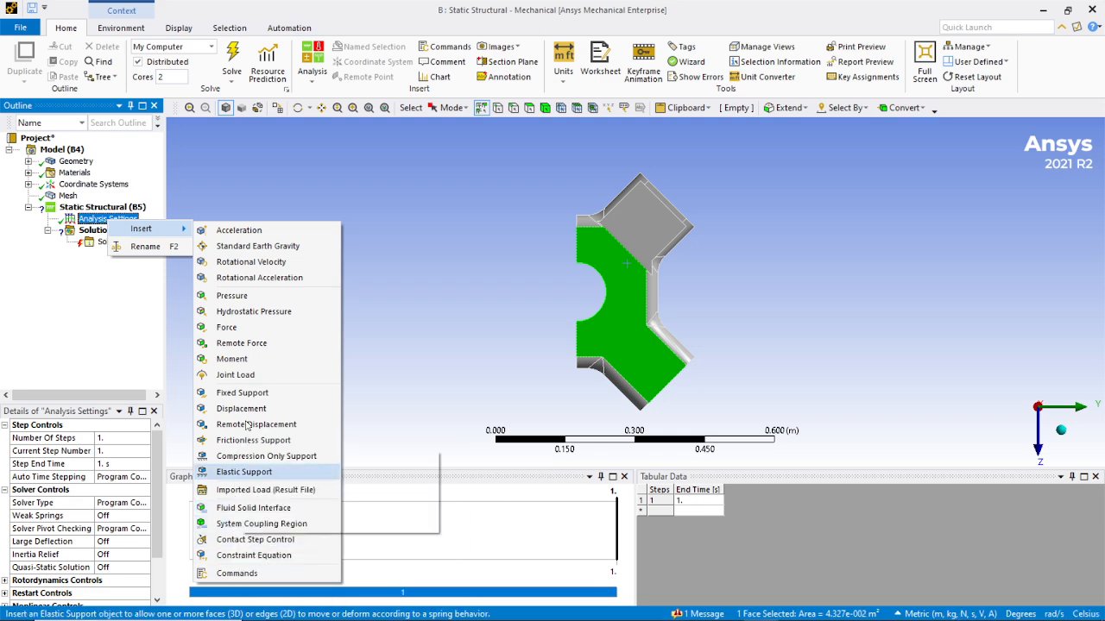
click(256, 396)
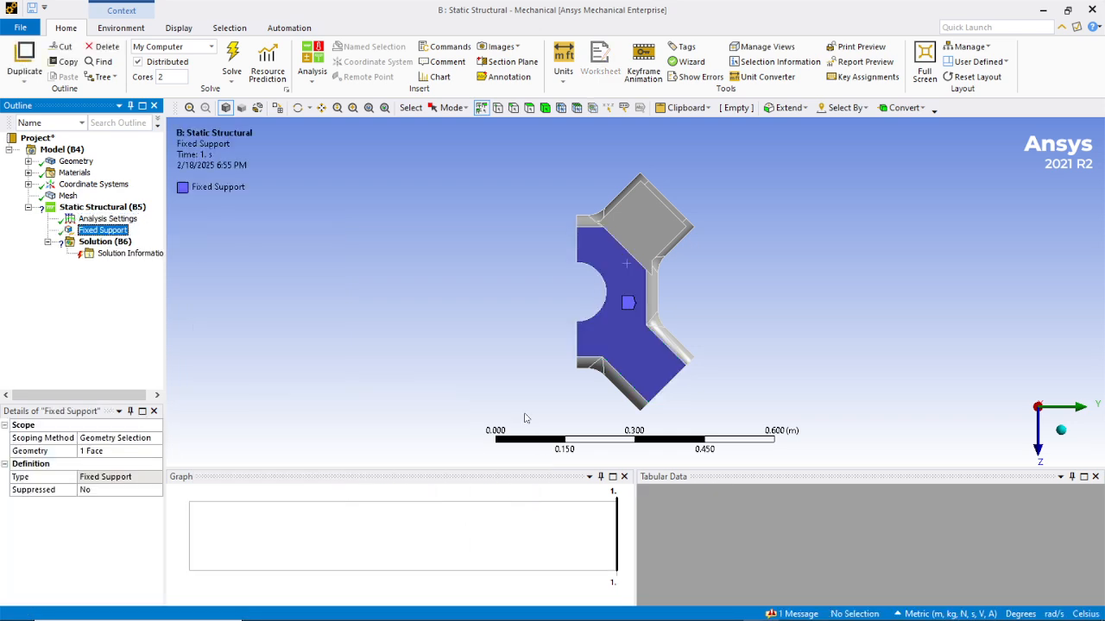
- Insert a force on the engine block's end face on the positive X side, opposite the fixed support
click(1062, 430)
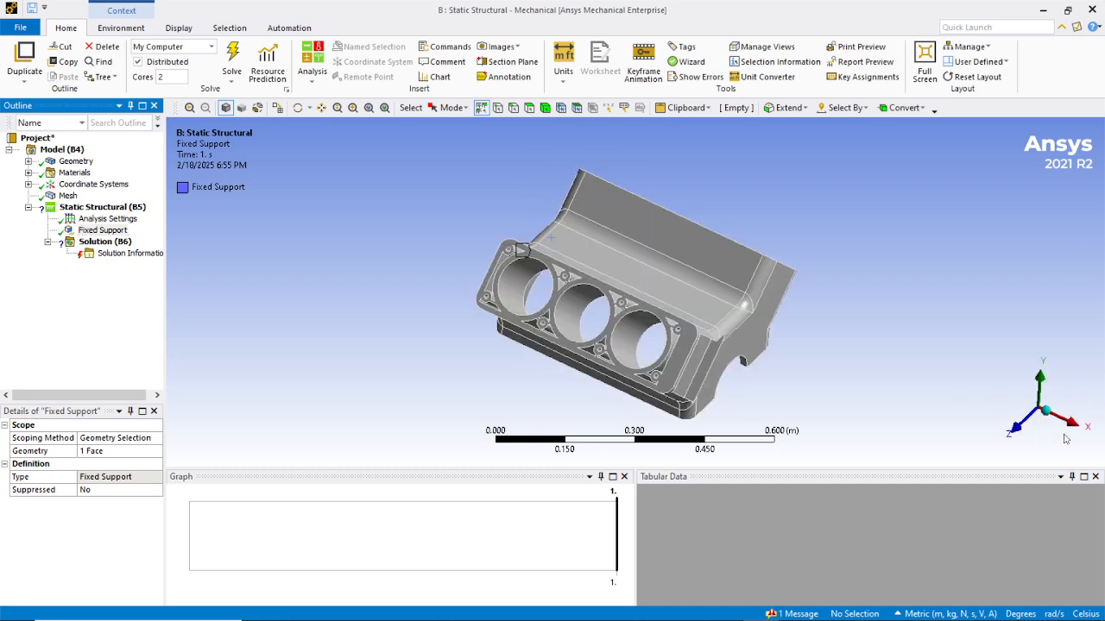
click(736, 362)
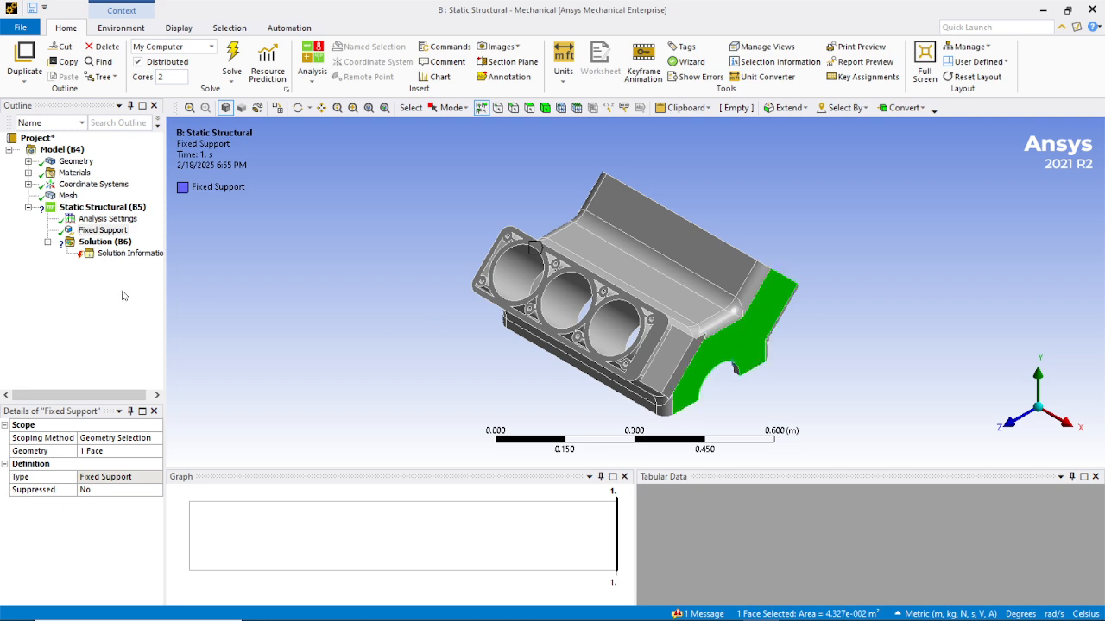
right_click(102, 221)
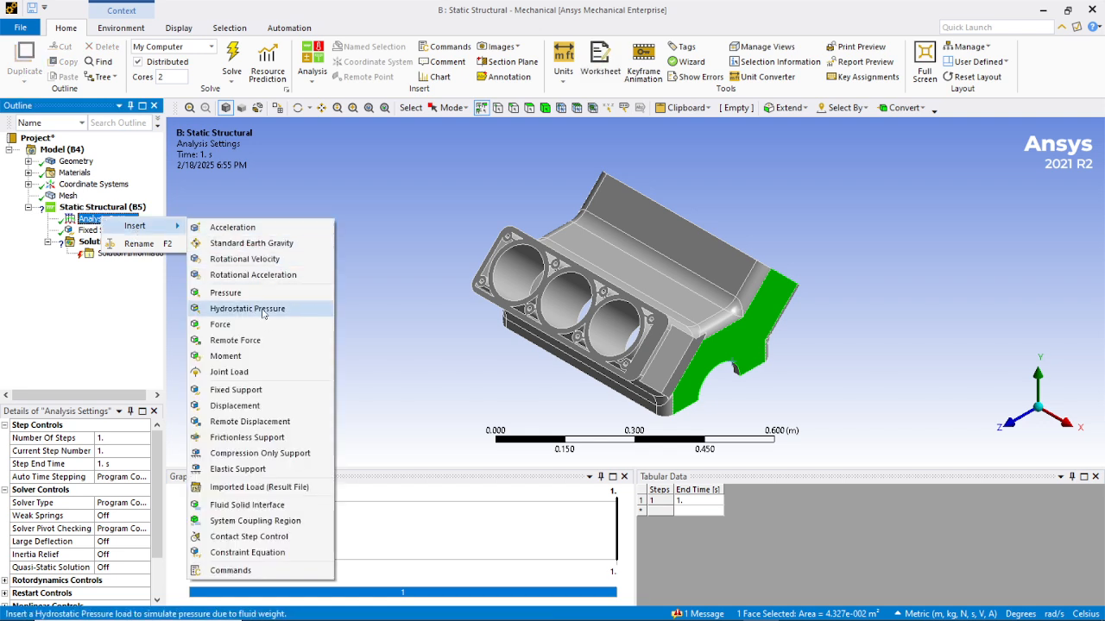
click(262, 325)
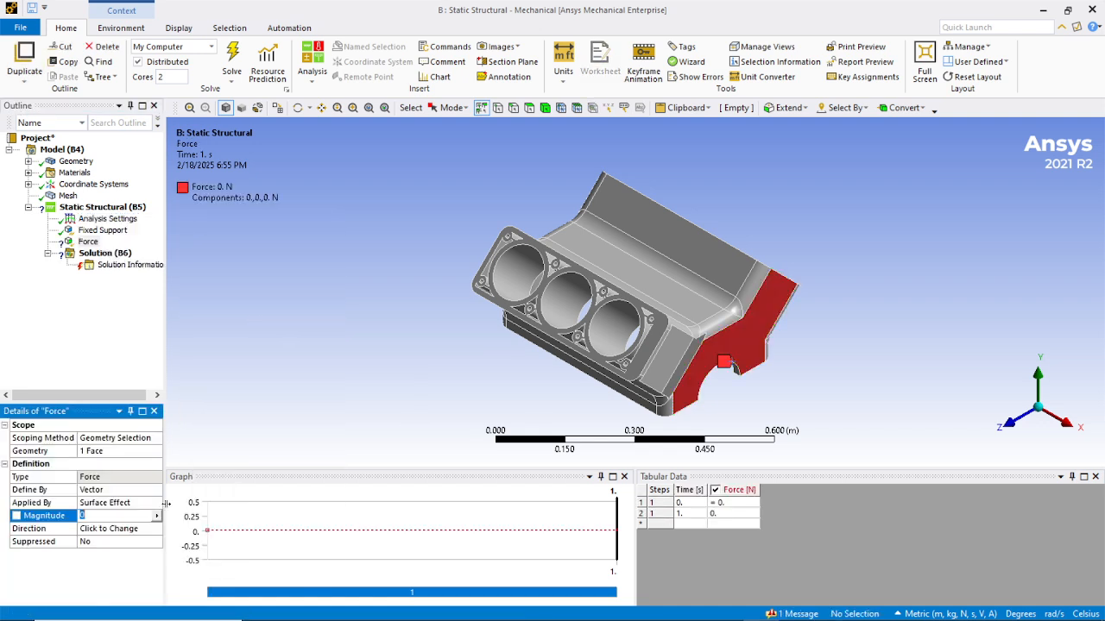
- Set the force's magnitude to 500 N as a constant value
click(87, 515)
text(500)
key(BackSpace)
key(BackSpace)
text(N)
key(Return)
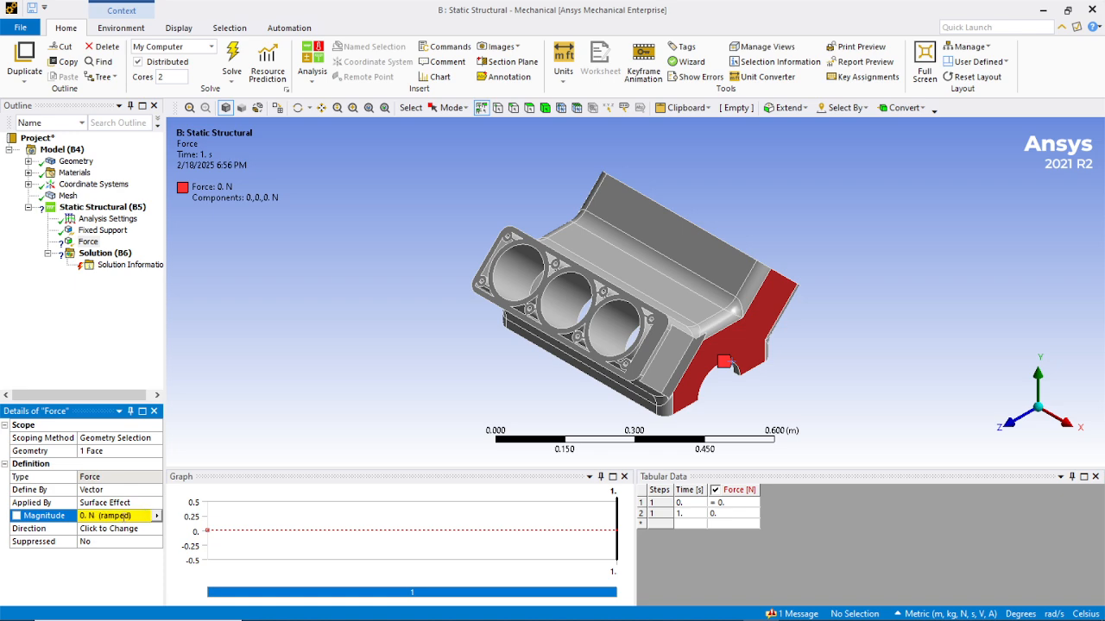
click(157, 516)
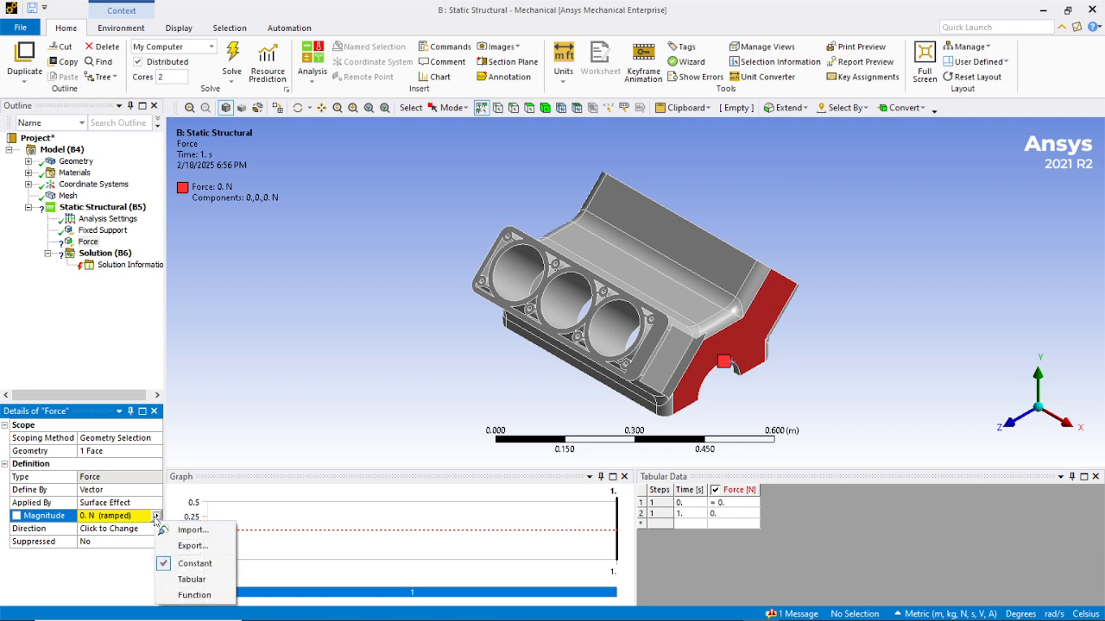
click(103, 515)
text(5)
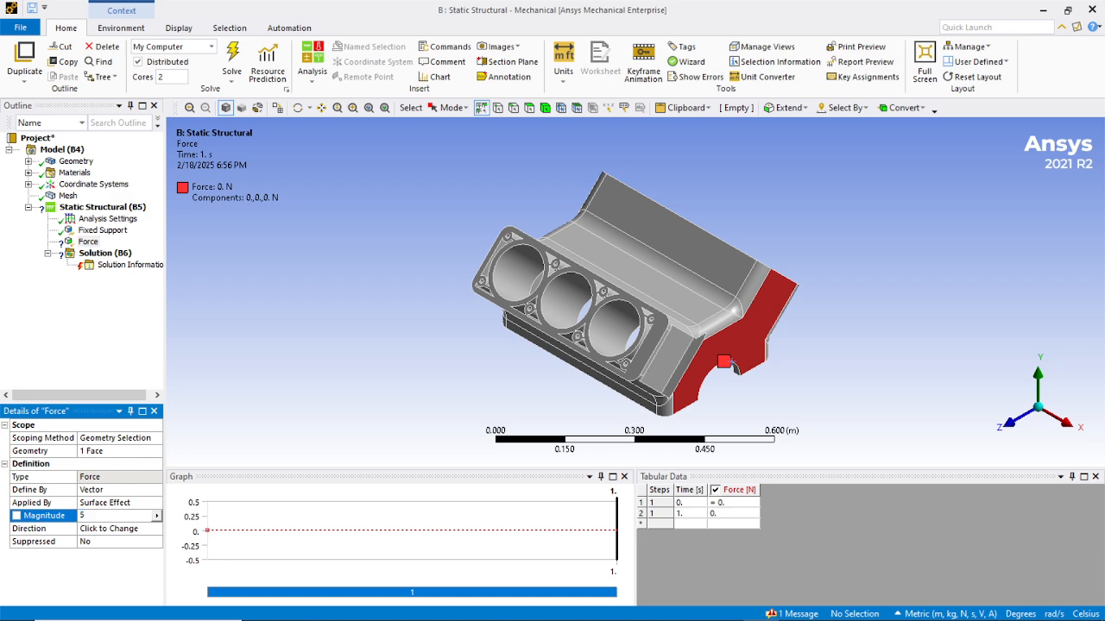
text(00)
key(Return)
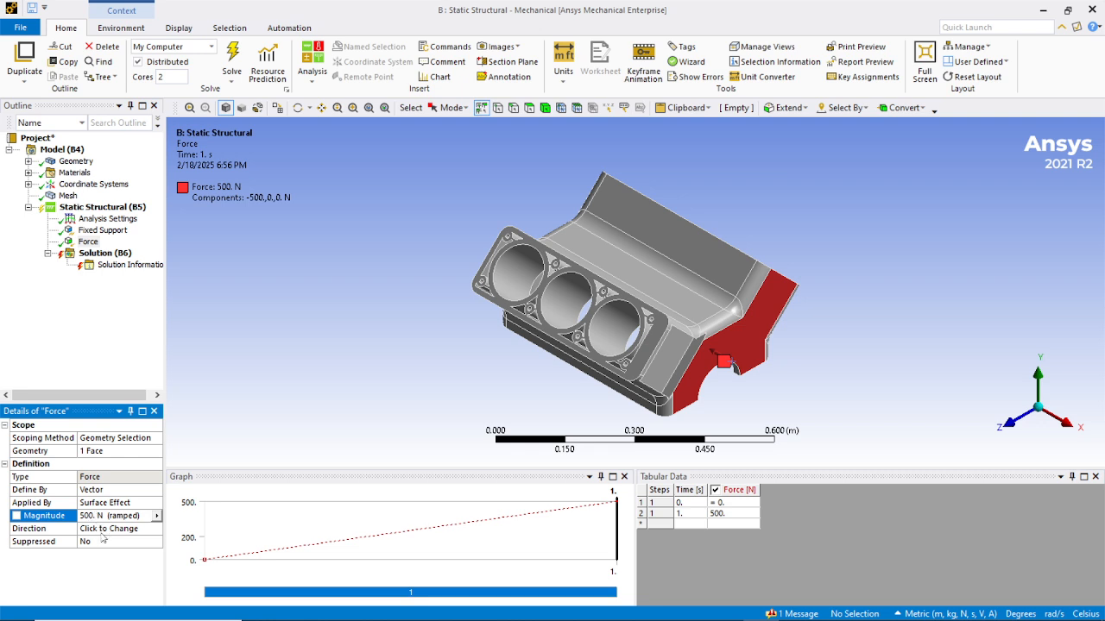
- Reverse the force by setting its magnitude to -500 N
click(112, 515)
click(89, 516)
text(-500)
key(Return)
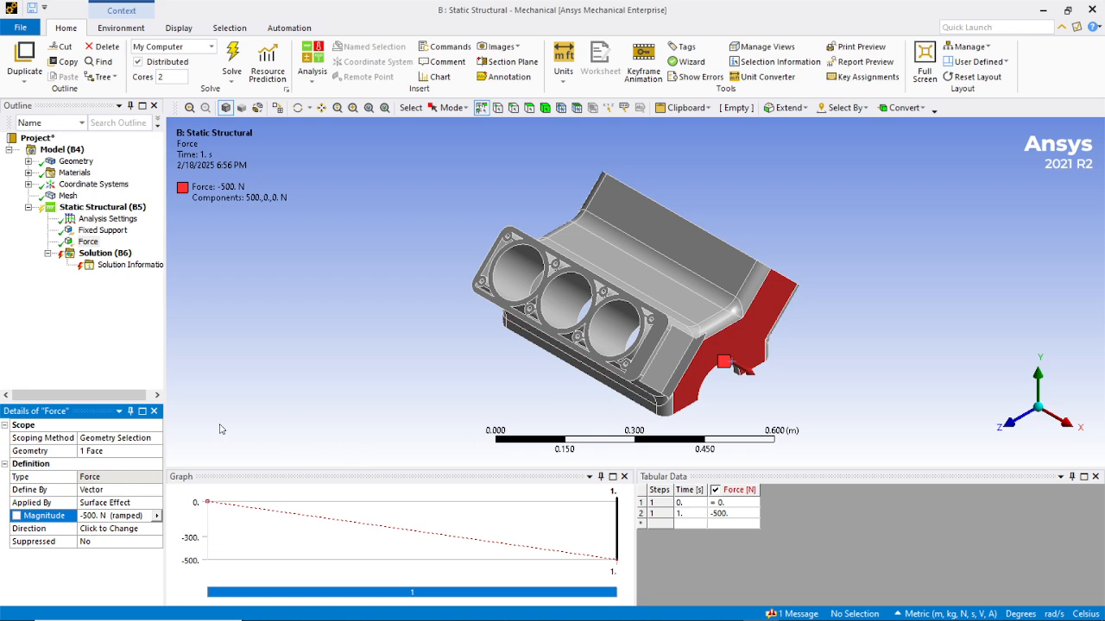
- Set the force's magnitude on the engine block's end face to 500 N
click(88, 516)
text(500)
key(Return)
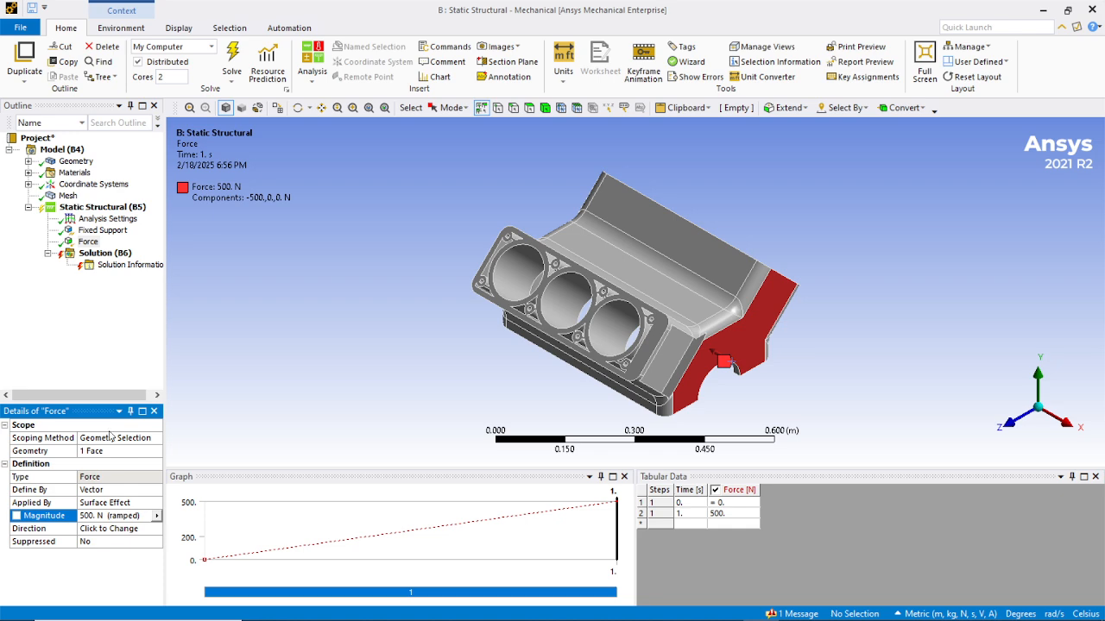
- Add an equivalent (von-Mises) elastic strain result for all bodies to the static structural solution
right_click(112, 257)
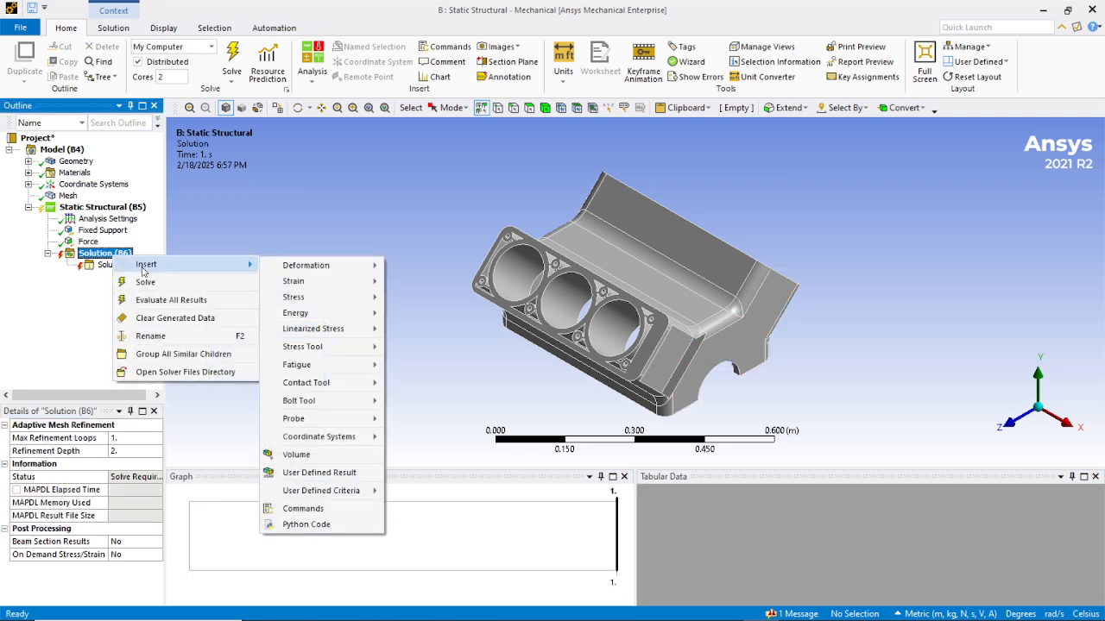
mouse_move(311, 285)
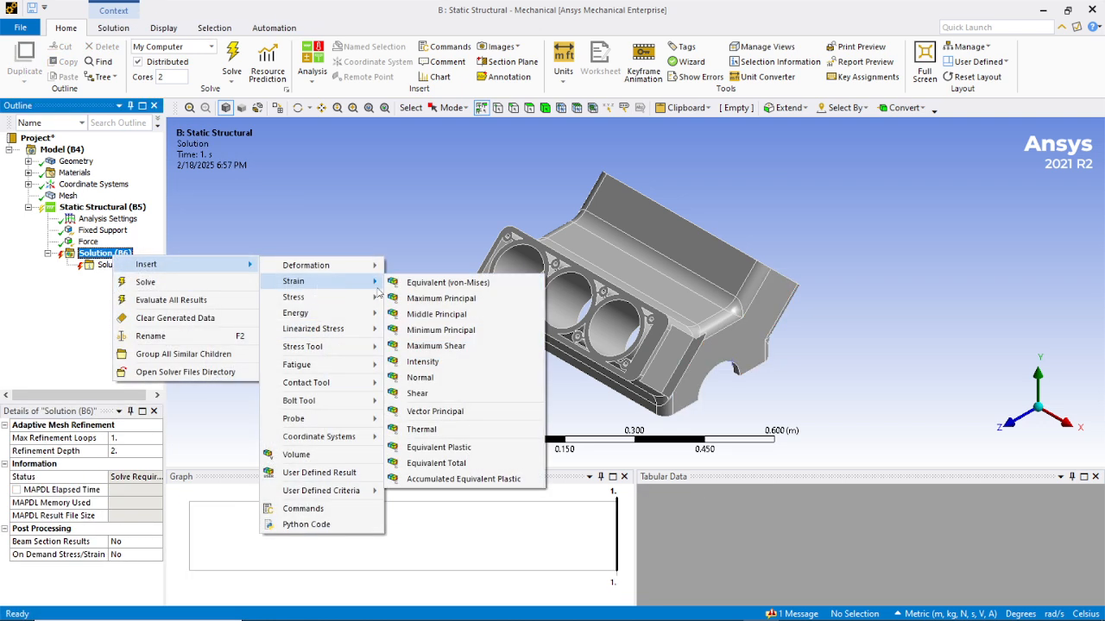
click(423, 286)
click(128, 265)
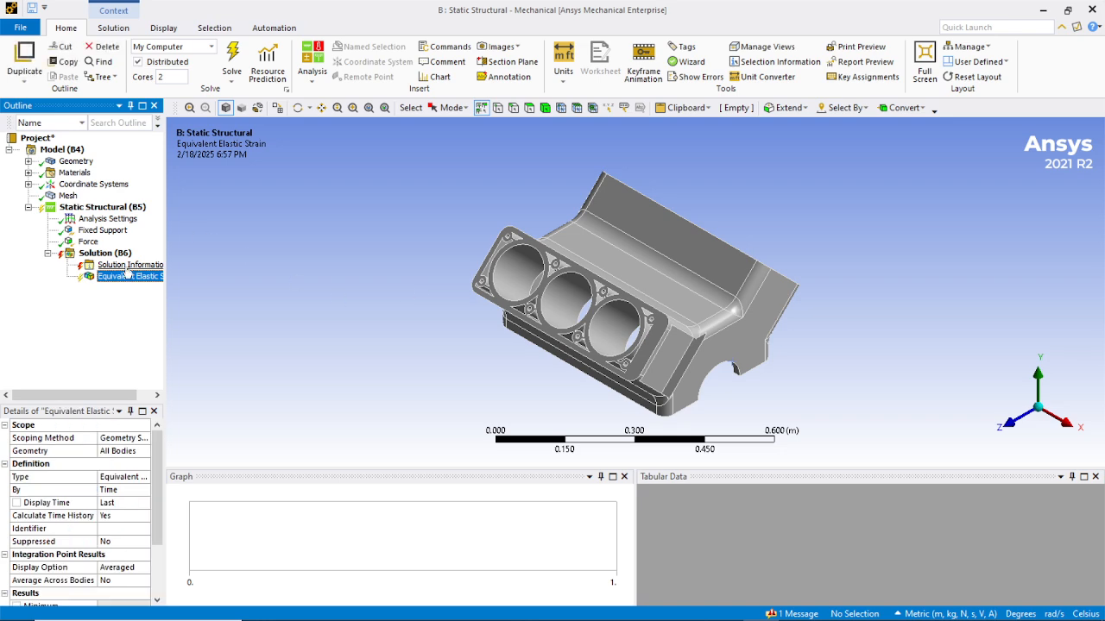
right_click(127, 268)
mouse_move(187, 276)
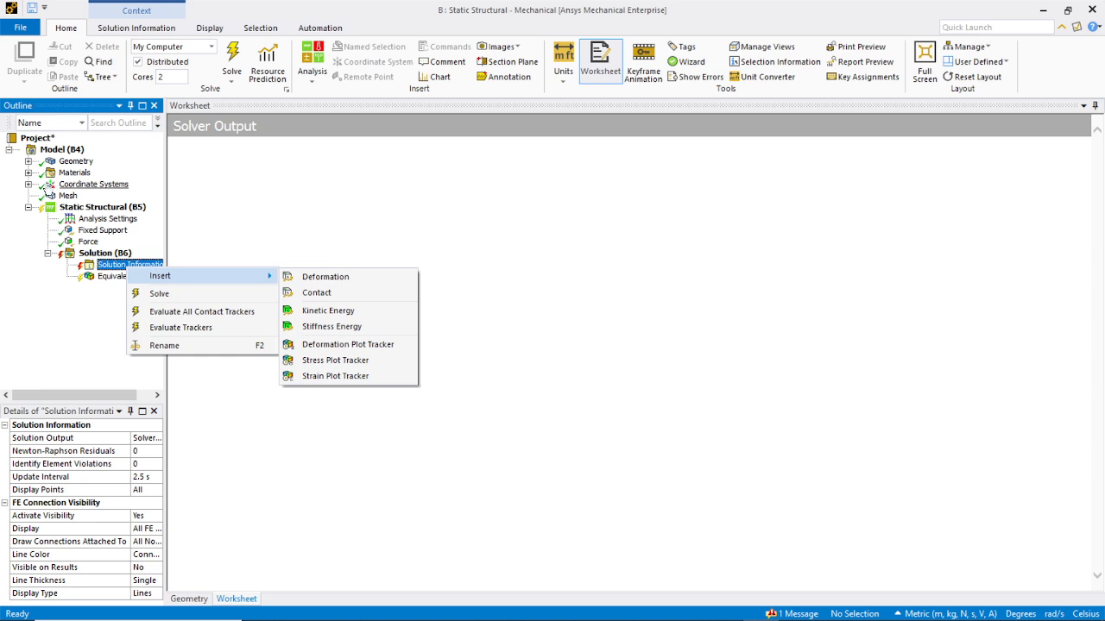
click(67, 163)
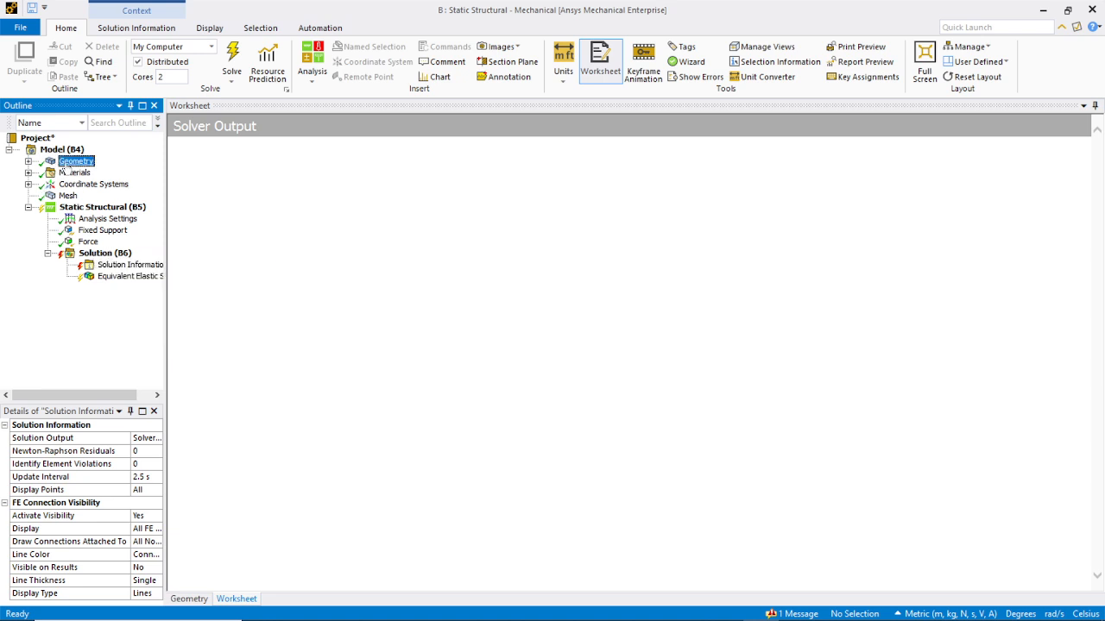
- Add maximum principal and maximum shear elastic strain results to the static structural solution
click(111, 254)
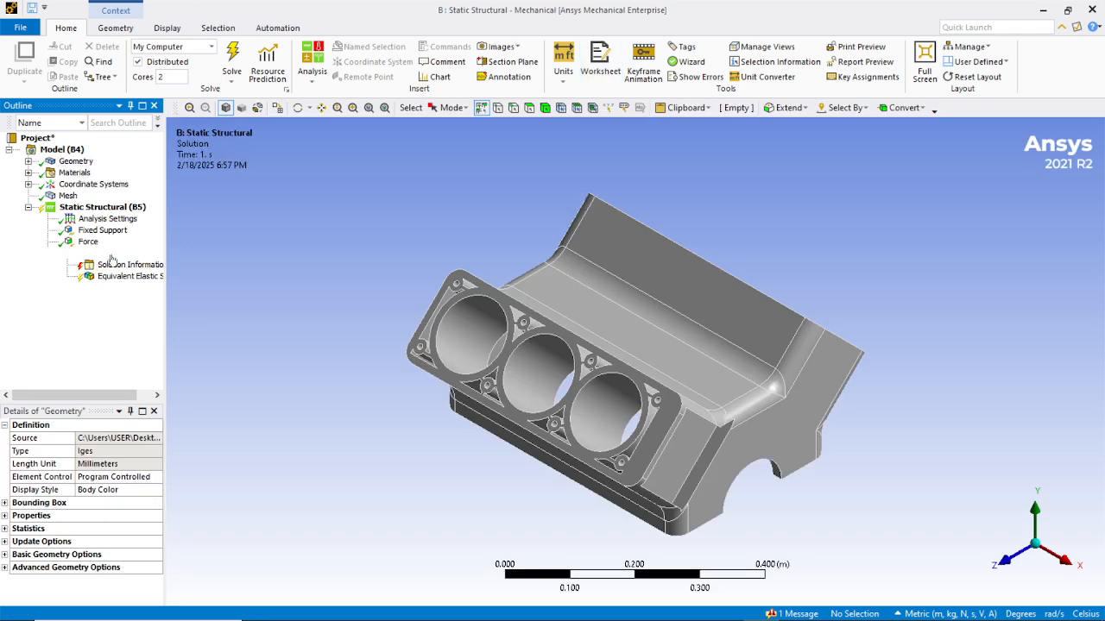
right_click(110, 256)
mouse_move(145, 264)
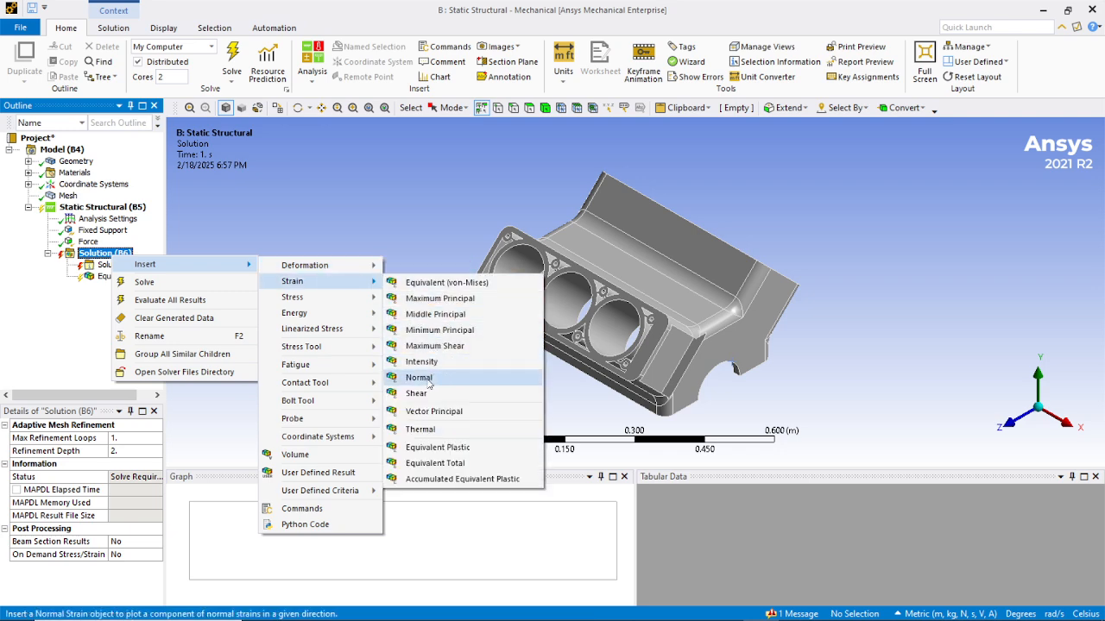
click(440, 298)
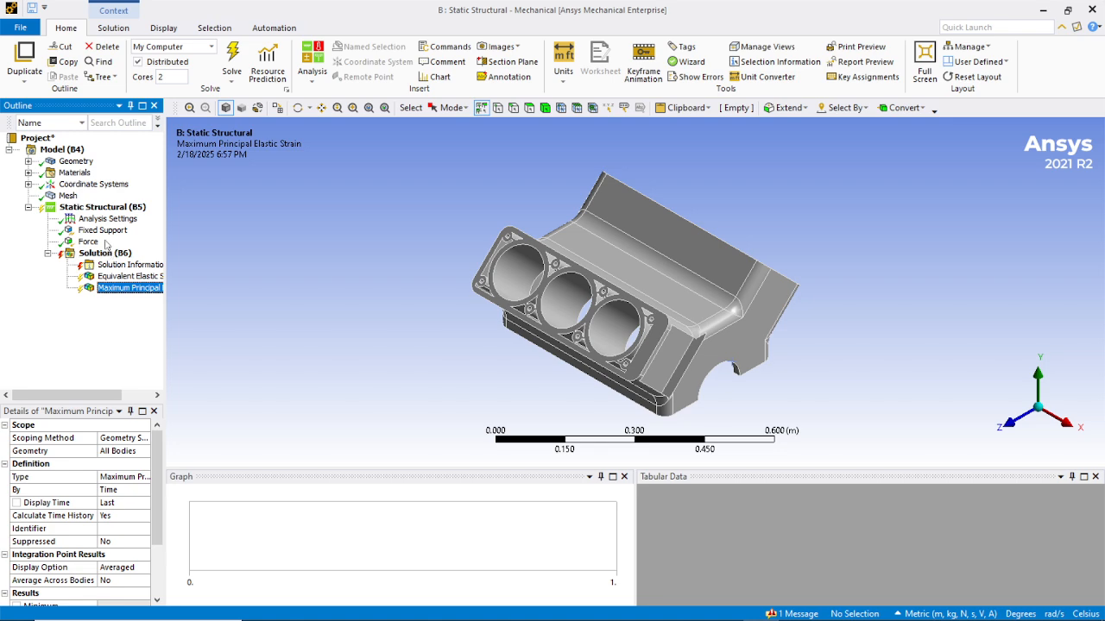
right_click(102, 255)
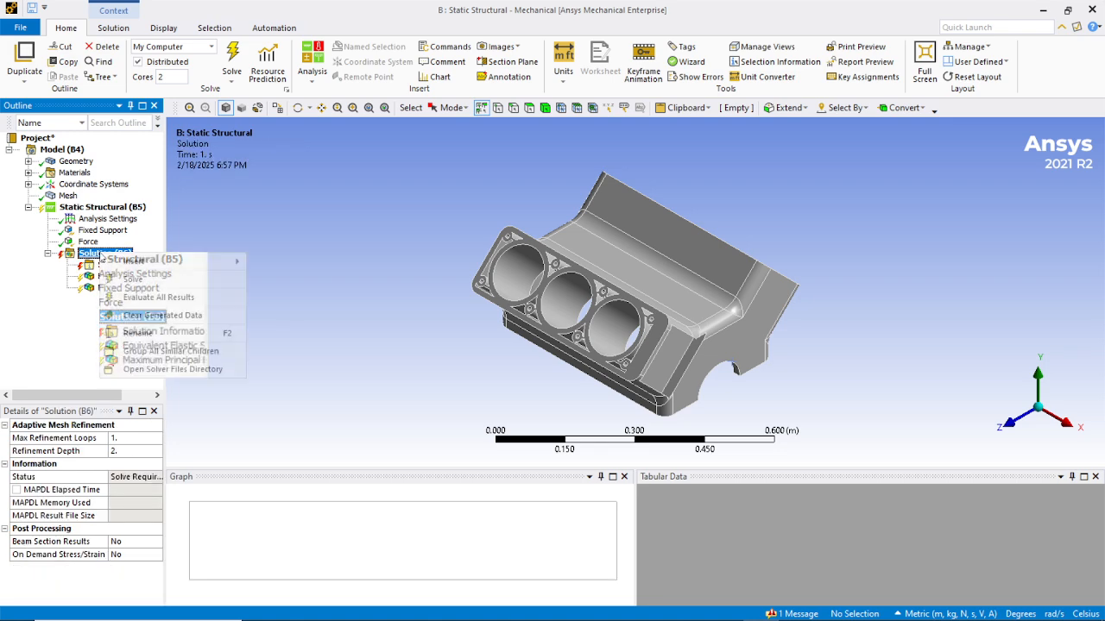
mouse_move(134, 260)
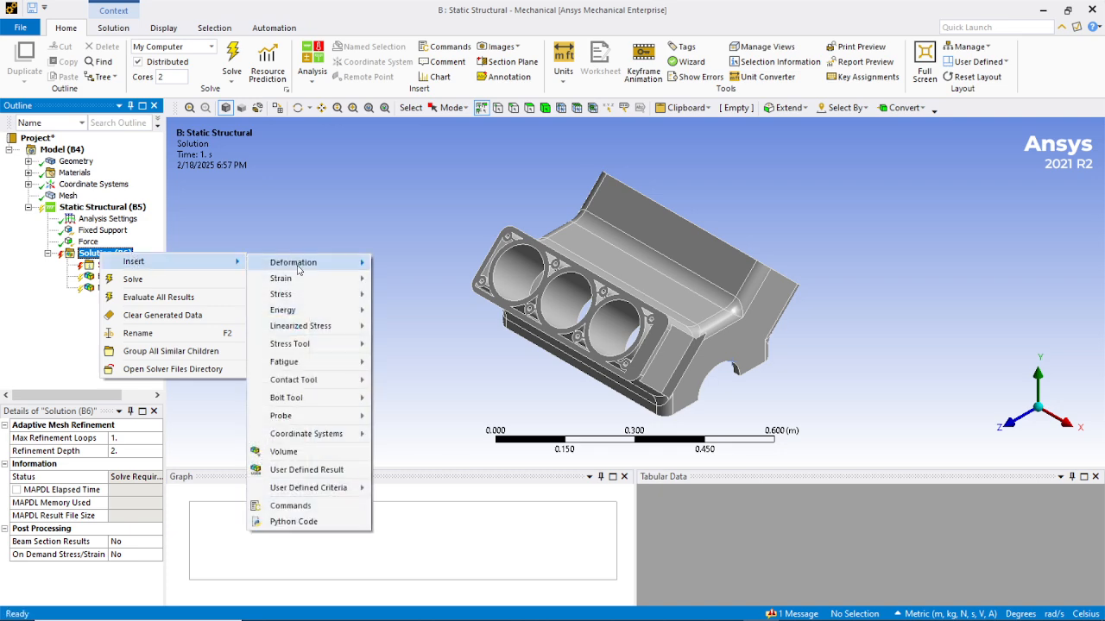
mouse_move(324, 277)
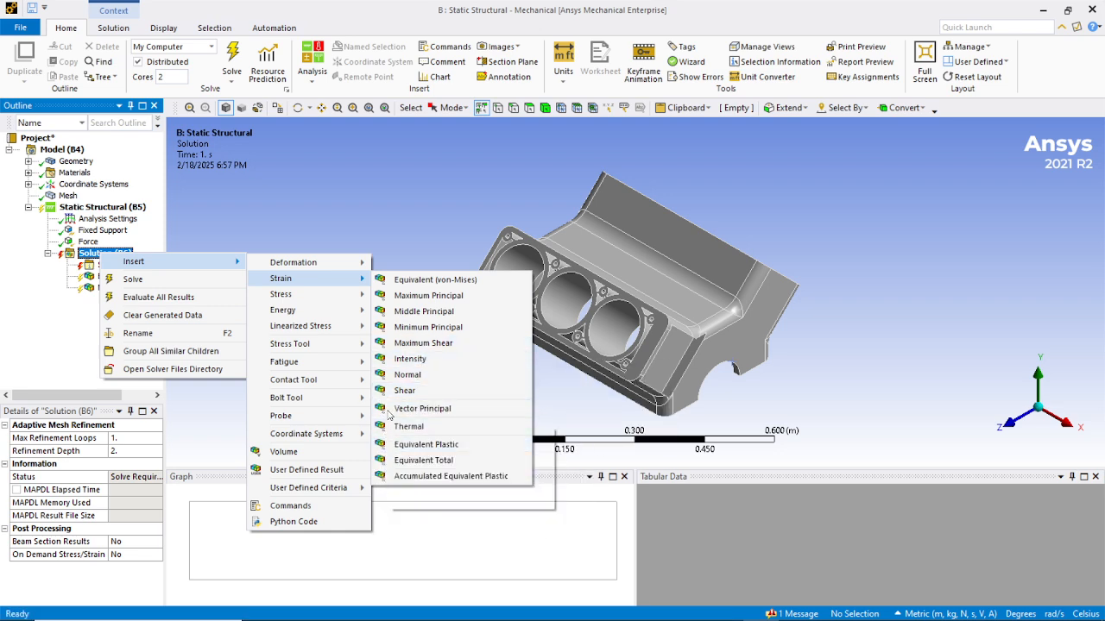
click(436, 345)
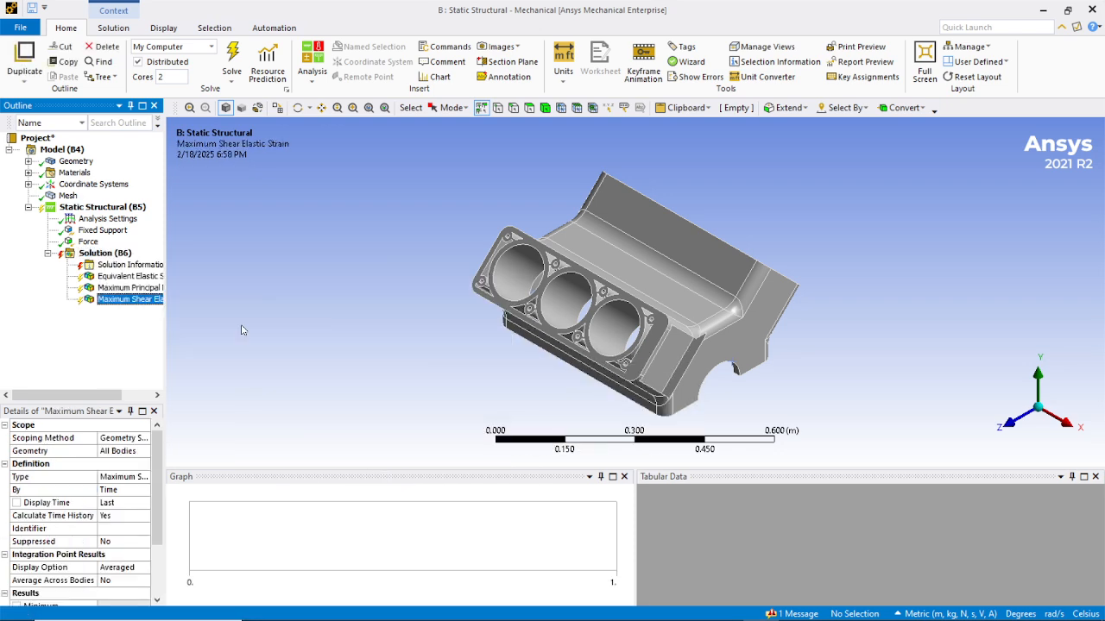
- Add equivalent (von-Mises) and maximum principal stress results to the static structural solution
right_click(97, 256)
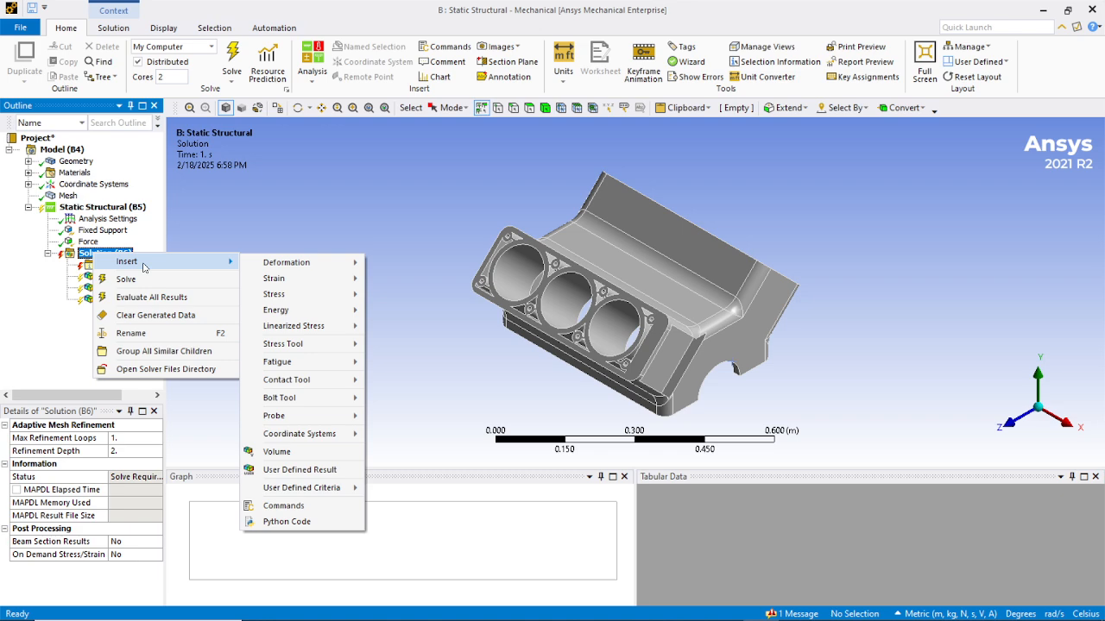
mouse_move(307, 295)
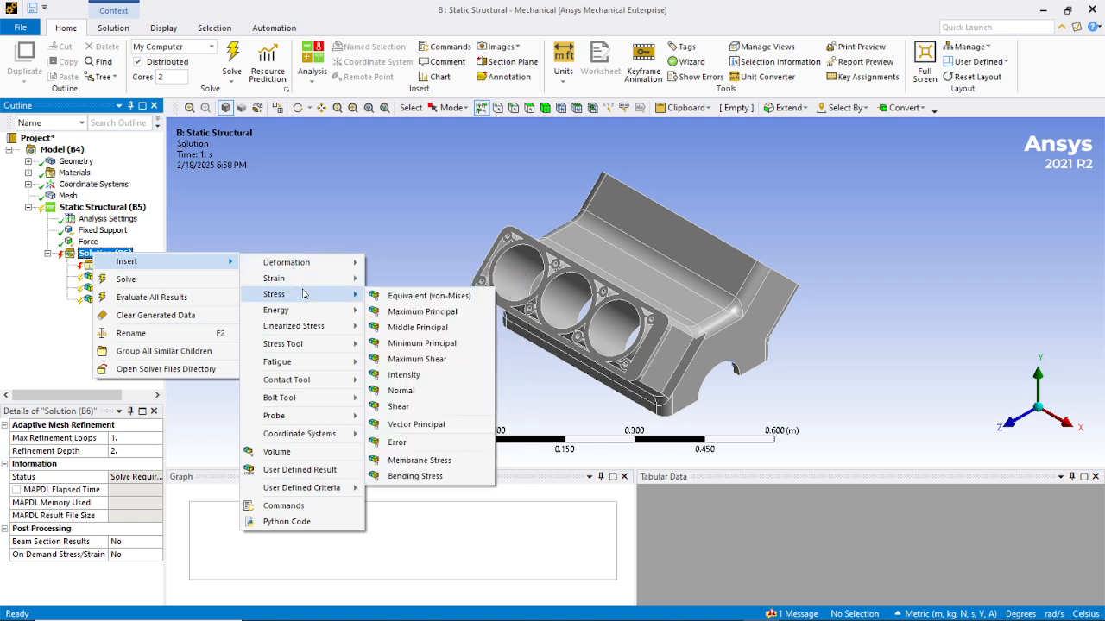
click(412, 302)
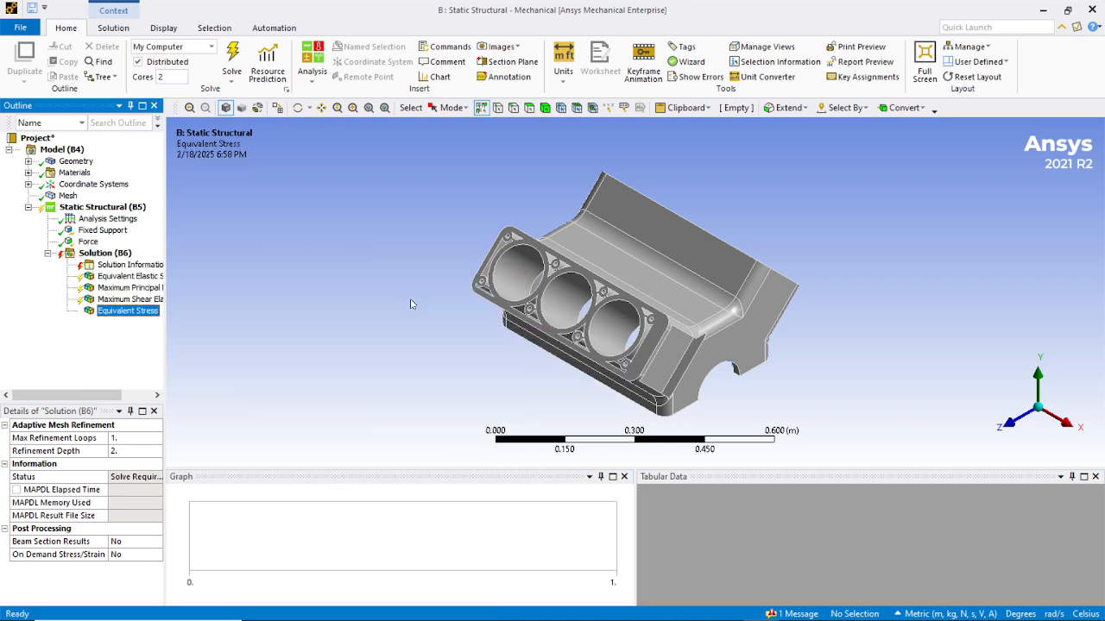
right_click(102, 257)
mouse_move(138, 262)
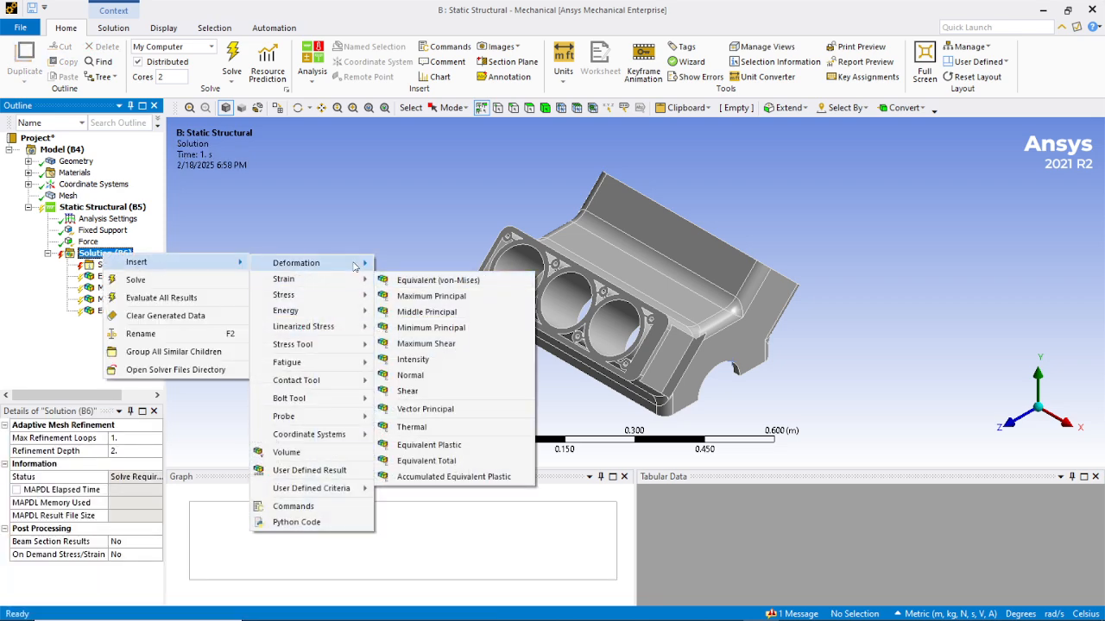
click(430, 315)
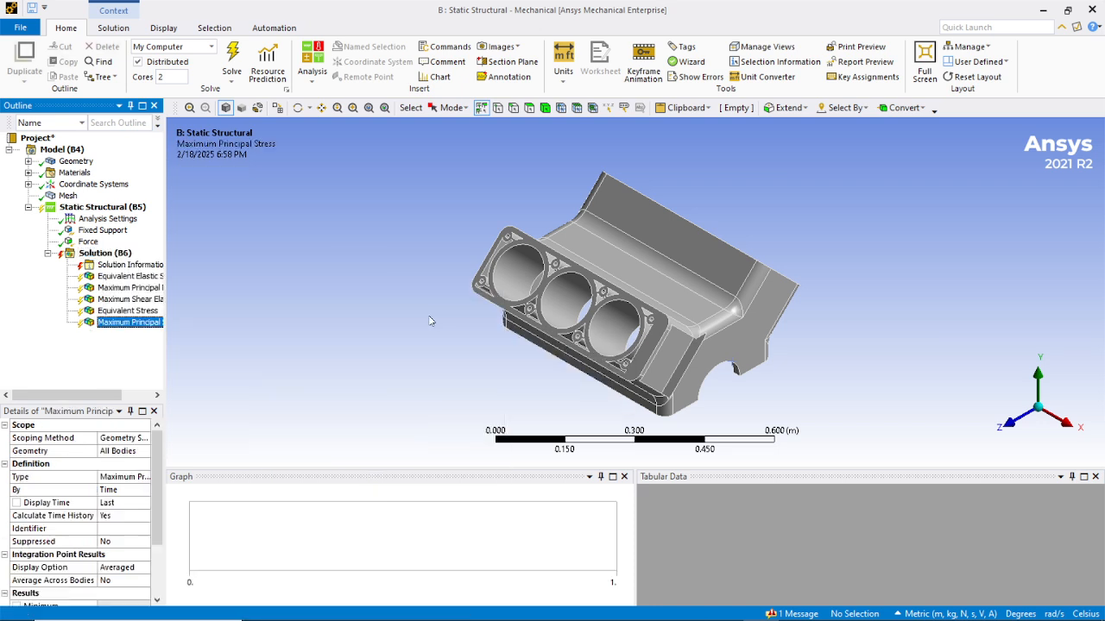
click(113, 267)
right_click(112, 264)
mouse_move(224, 279)
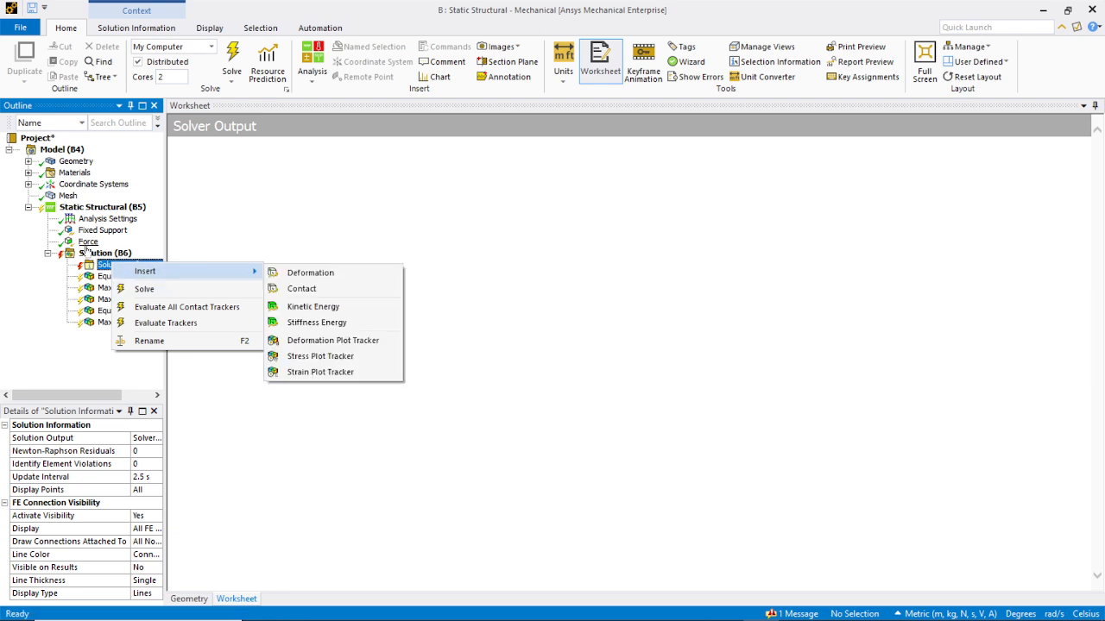
click(62, 161)
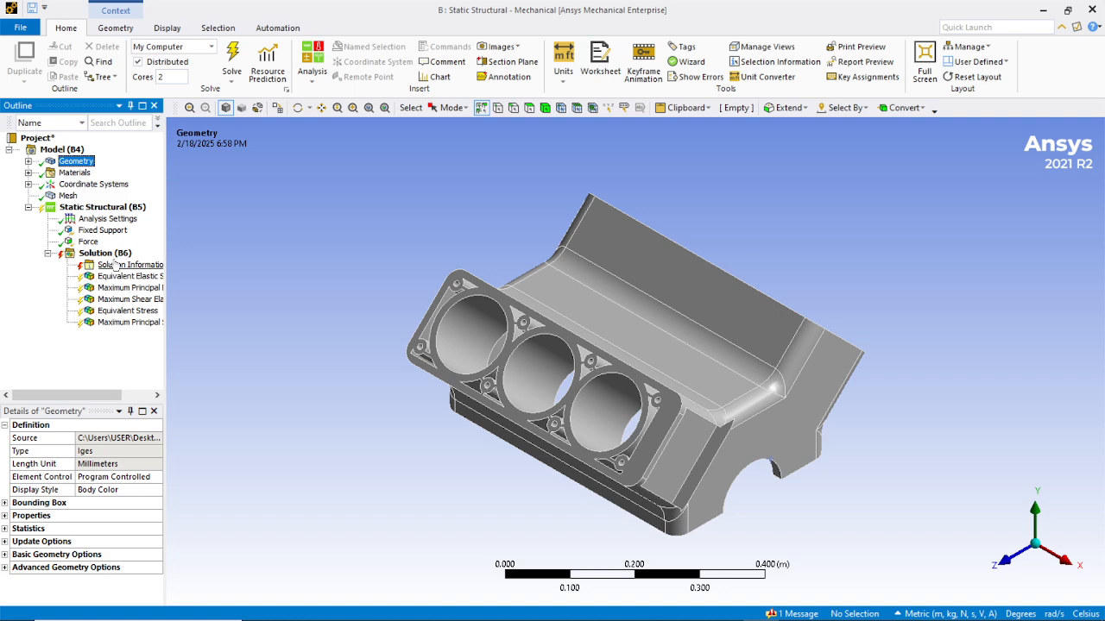
- Add a maximum shear stress result for all bodies to the static structural solution
click(110, 253)
right_click(113, 256)
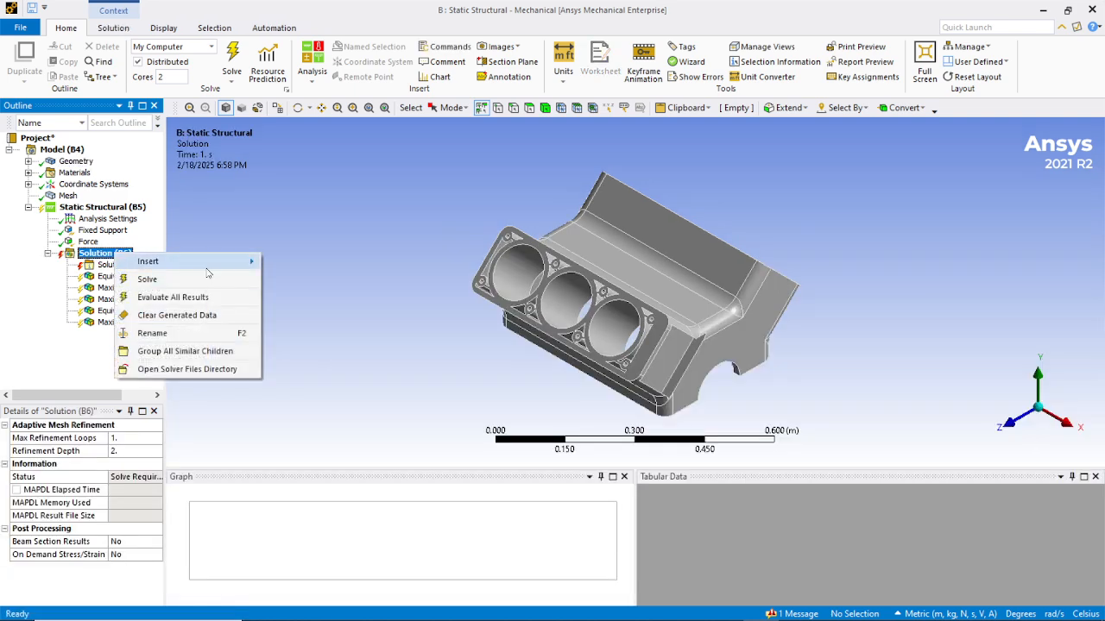
mouse_move(207, 262)
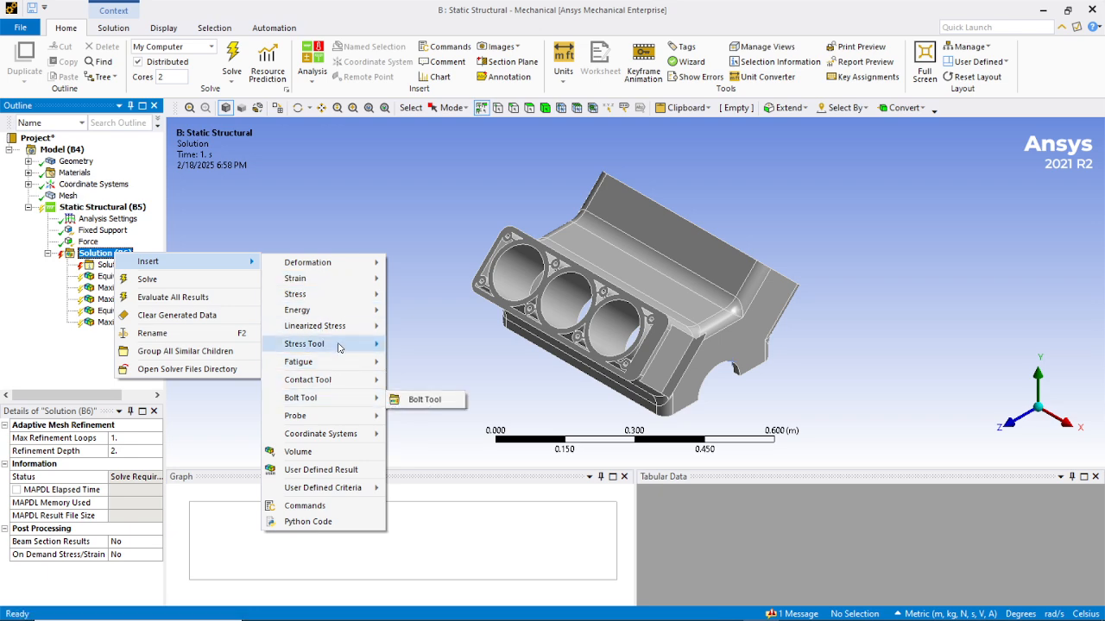
mouse_move(337, 298)
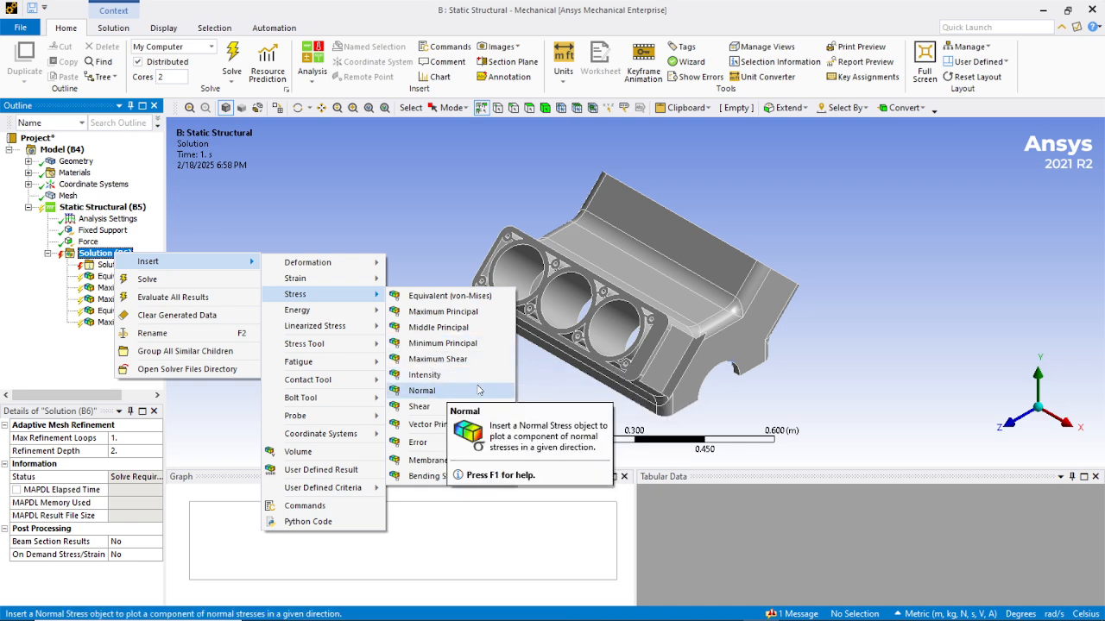
click(456, 361)
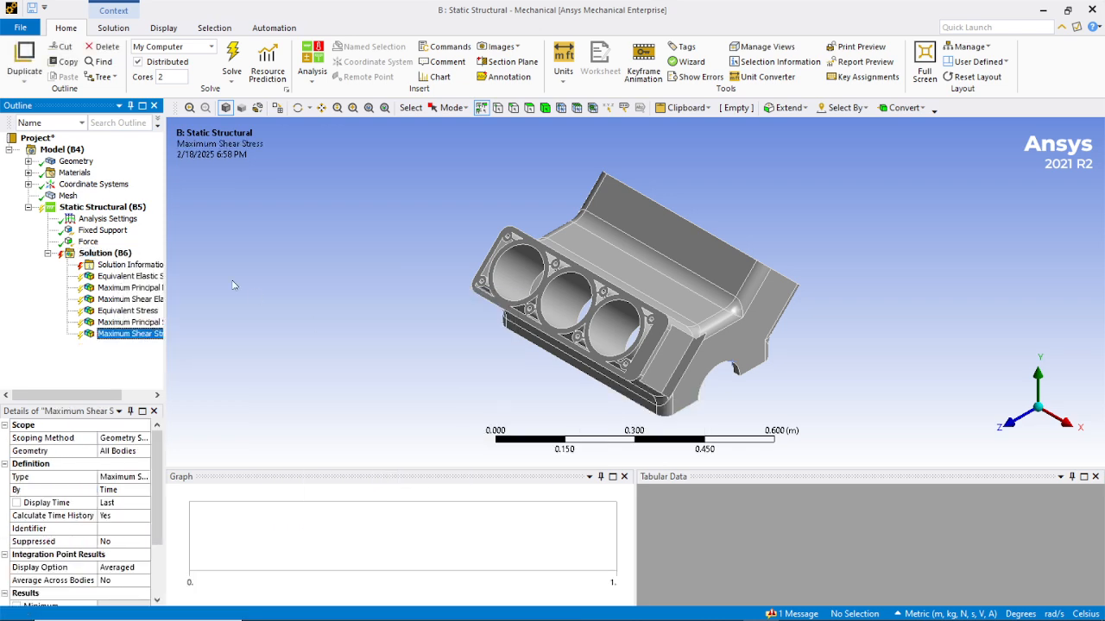
- Add a strain energy result to the static structural solution
right_click(100, 255)
mouse_move(137, 262)
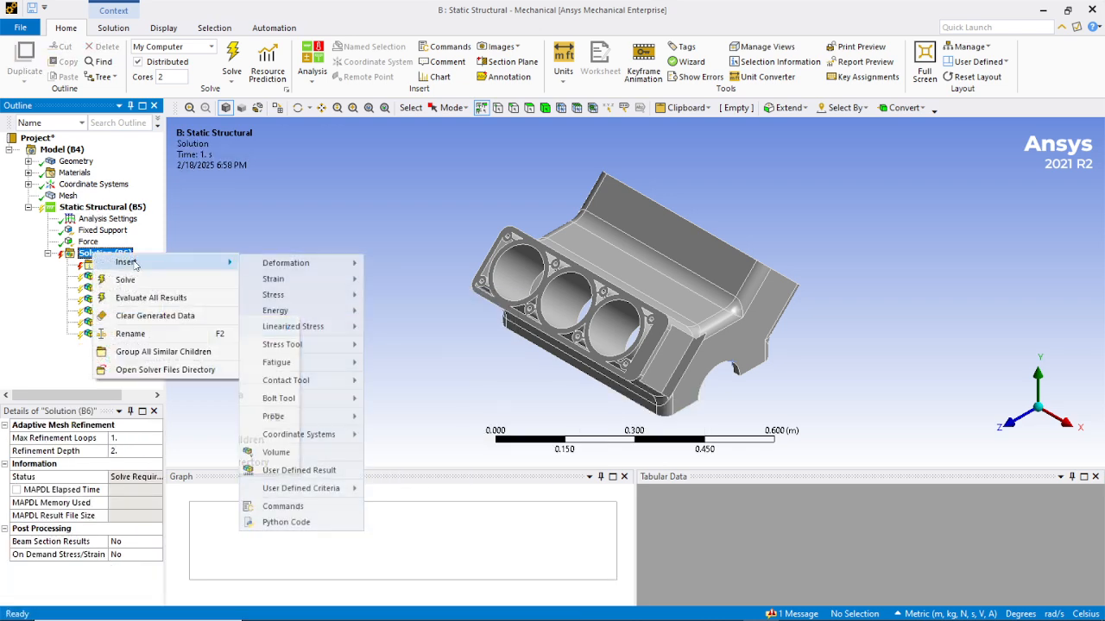
mouse_move(305, 315)
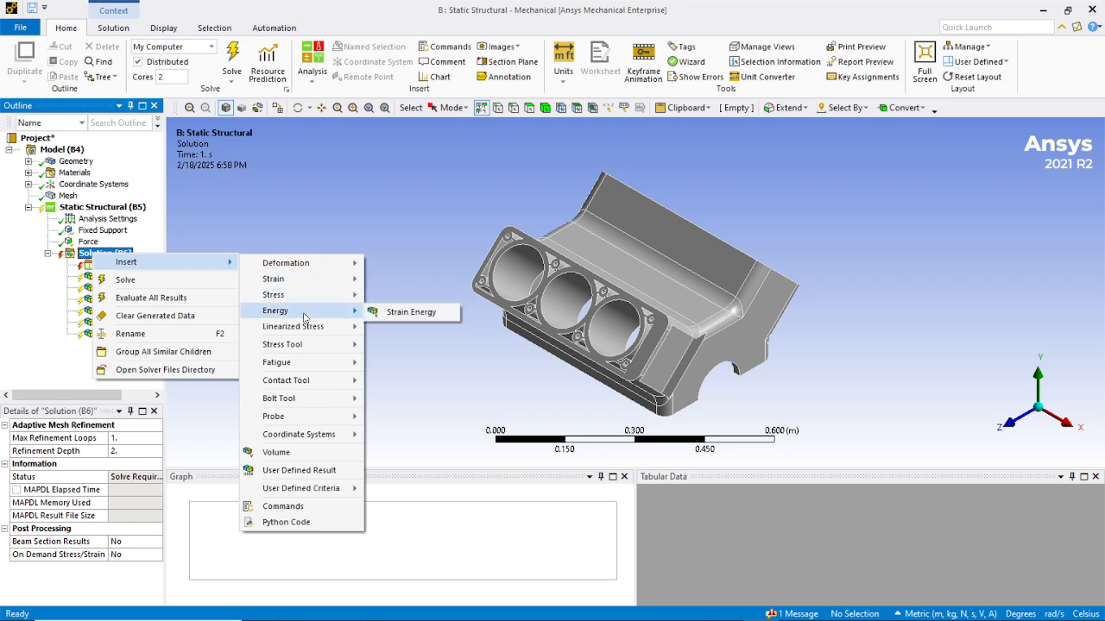
click(406, 313)
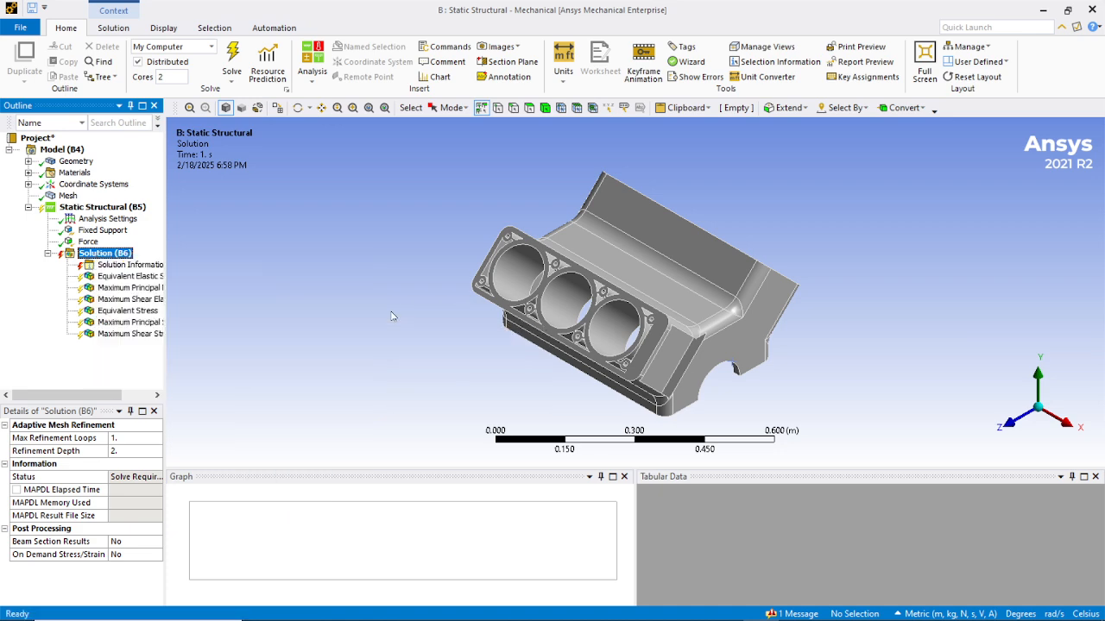
- Add total deformation and directional deformation results to the static structural solution
right_click(99, 255)
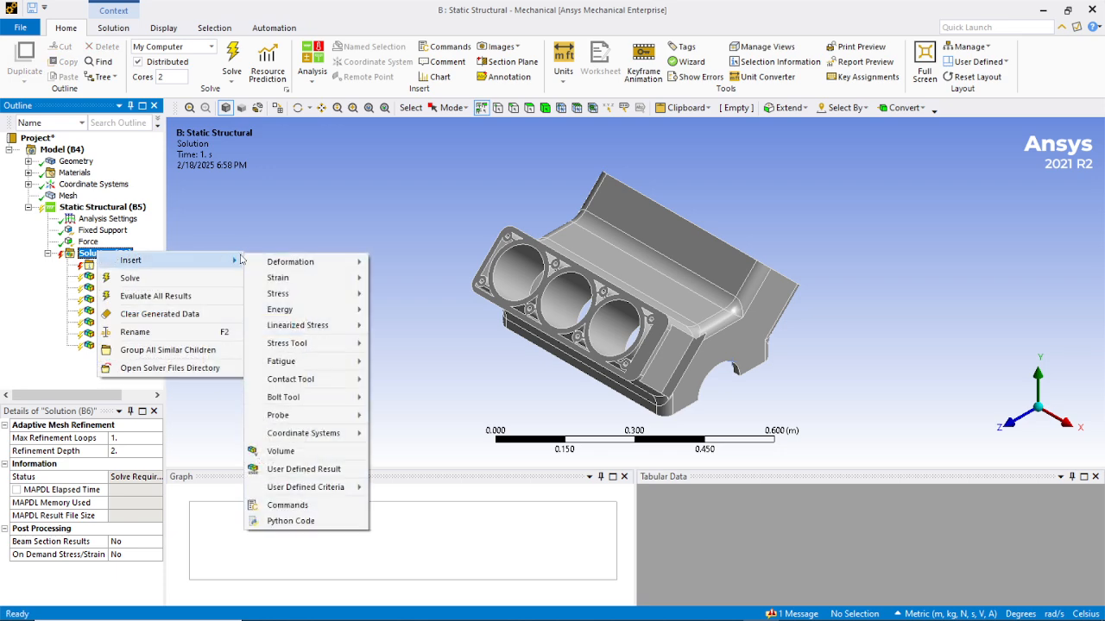
mouse_move(280, 262)
click(399, 262)
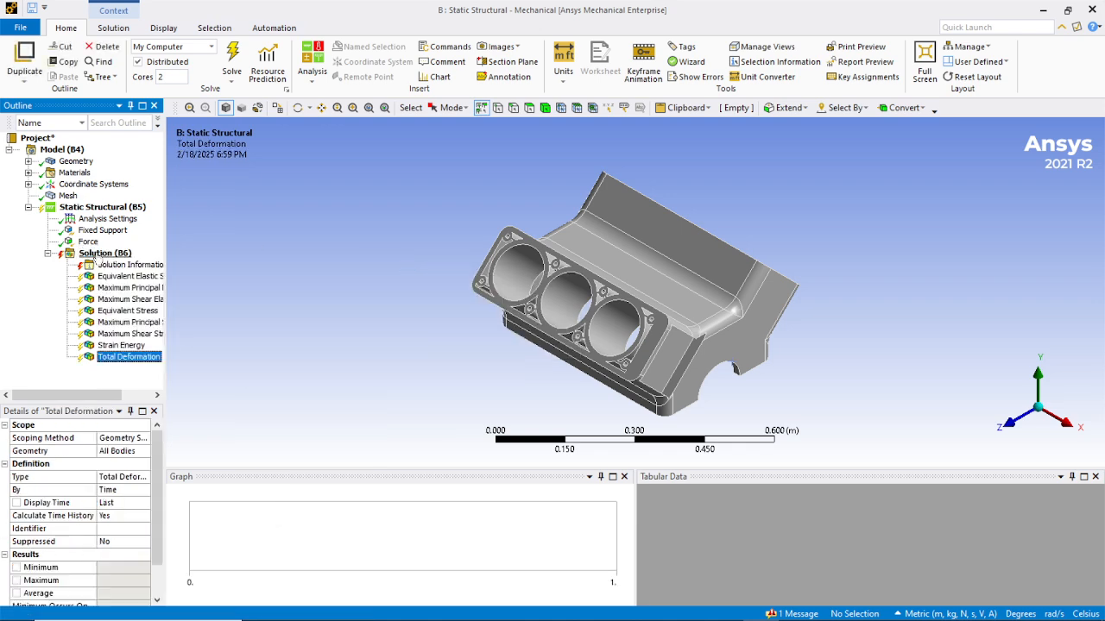
right_click(97, 255)
mouse_move(134, 260)
mouse_move(298, 266)
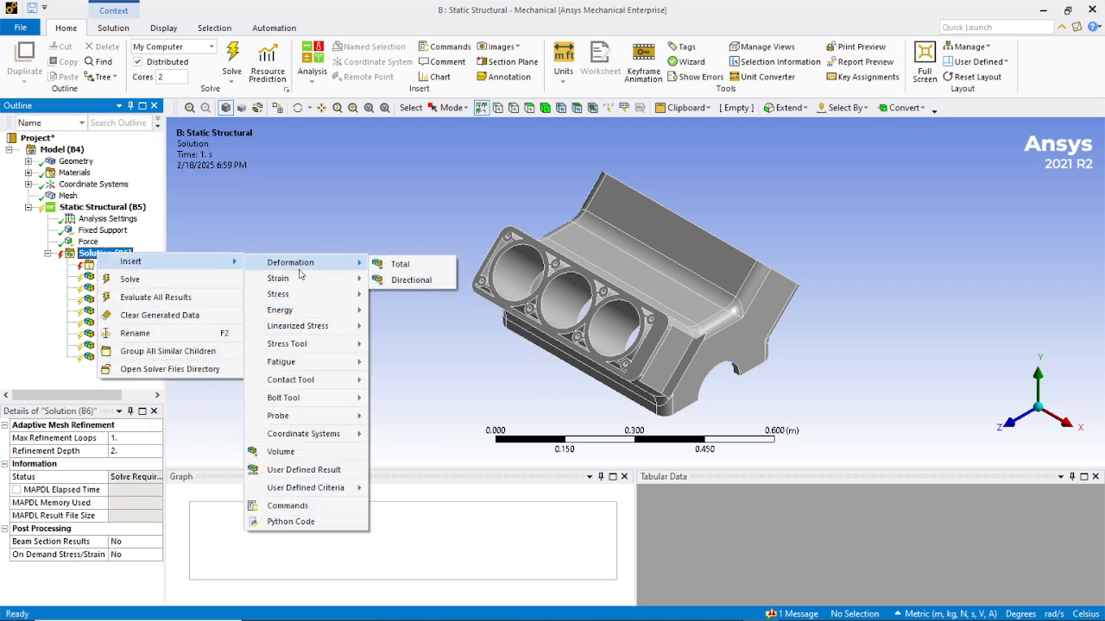
click(412, 280)
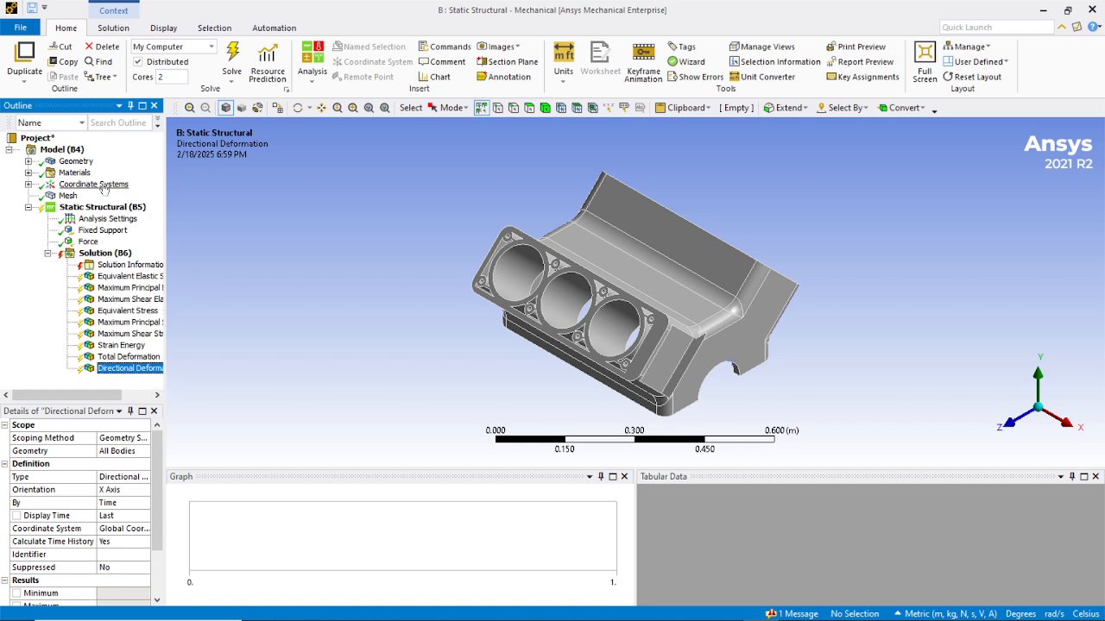
- Examine the list of materials defined in the model, then return to the solution
click(76, 174)
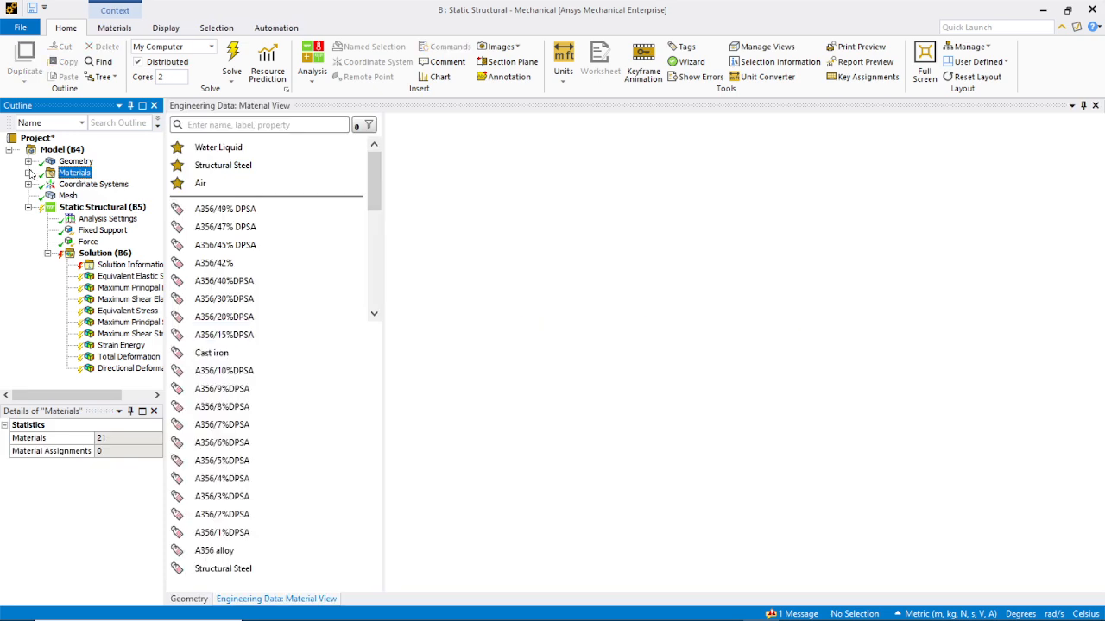
click(29, 173)
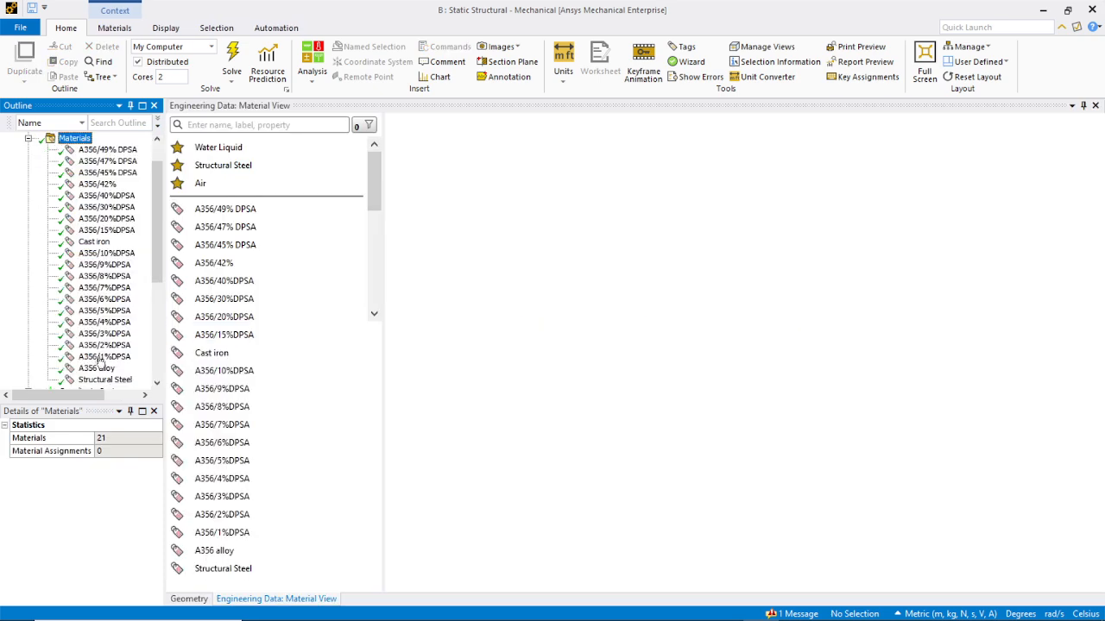
click(28, 139)
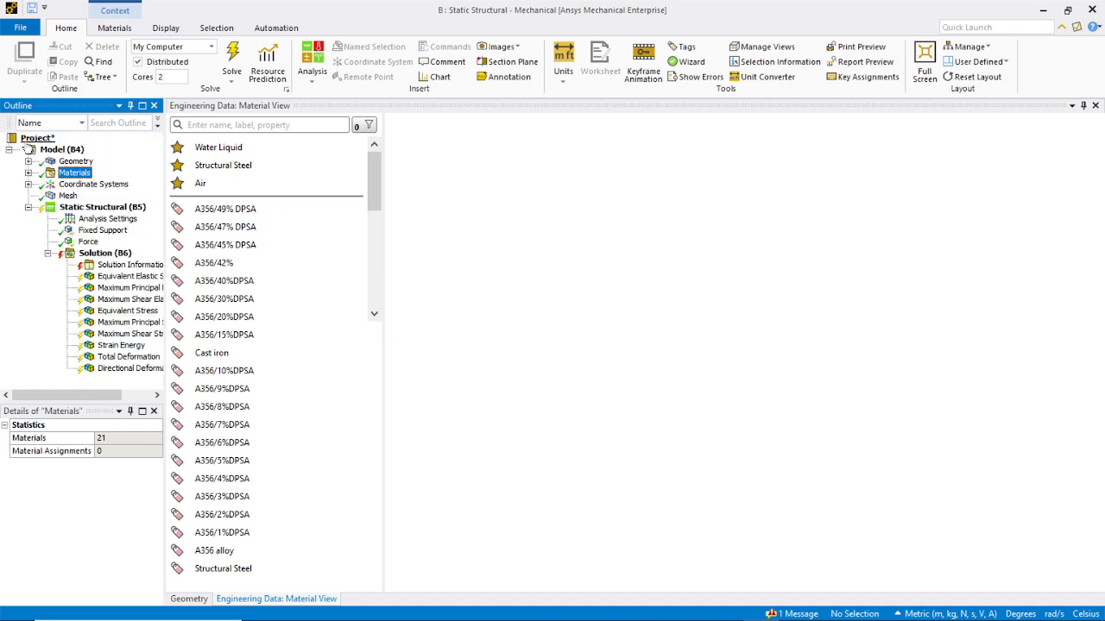
click(104, 254)
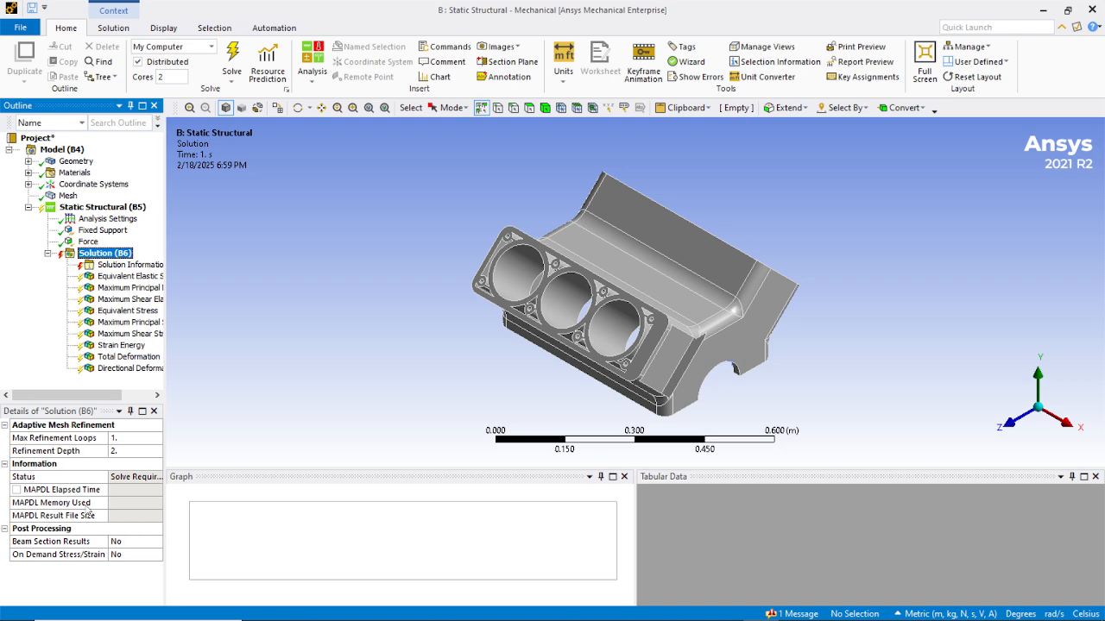
- Examine the geometry's volume and mass properties, the material statistics, and the property data of A356 alloy
click(71, 161)
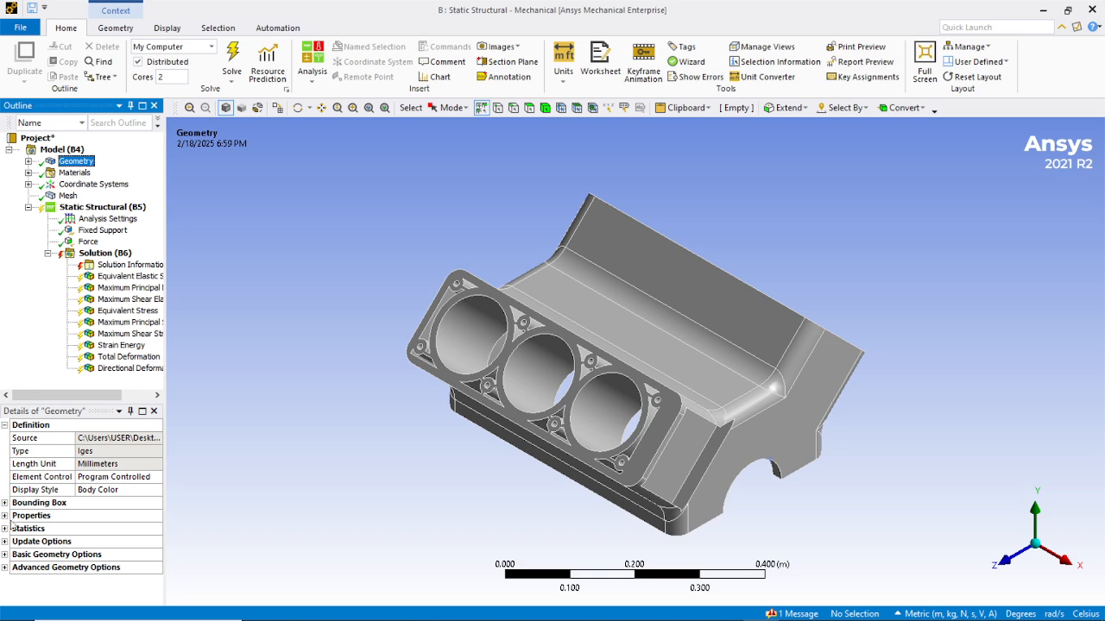
click(6, 516)
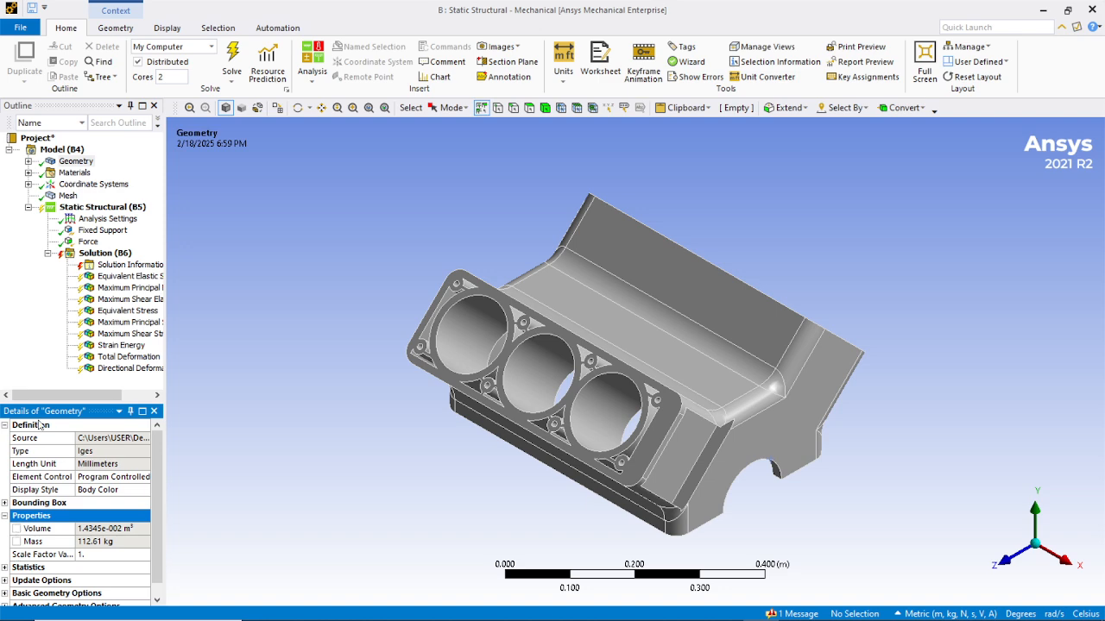
click(73, 173)
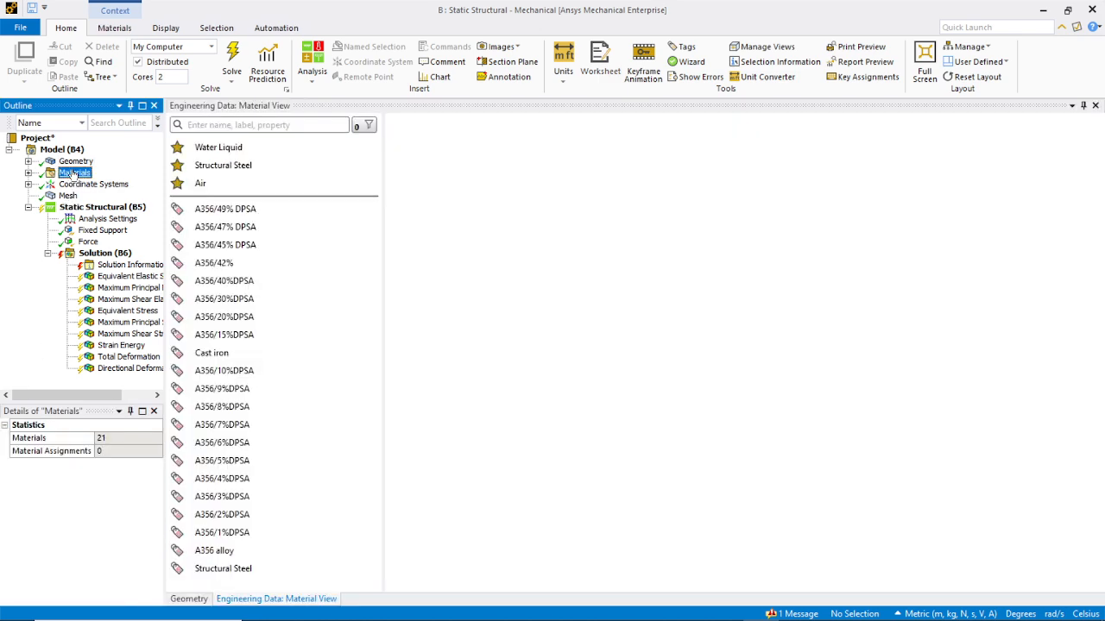
click(110, 438)
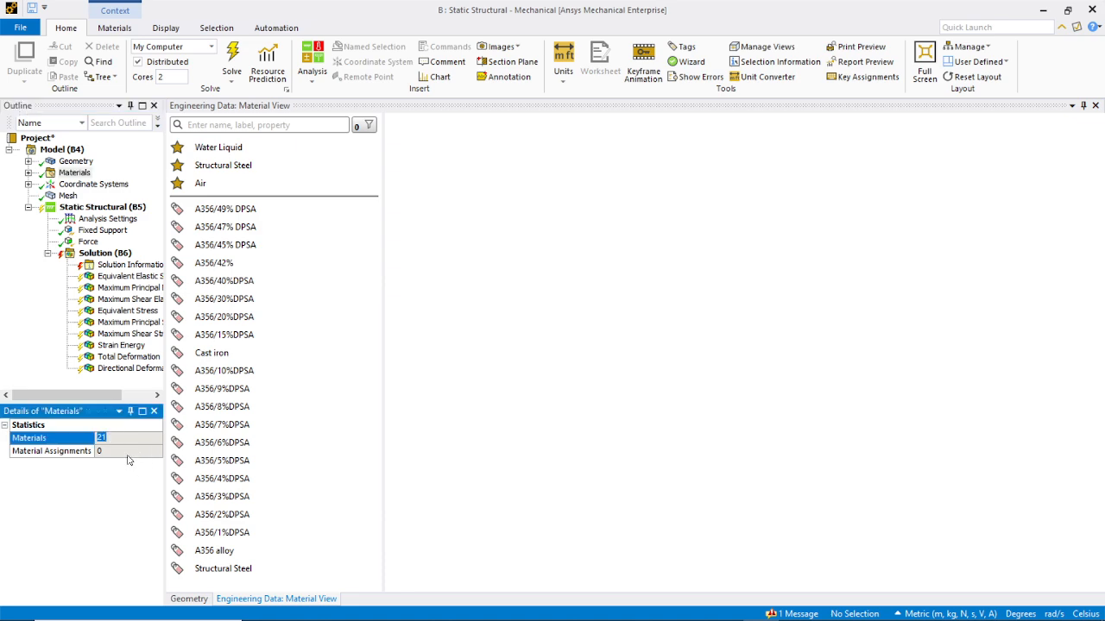
click(128, 453)
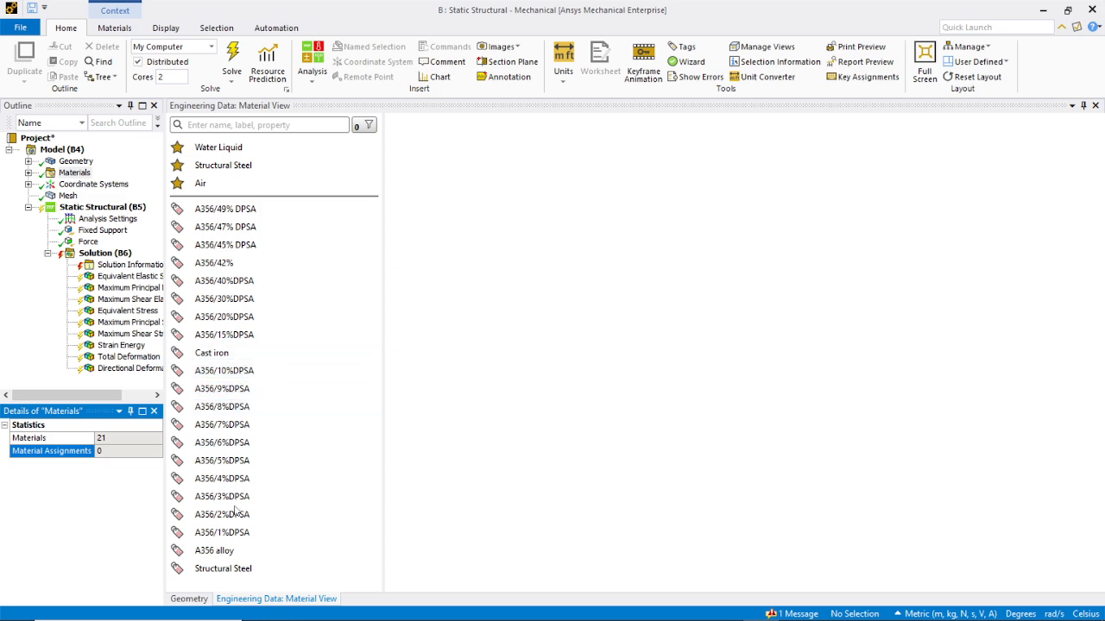
click(220, 554)
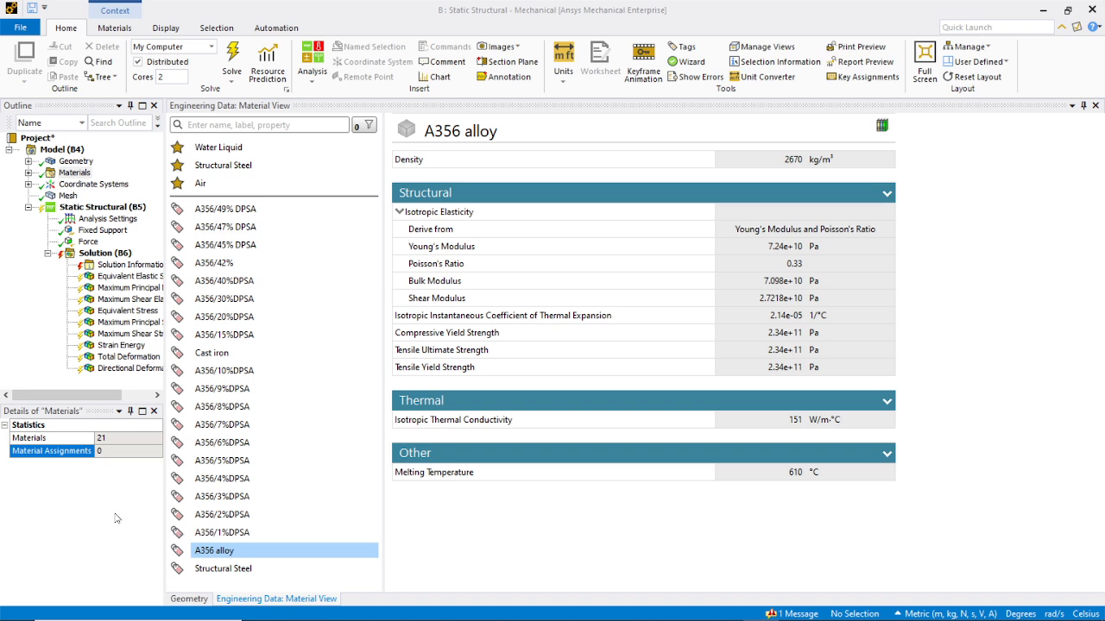
right_click(120, 412)
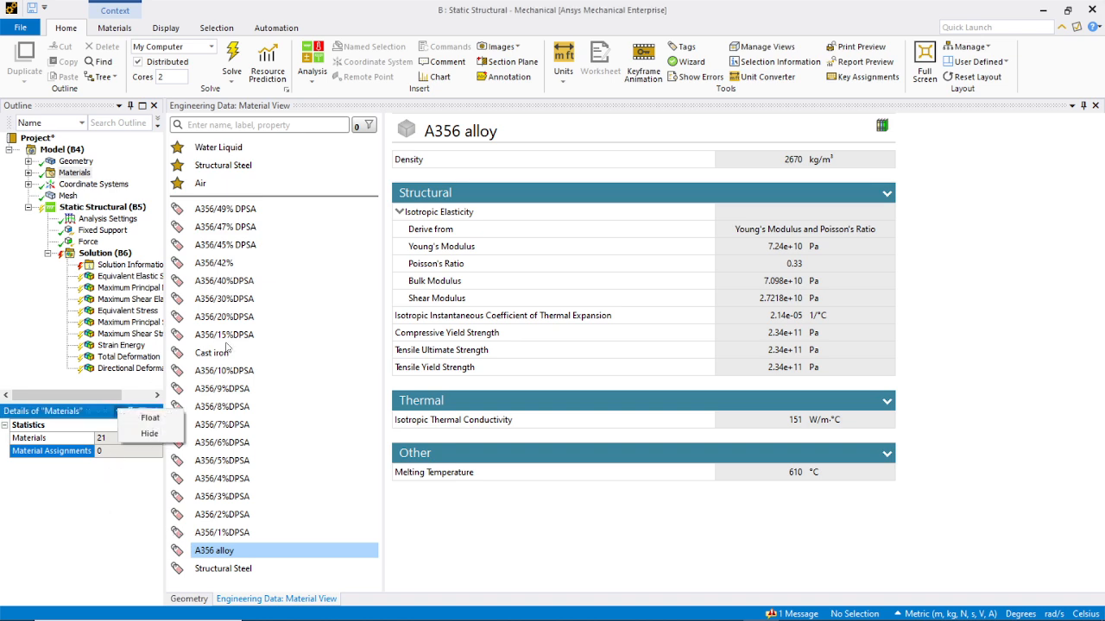
click(978, 270)
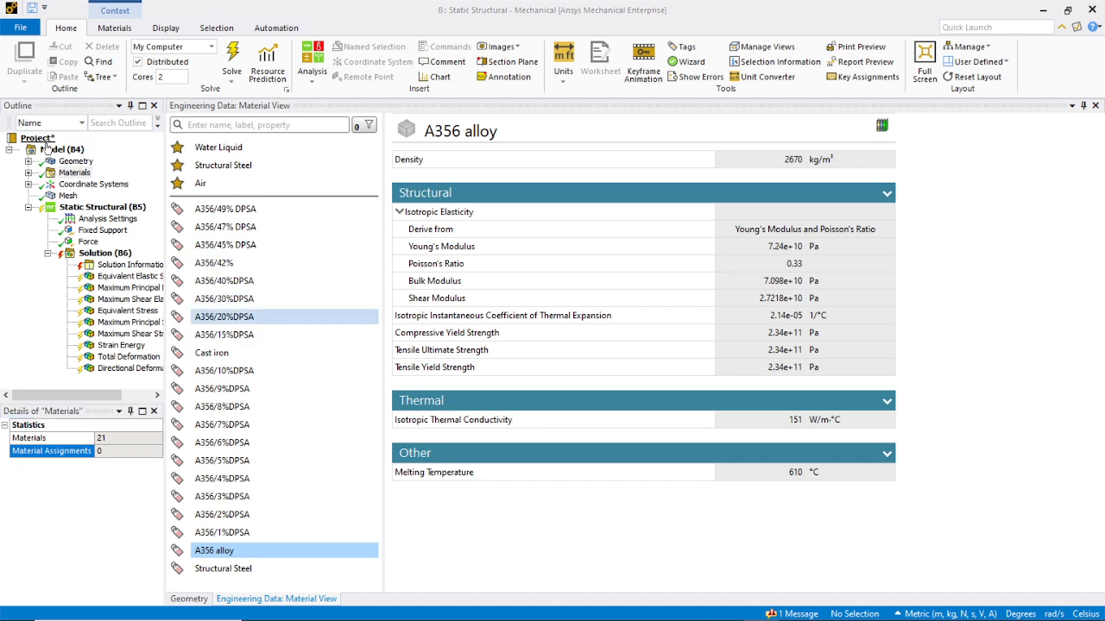
- Review the geometry details and the expanded materials list, then check the solution's solve status
click(76, 162)
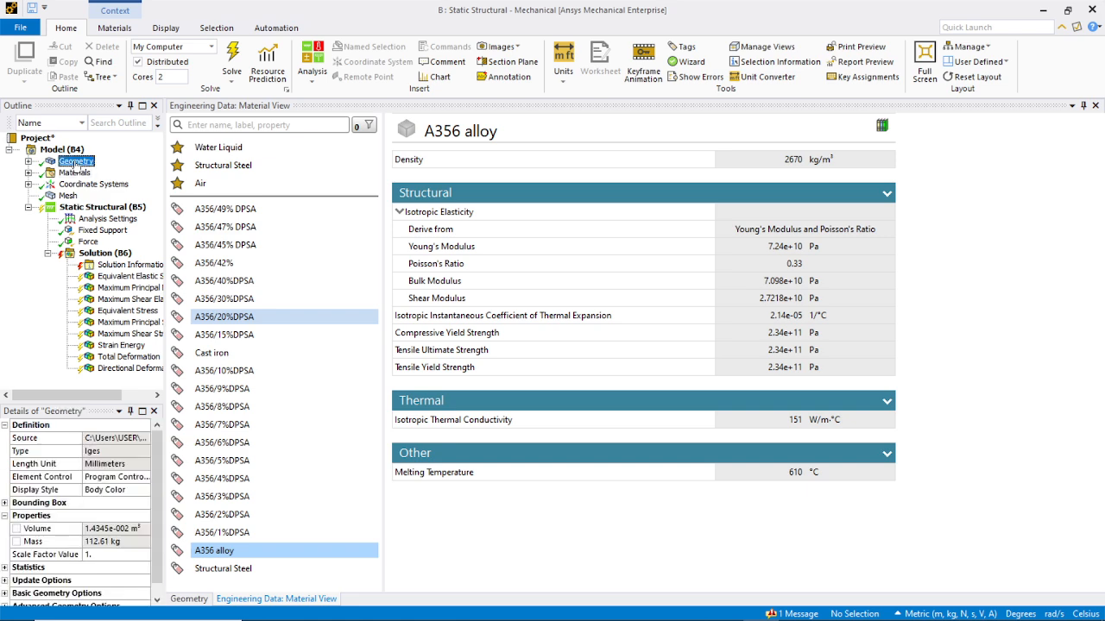
click(28, 173)
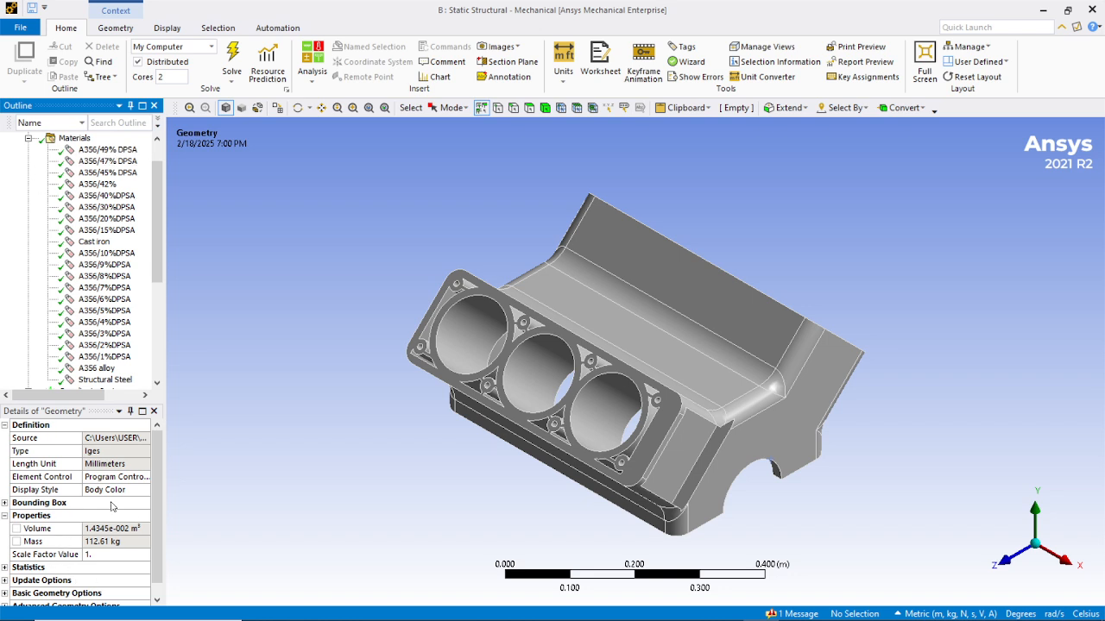
click(157, 598)
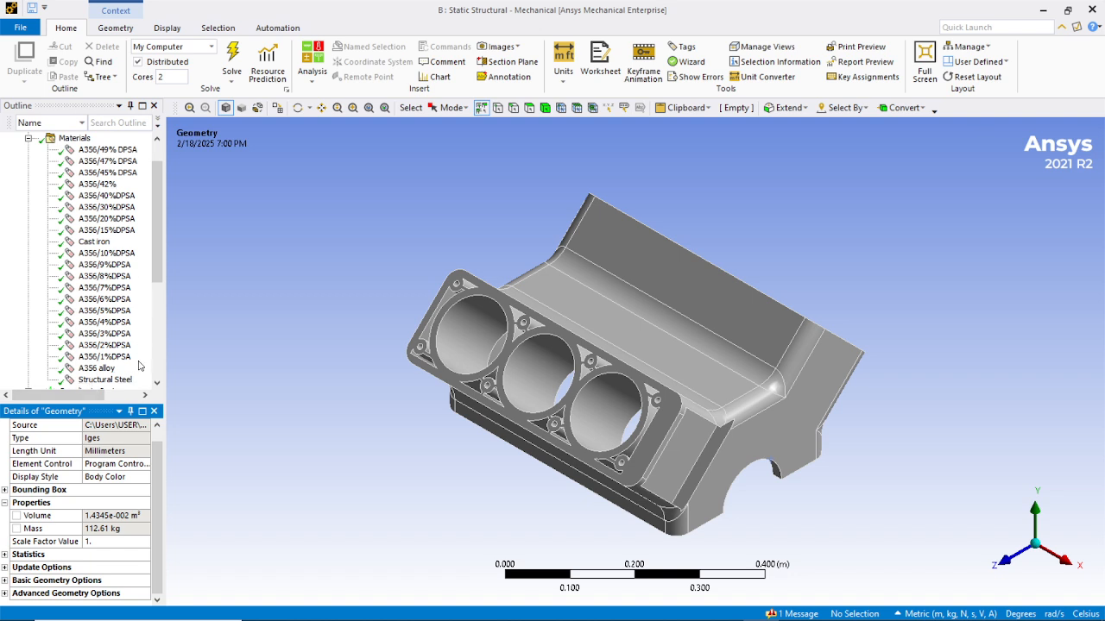
drag(157, 251, 164, 347)
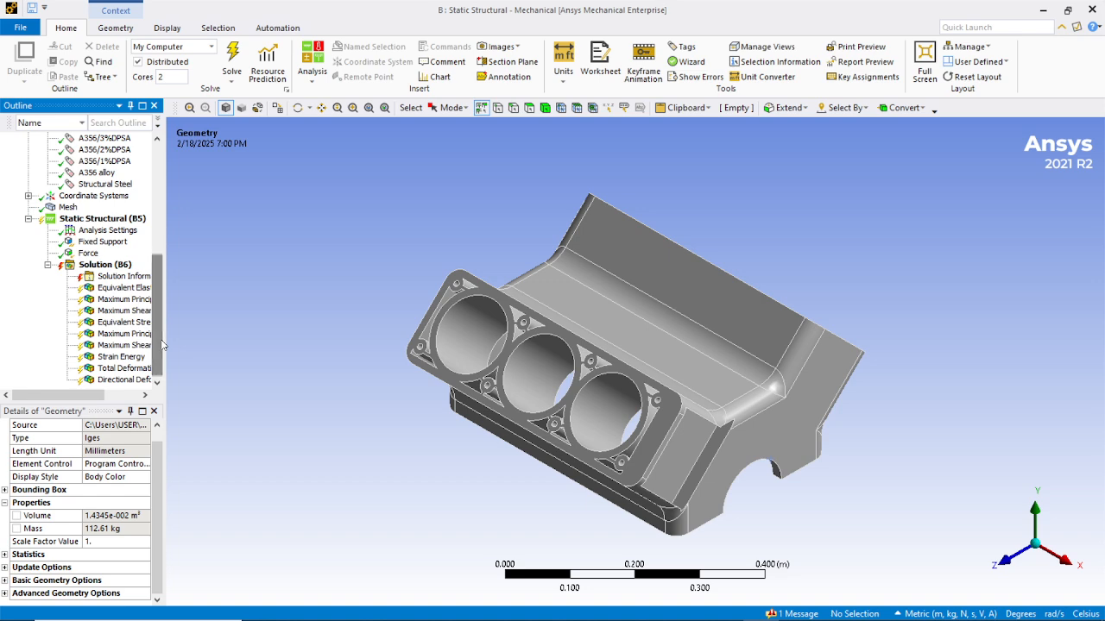
click(100, 264)
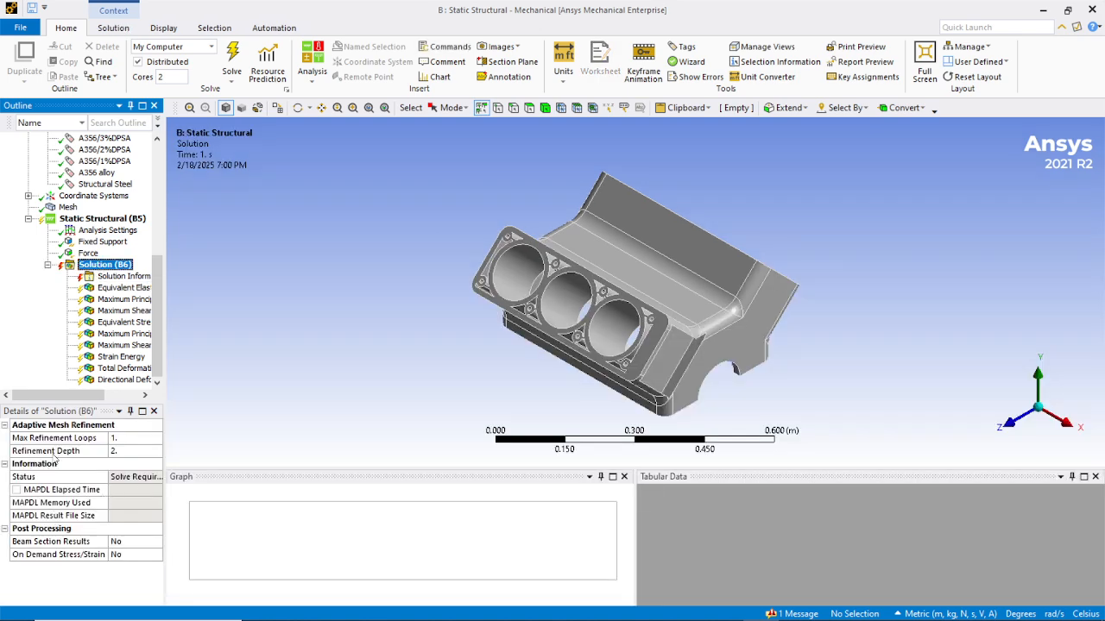
click(142, 480)
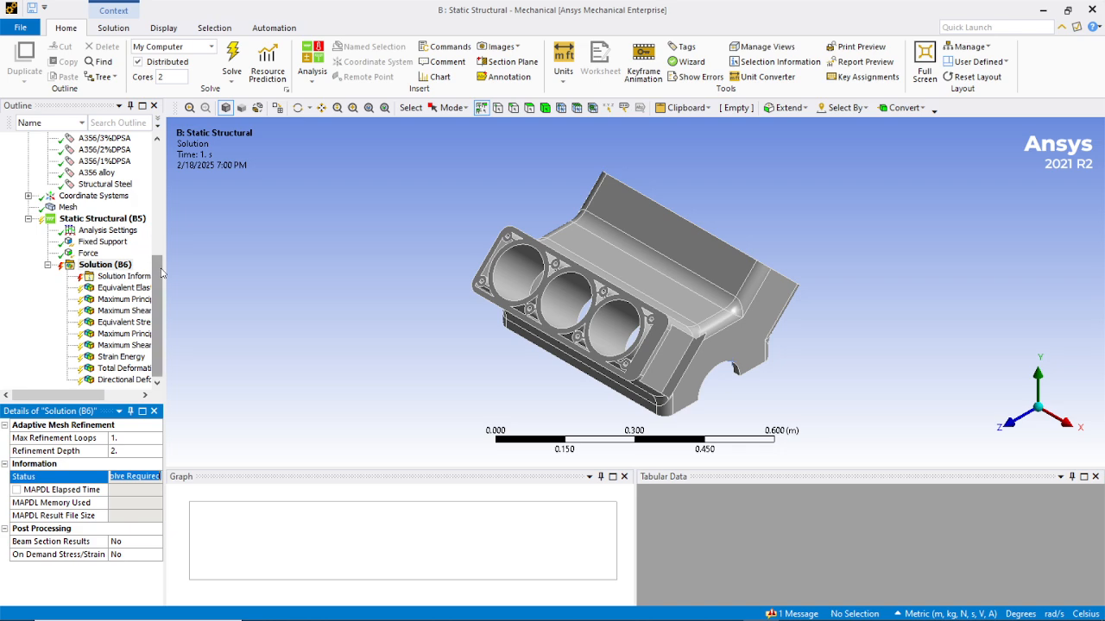
drag(160, 273, 155, 108)
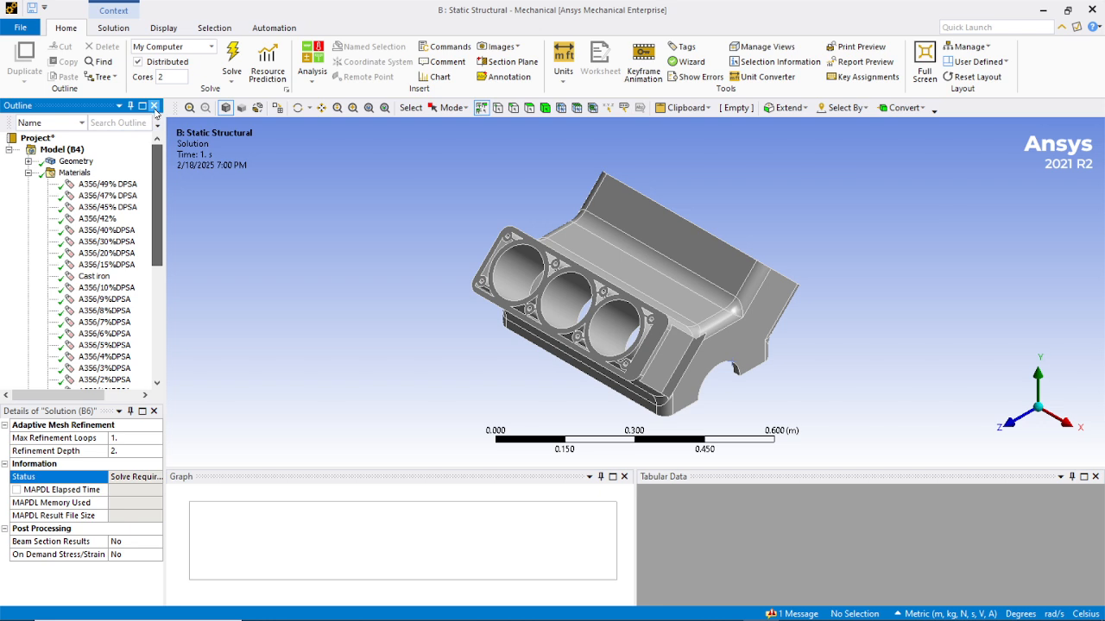
- Inspect the engine block part's treatment options, material settings and physical properties under the geometry
click(29, 162)
click(97, 174)
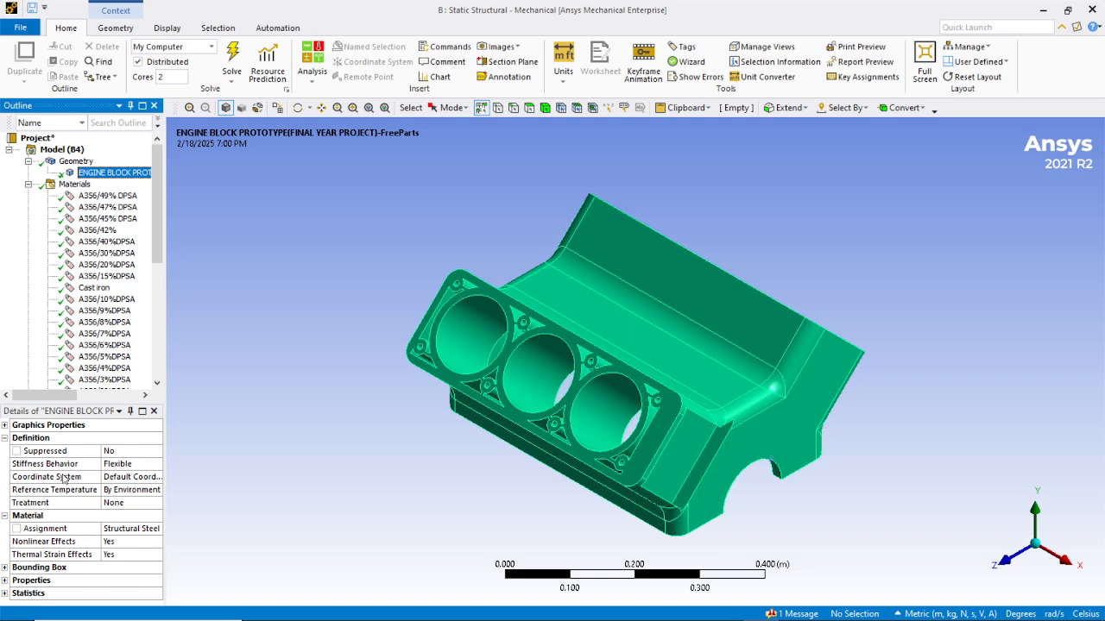
click(141, 507)
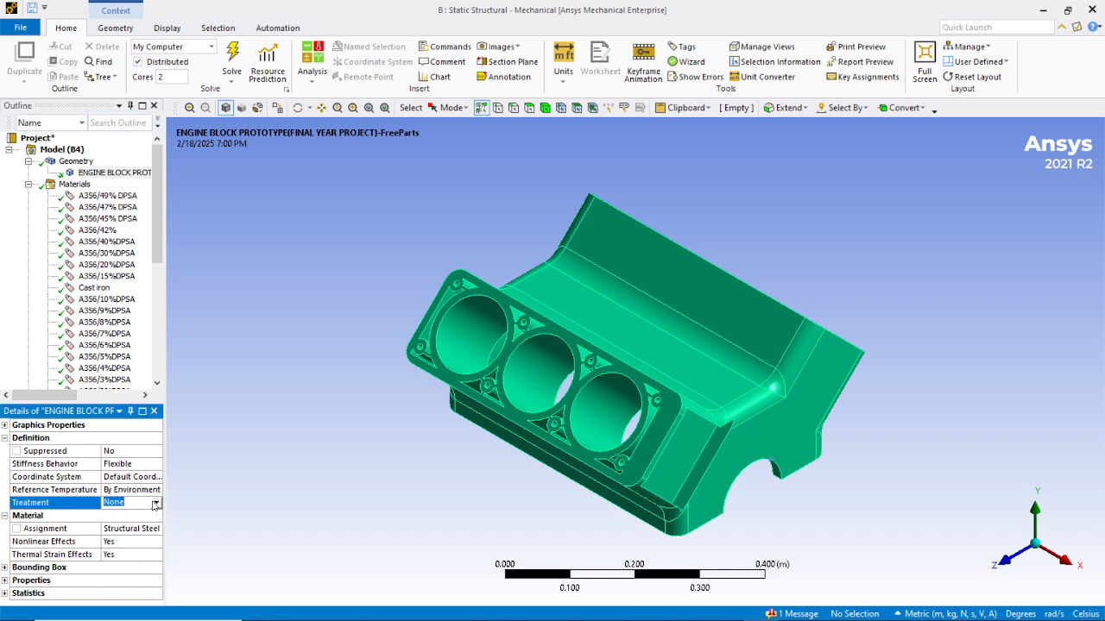
click(156, 503)
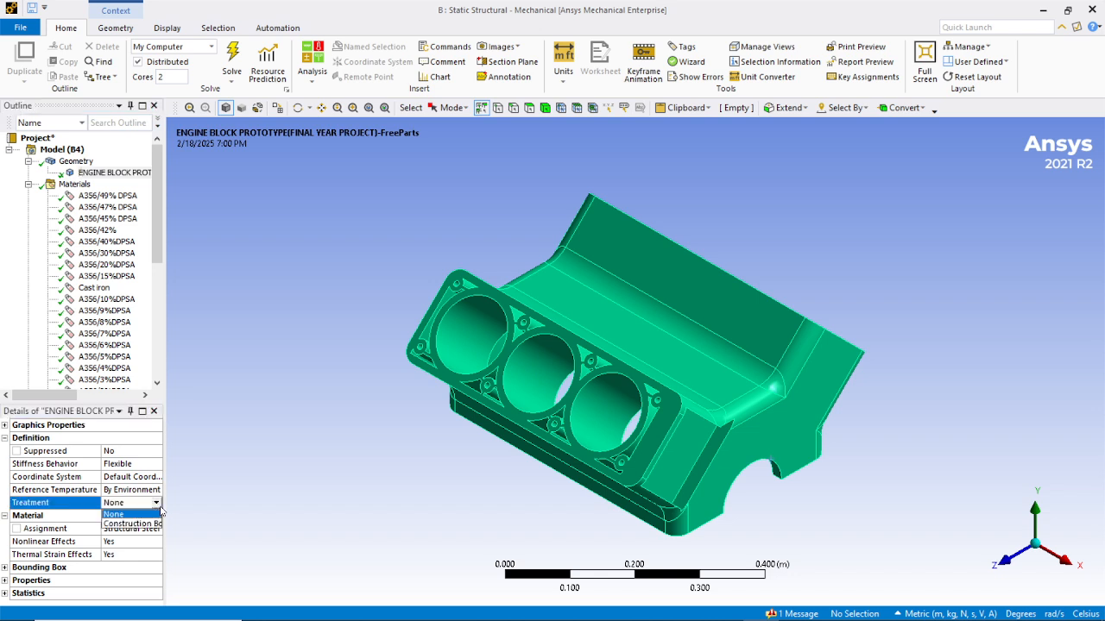
click(5, 581)
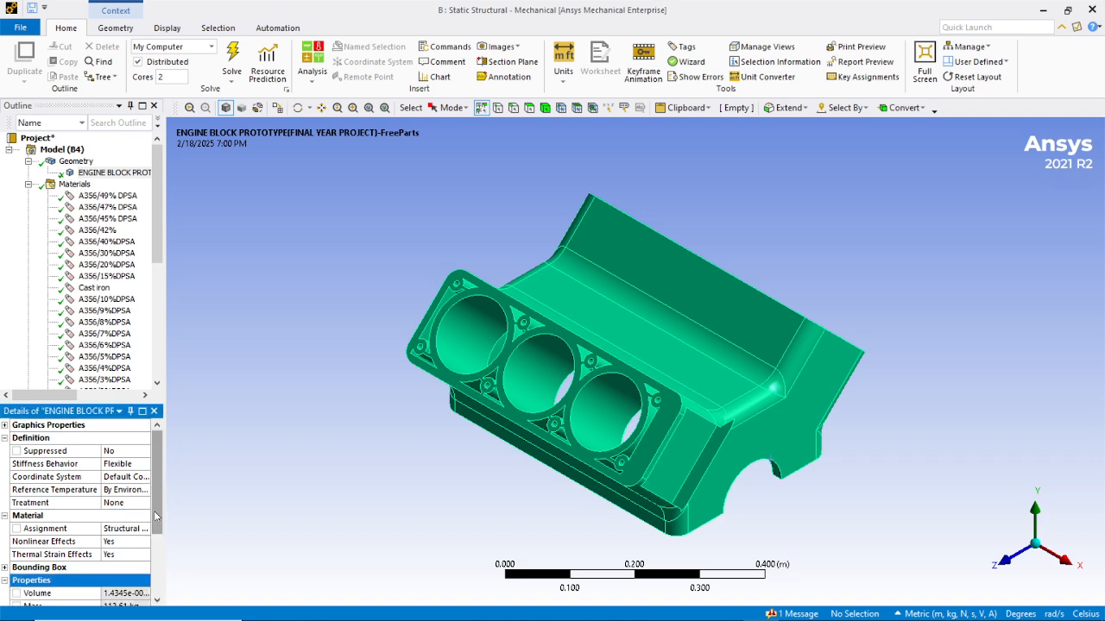
drag(156, 516, 157, 590)
drag(158, 573, 158, 510)
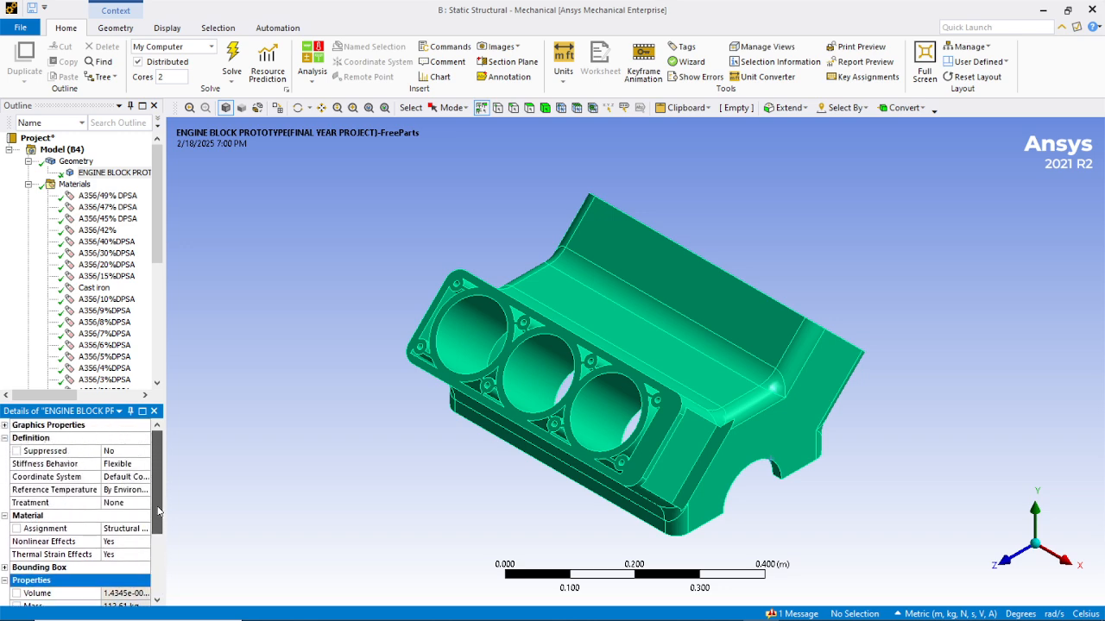
click(66, 516)
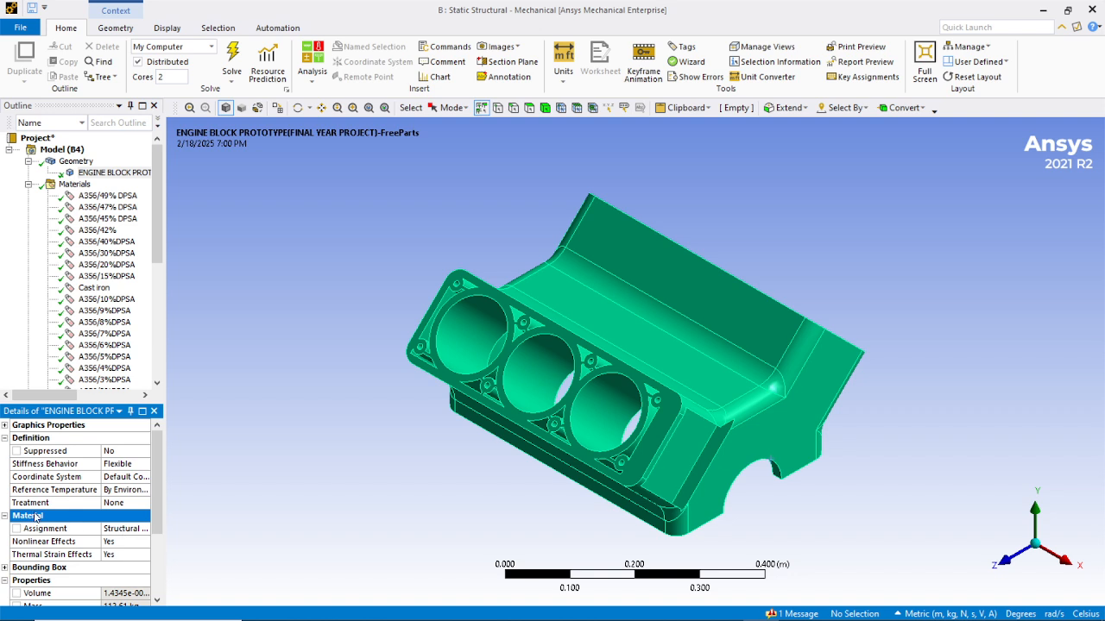
- Assign A356 alloy as the material of the engine block part
click(102, 175)
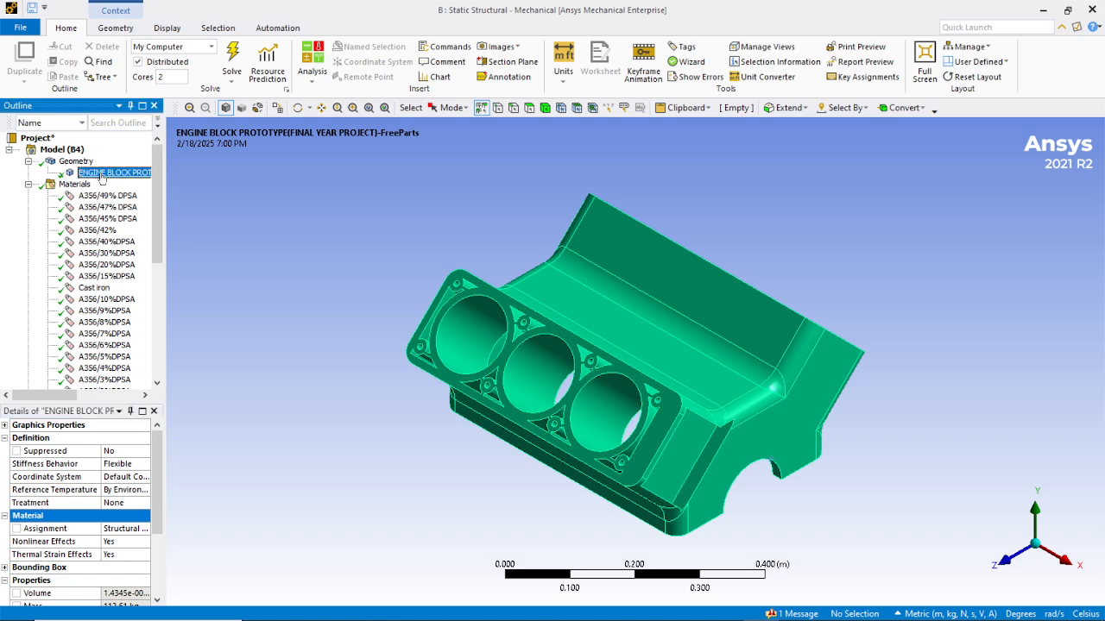
click(137, 531)
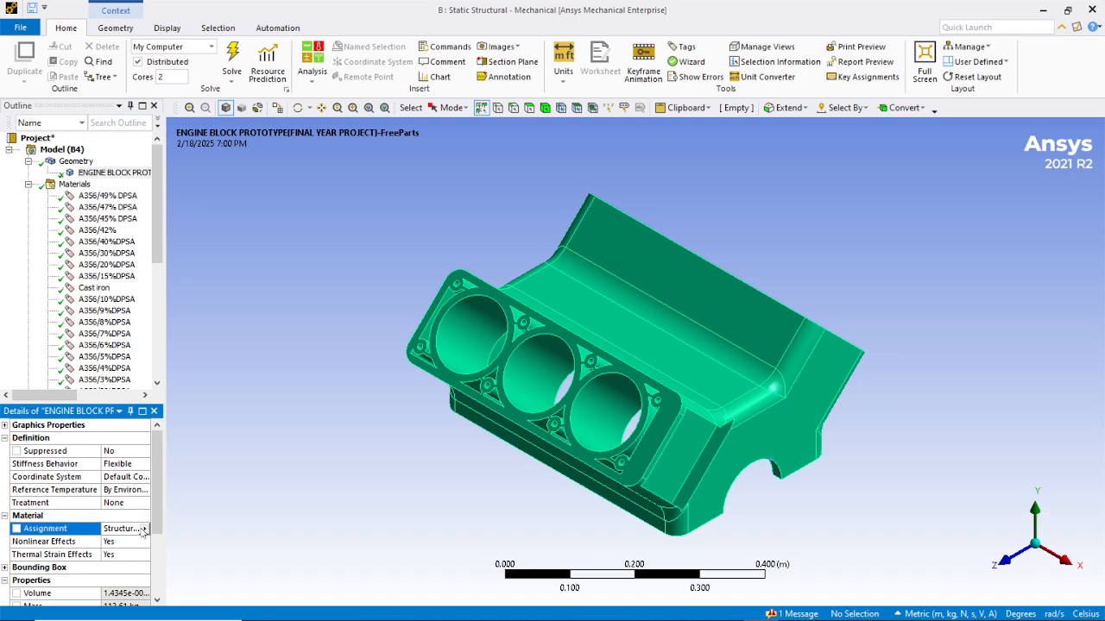
click(145, 528)
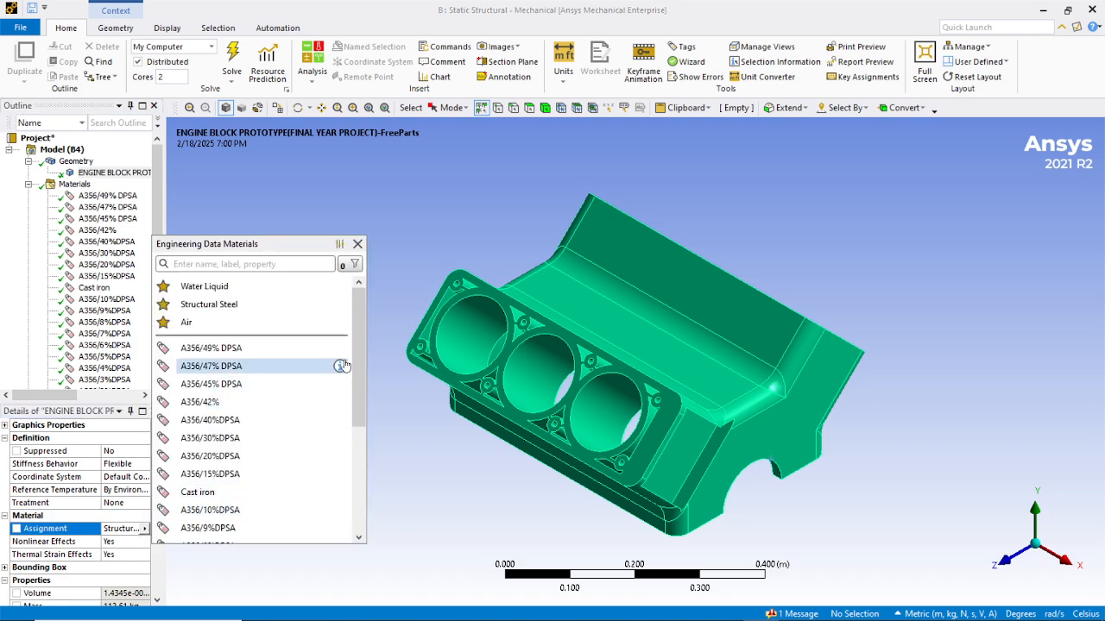
drag(365, 359, 379, 519)
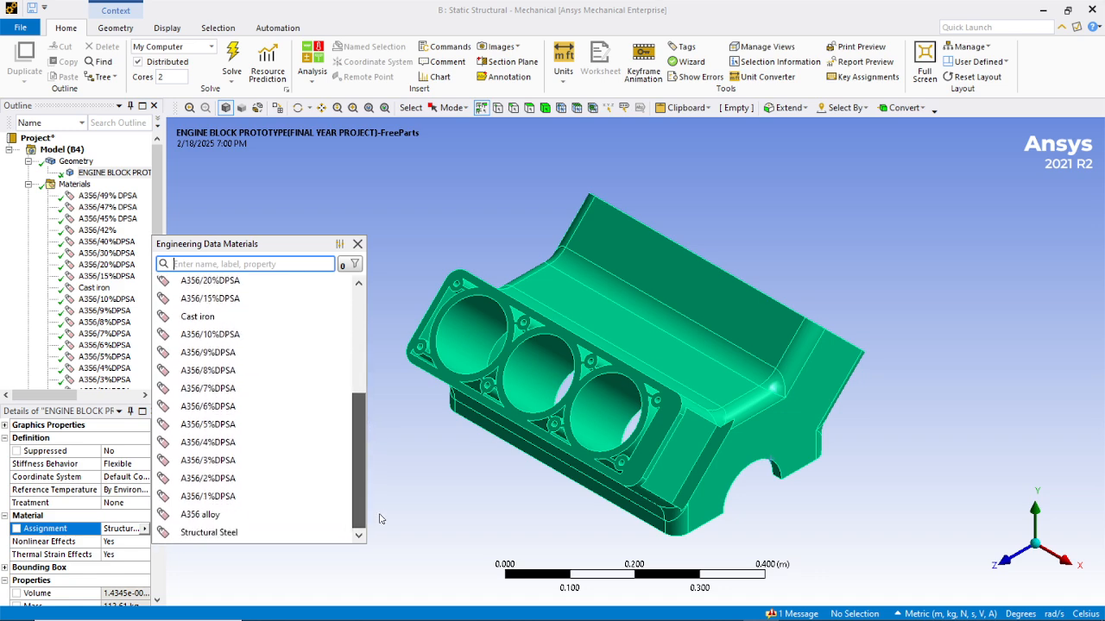
click(249, 515)
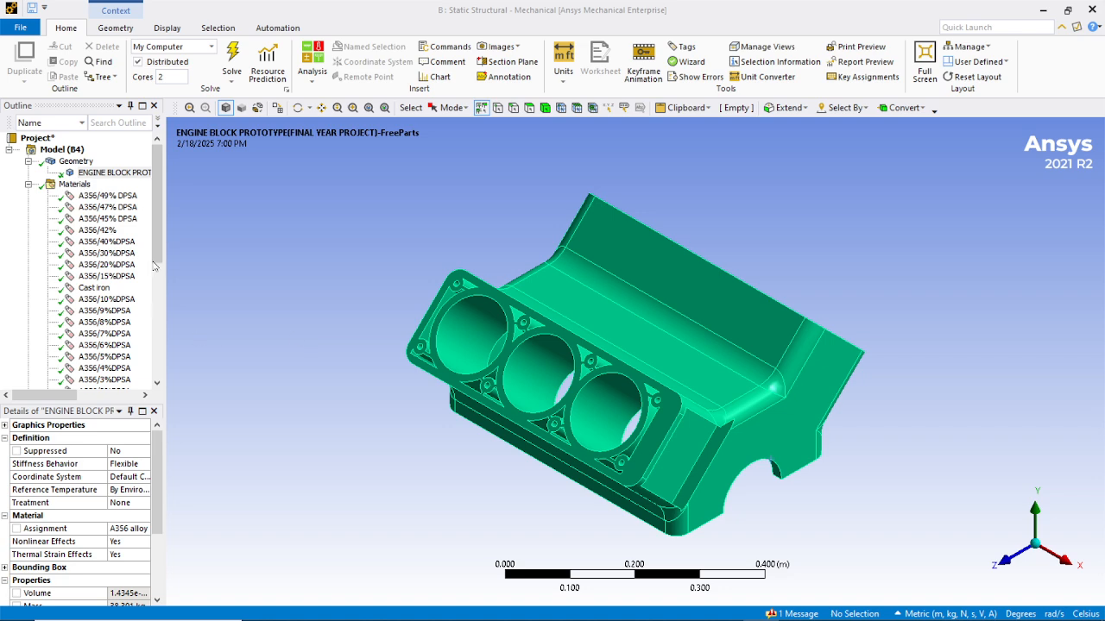
- Solve the static structural analysis and collapse the materials list in the model tree
click(232, 58)
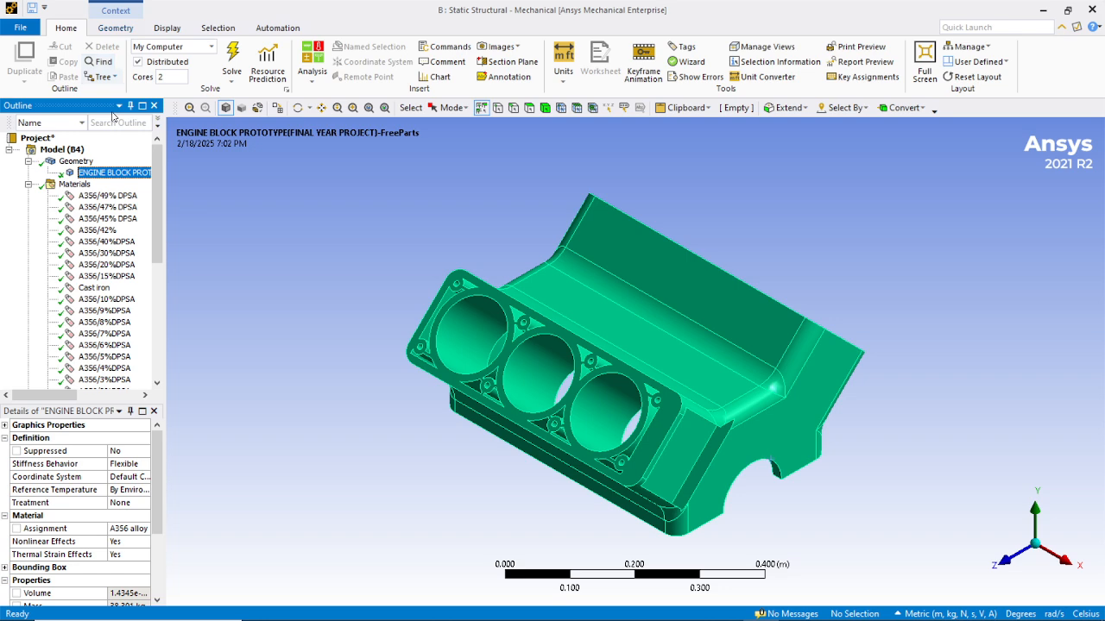
click(8, 150)
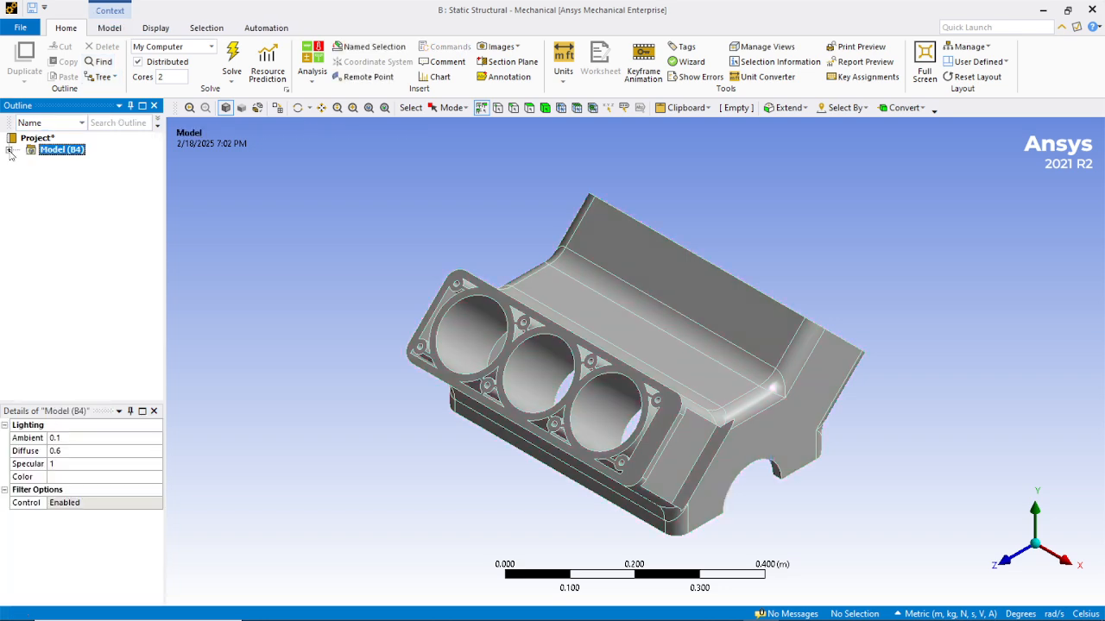
click(8, 150)
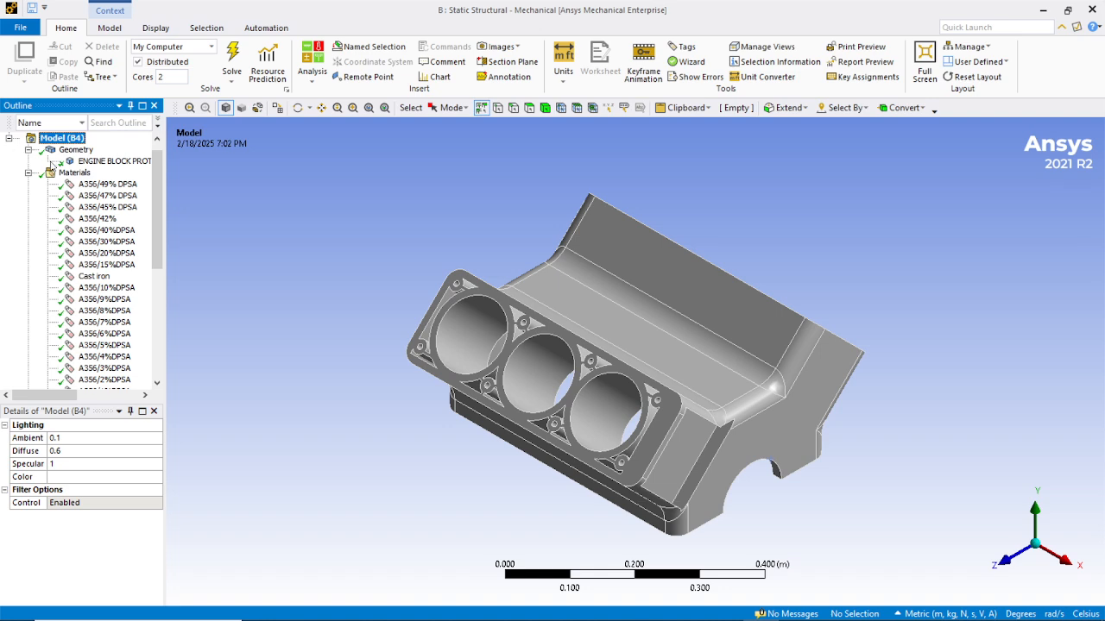
click(28, 173)
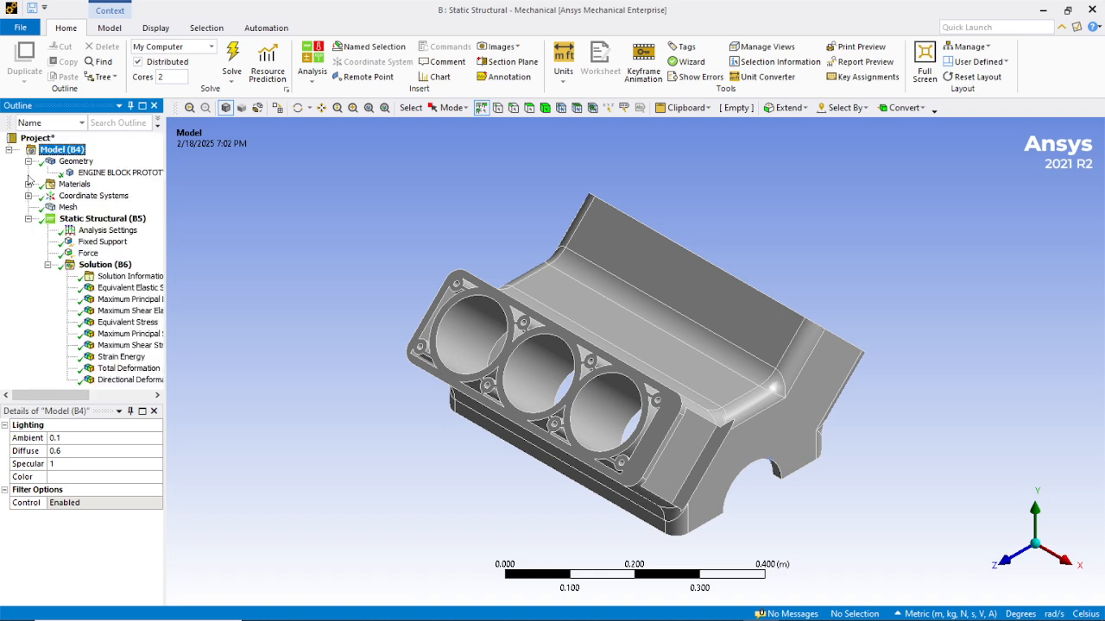
- Display the equivalent elastic strain result and inspect it from the end, from underneath and in isometric view
click(115, 290)
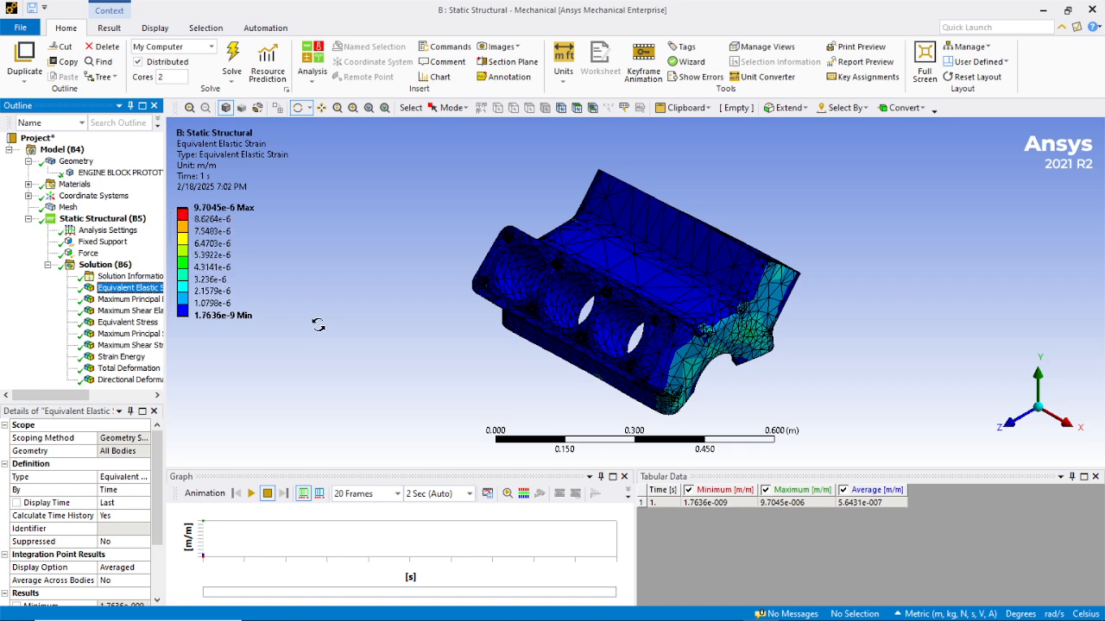
click(1017, 396)
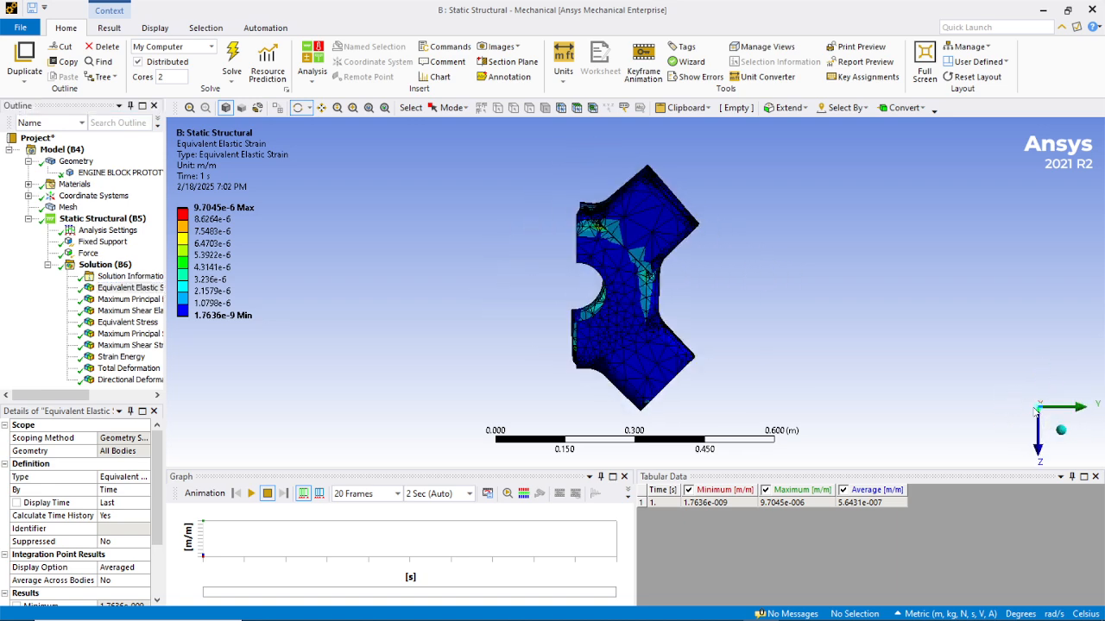
click(1061, 430)
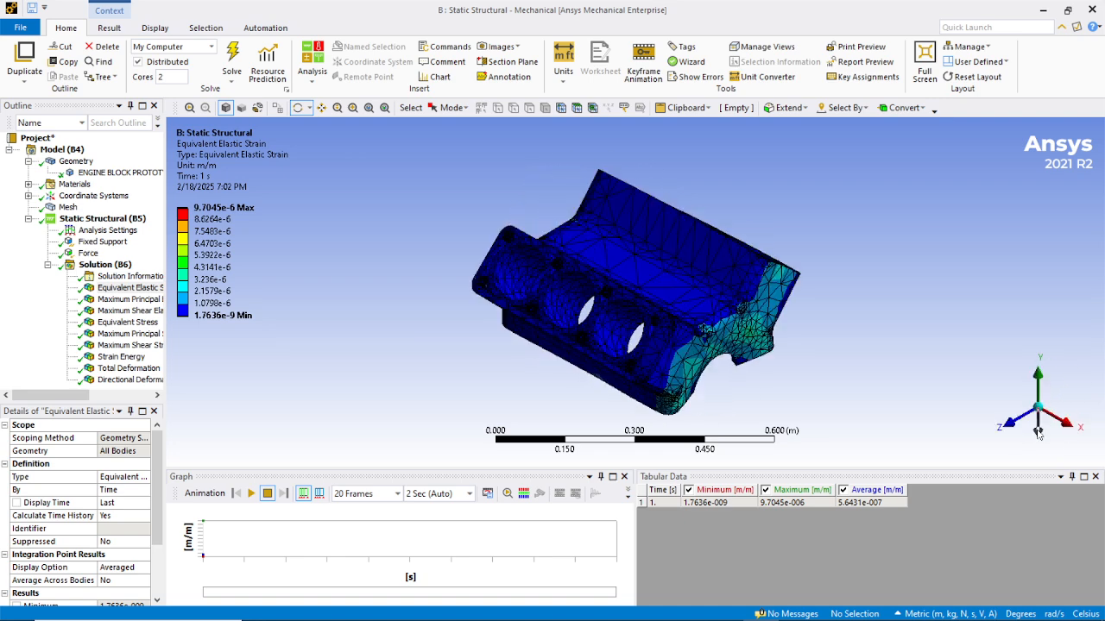
click(1038, 434)
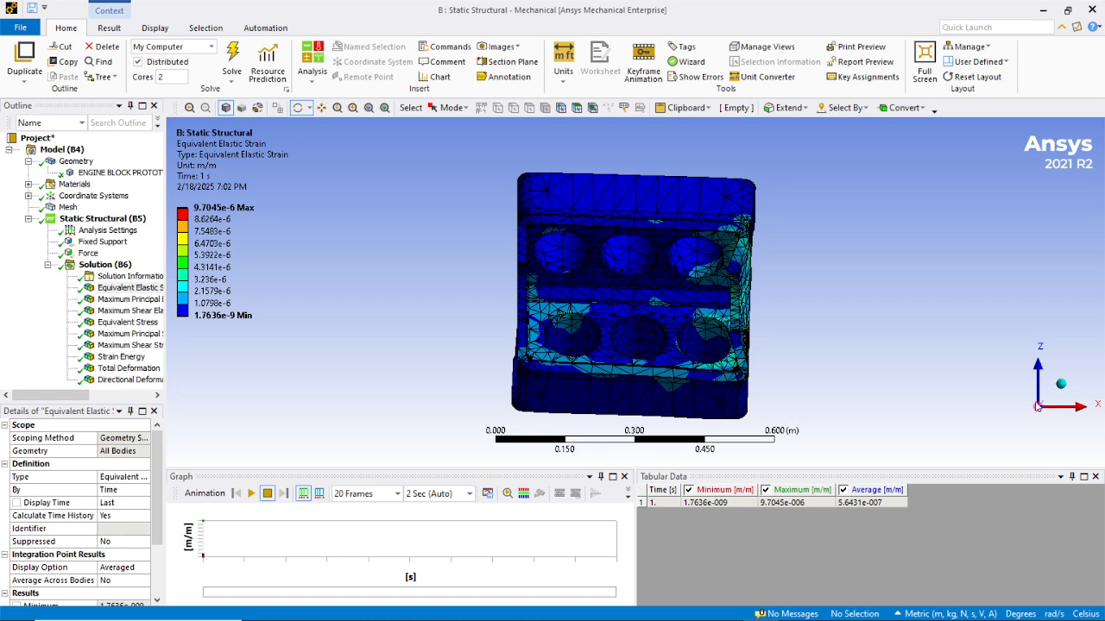
click(1060, 386)
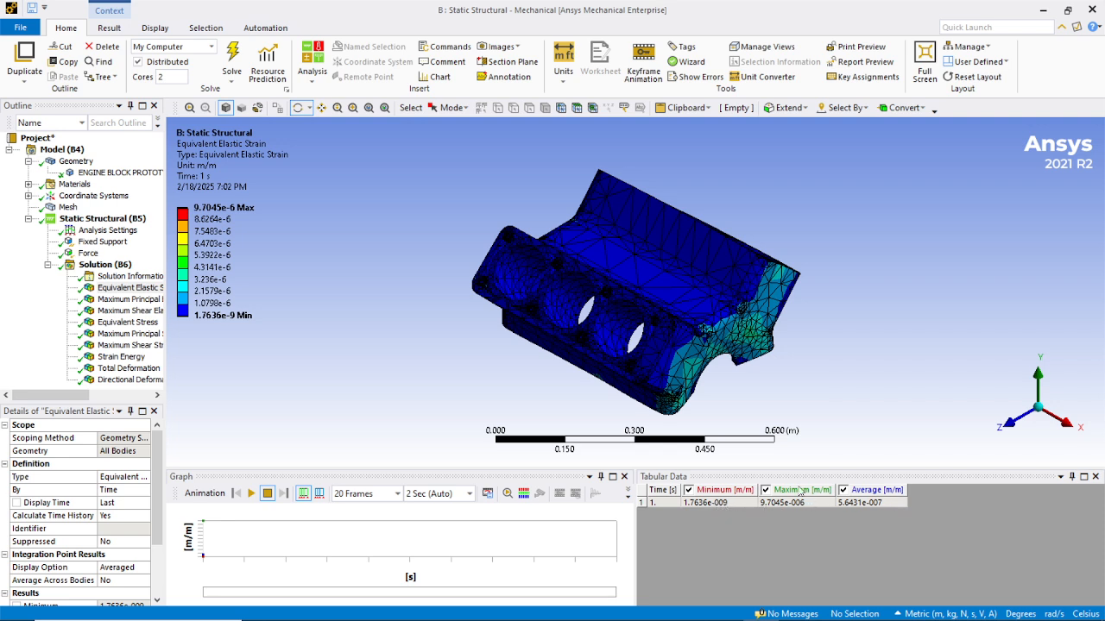
- Display the maximum principal elastic strain, maximum shear elastic strain and equivalent stress results one after another
click(112, 299)
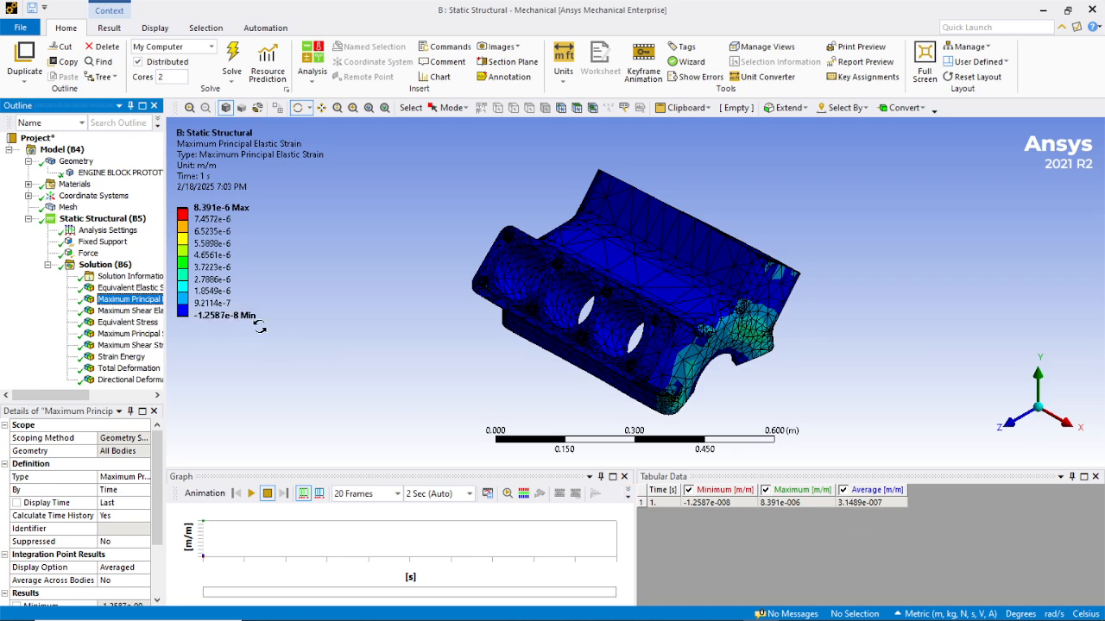
click(129, 312)
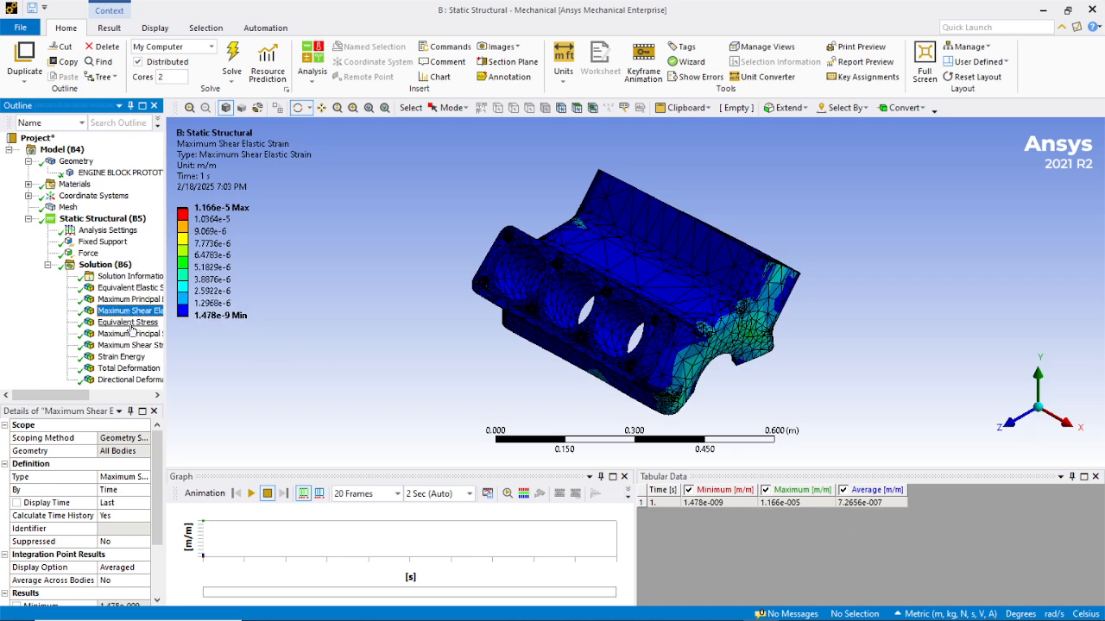
click(130, 325)
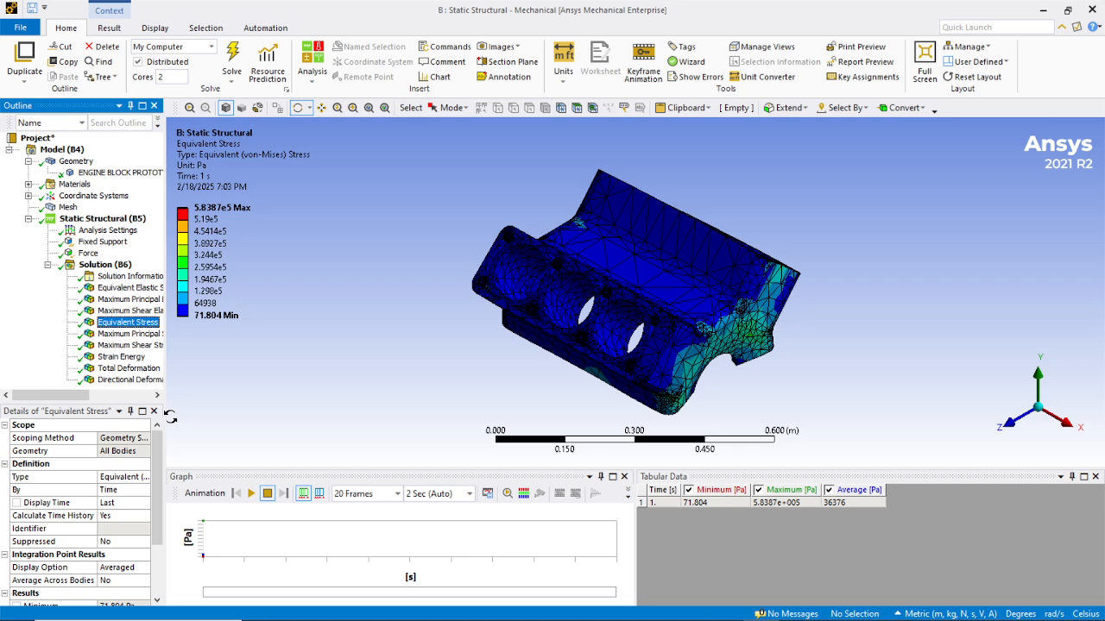
- Capture a screenshot of the whole window showing the equivalent elastic strain result and open the snip in Snip & Sketch
click(124, 289)
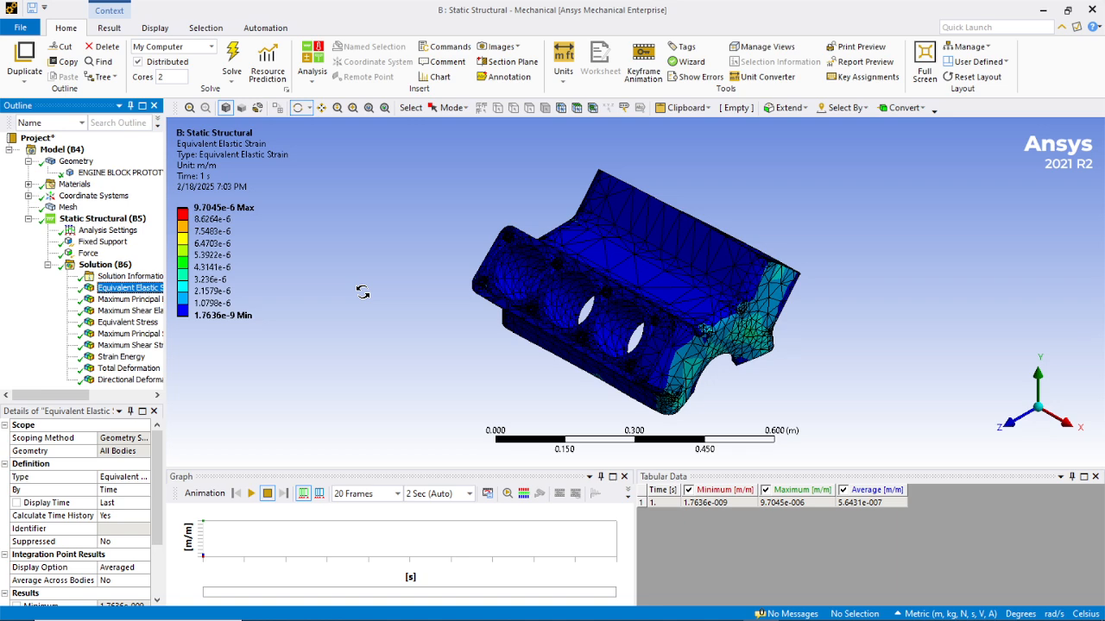
key(super+shift+s)
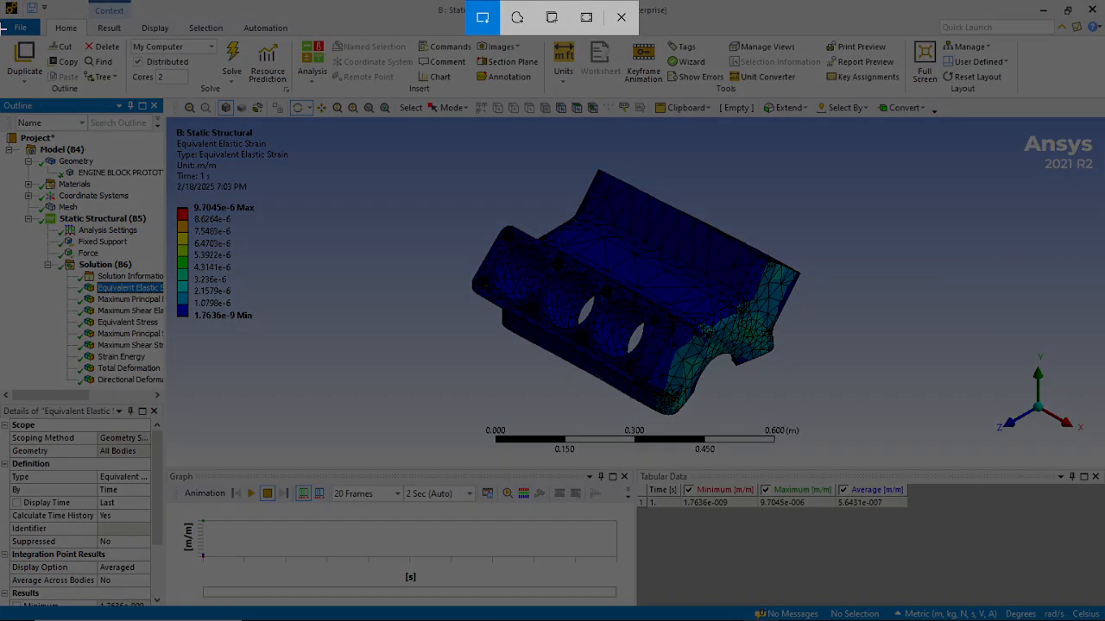
drag(2, 3, 1104, 616)
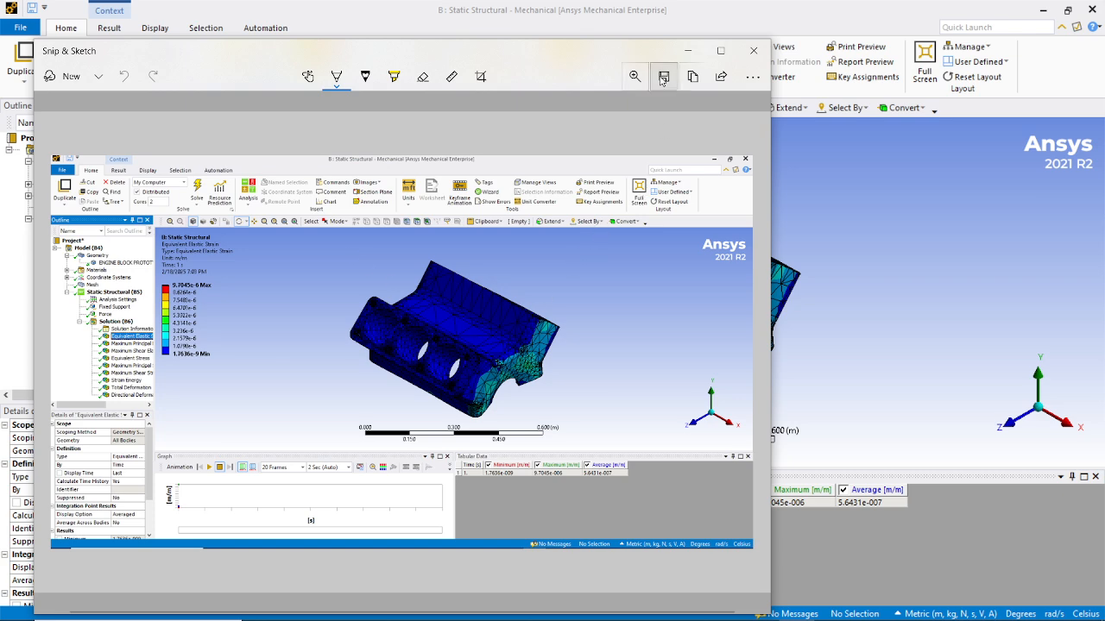
- Start saving the screenshot and create a Desktop folder named "scrsh ana" as its location
key(ctrl+s)
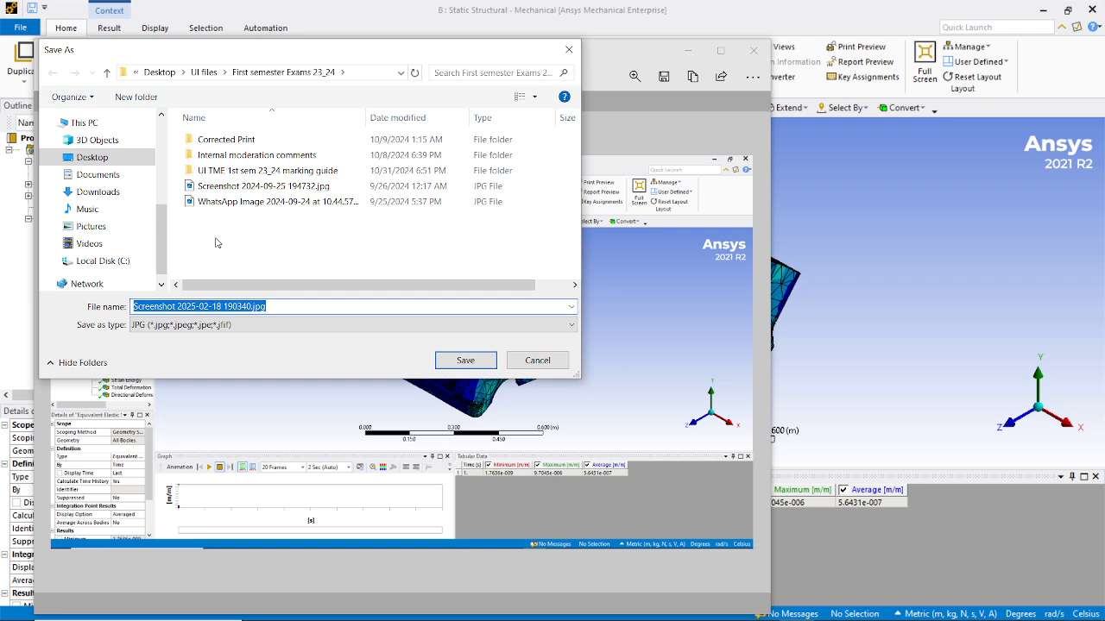
click(216, 243)
right_click(216, 242)
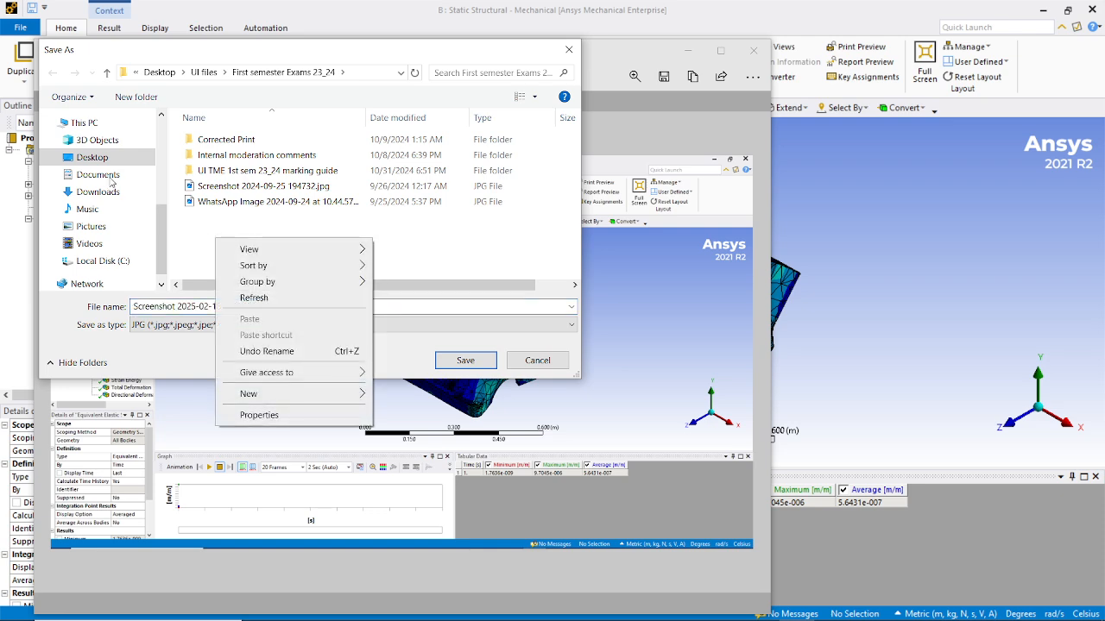
click(104, 162)
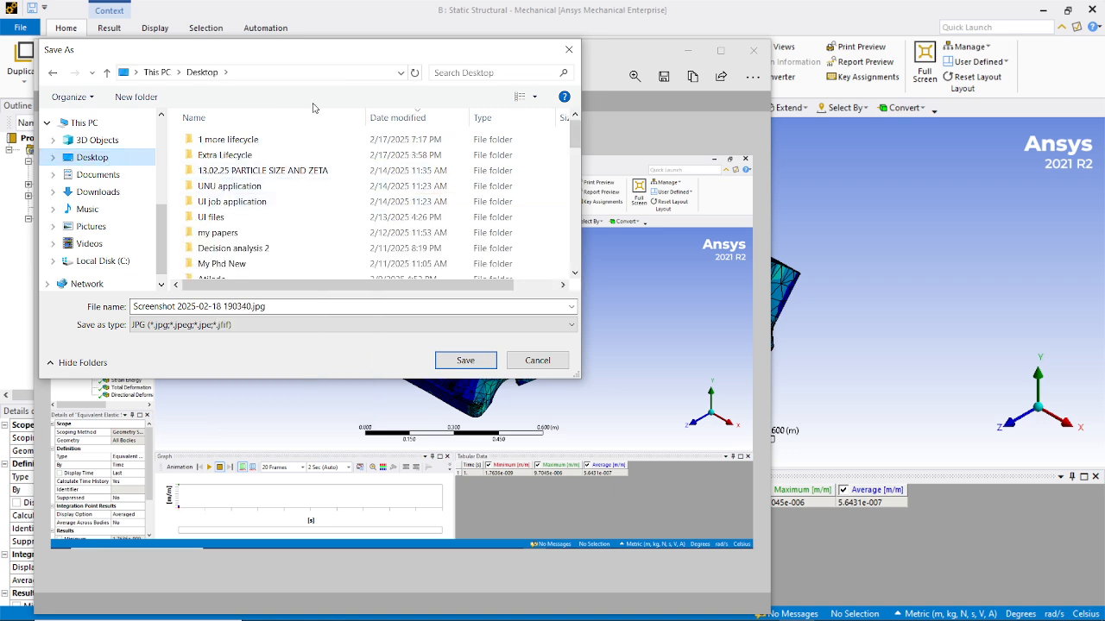
click(135, 98)
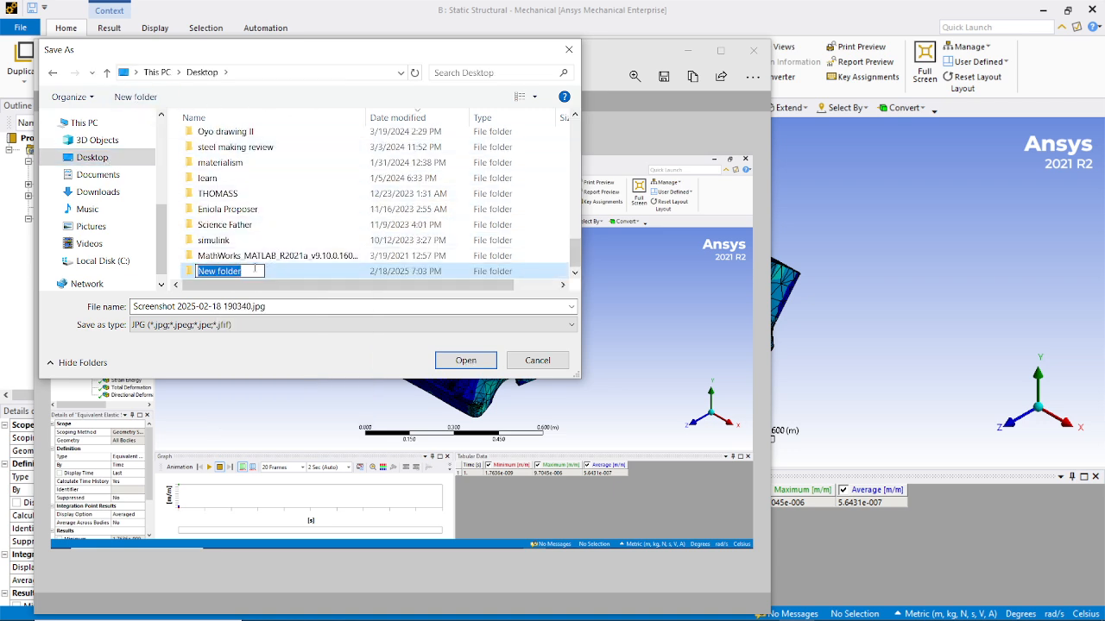
text(scr)
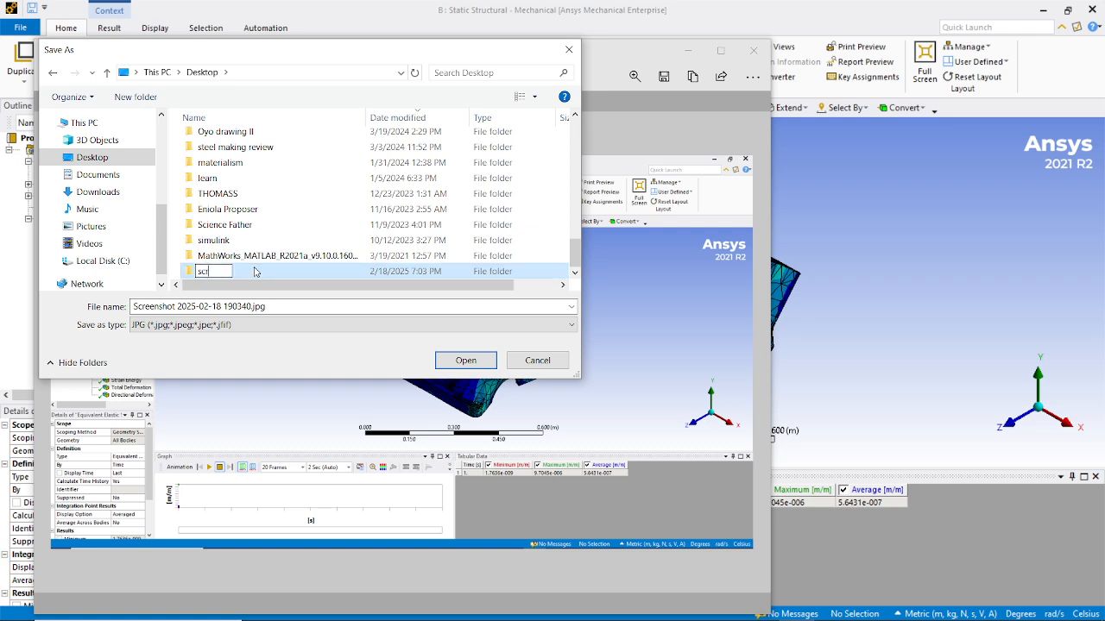
text(sh ana)
key(Return)
key(Return)
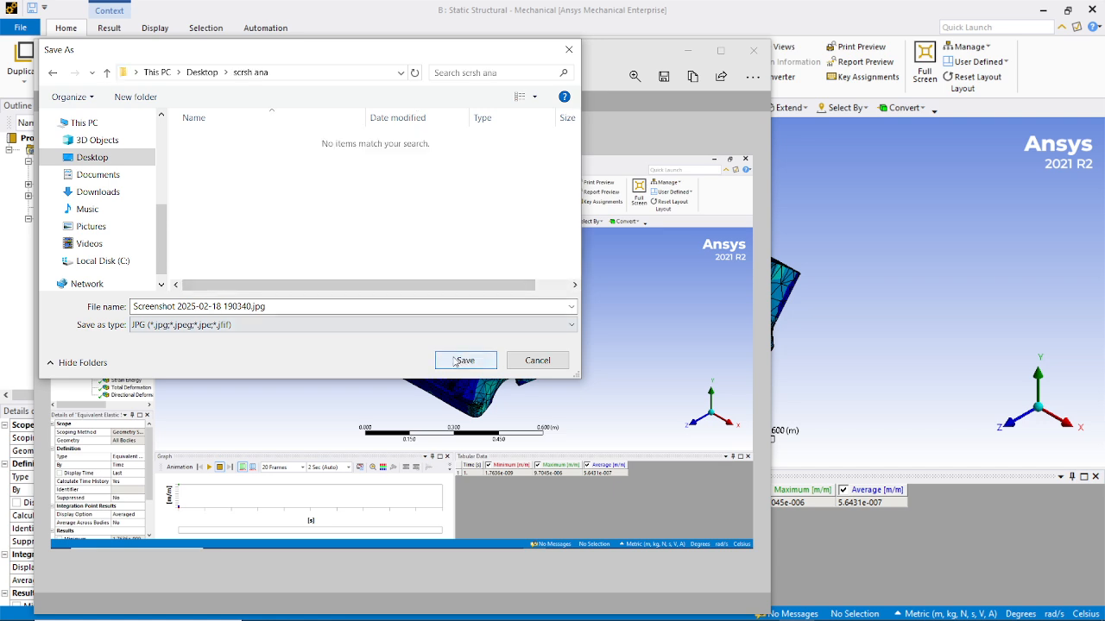
- Save the screenshot as the JPG file "a356 eq elastic strain" and close Snip & Sketch
click(287, 307)
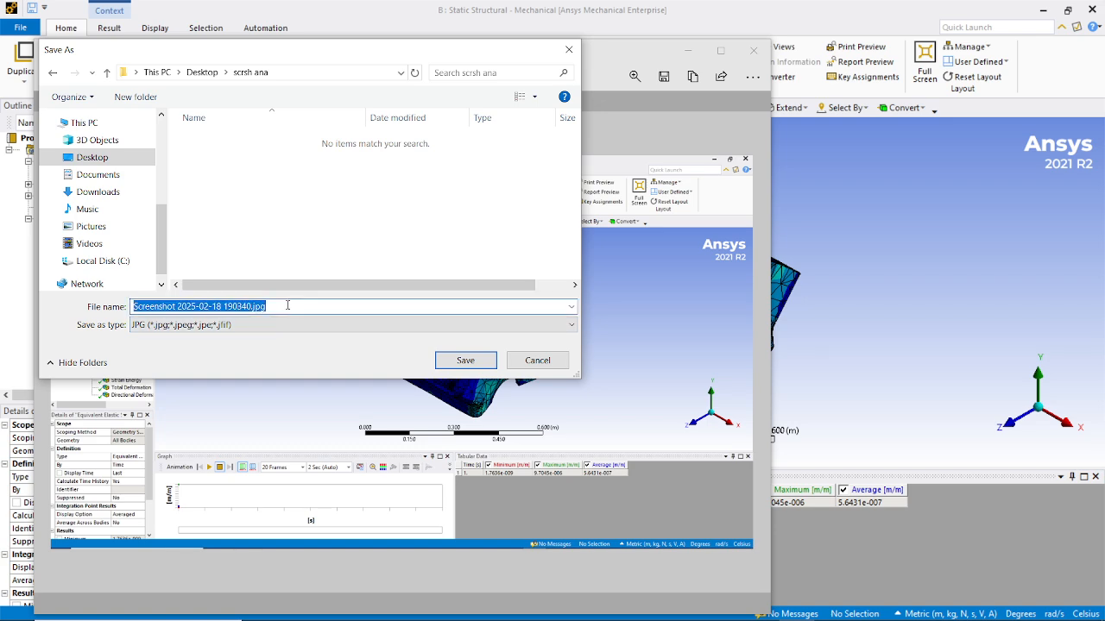
text(a356)
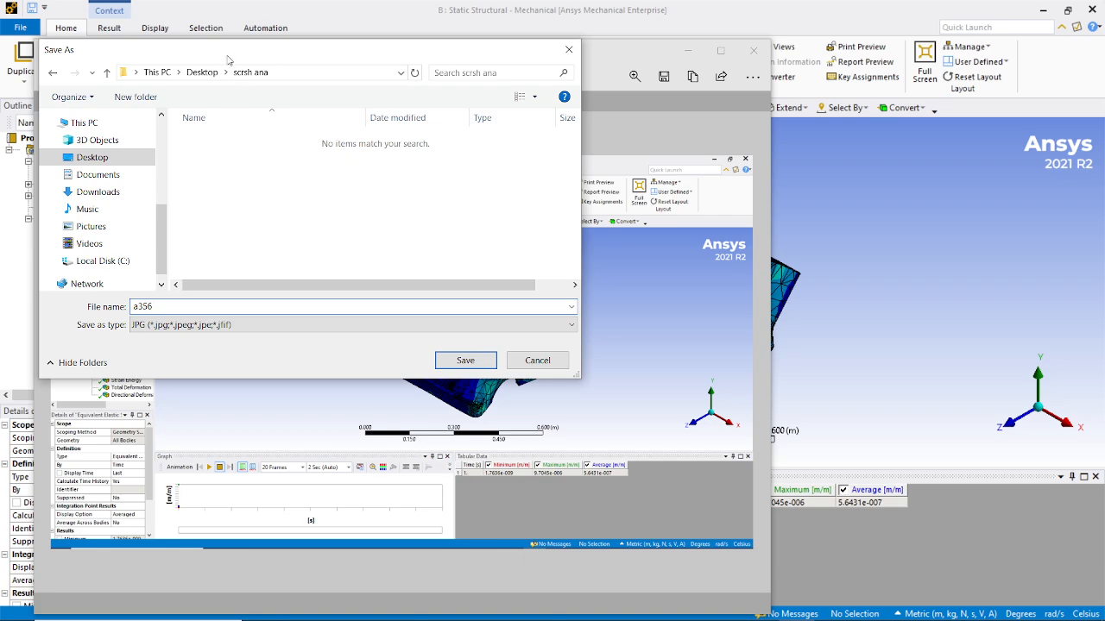
mouse_move(227, 56)
mouse_down()
mouse_move(445, 254)
mouse_move(436, 368)
mouse_move(603, 371)
mouse_move(371, 164)
mouse_up()
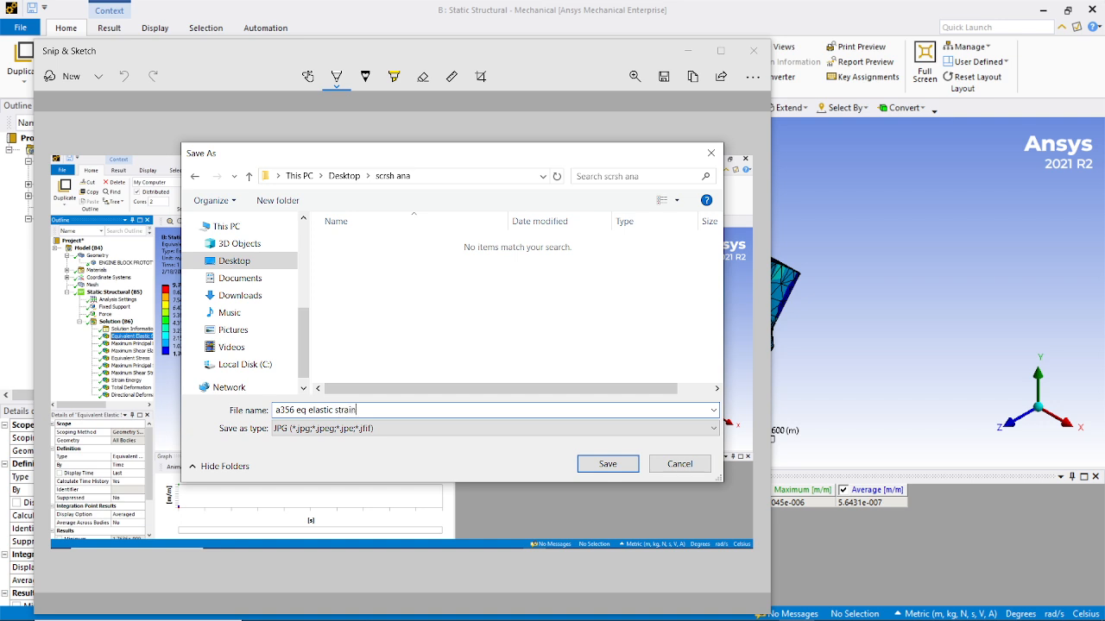
click(605, 465)
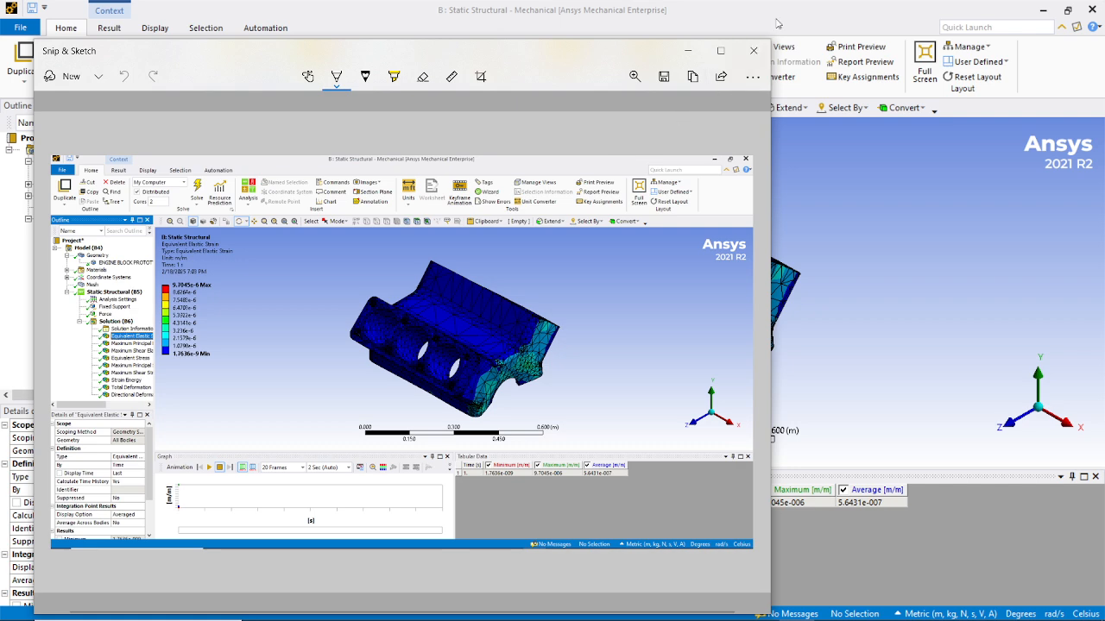
click(753, 50)
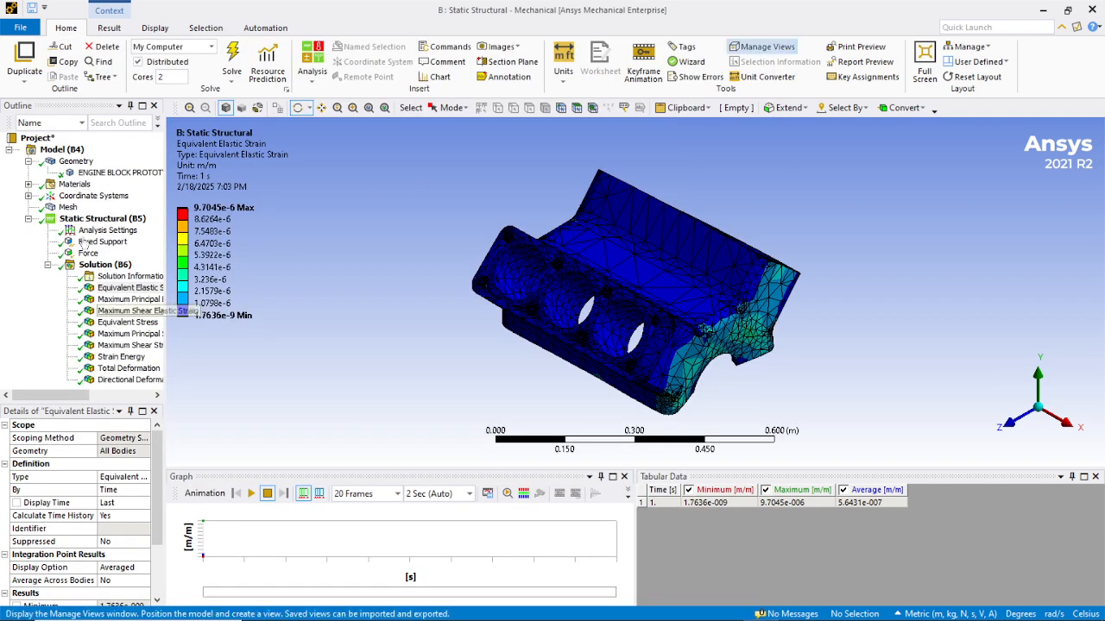
- Review each remaining result from maximum principal elastic strain through the stresses and strain energy to total and directional deformation
click(128, 298)
click(125, 311)
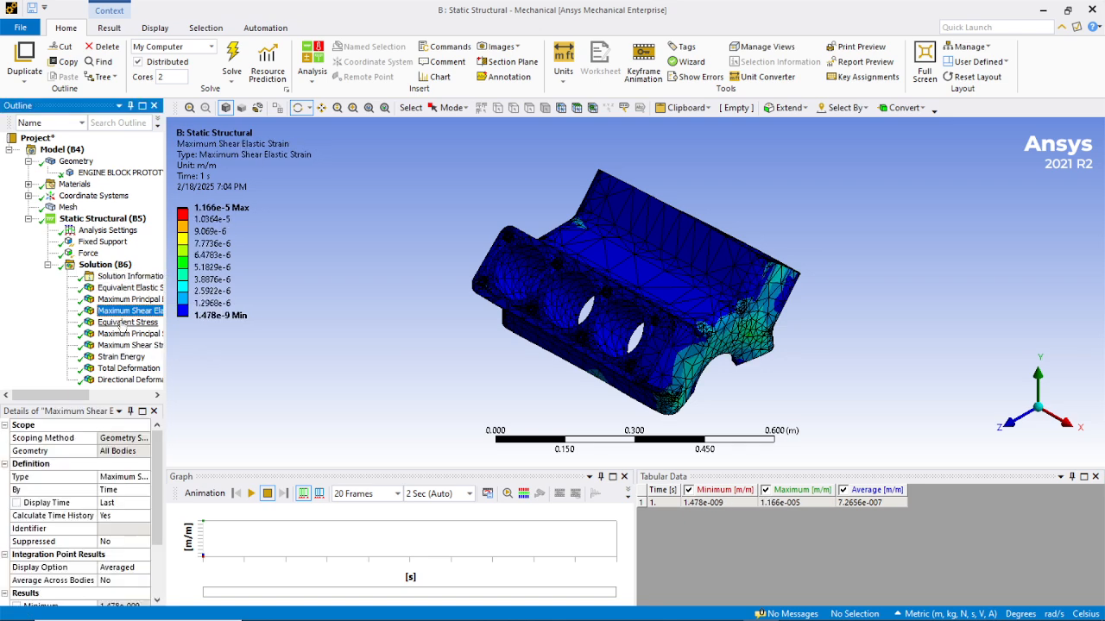
click(126, 322)
click(125, 333)
click(120, 345)
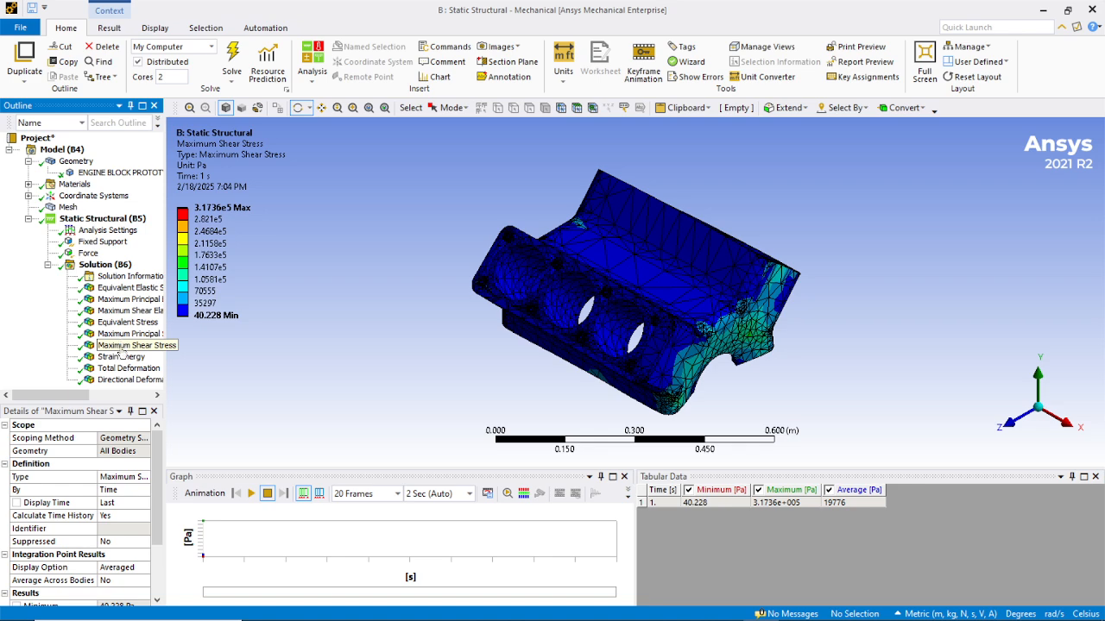
click(122, 356)
click(124, 368)
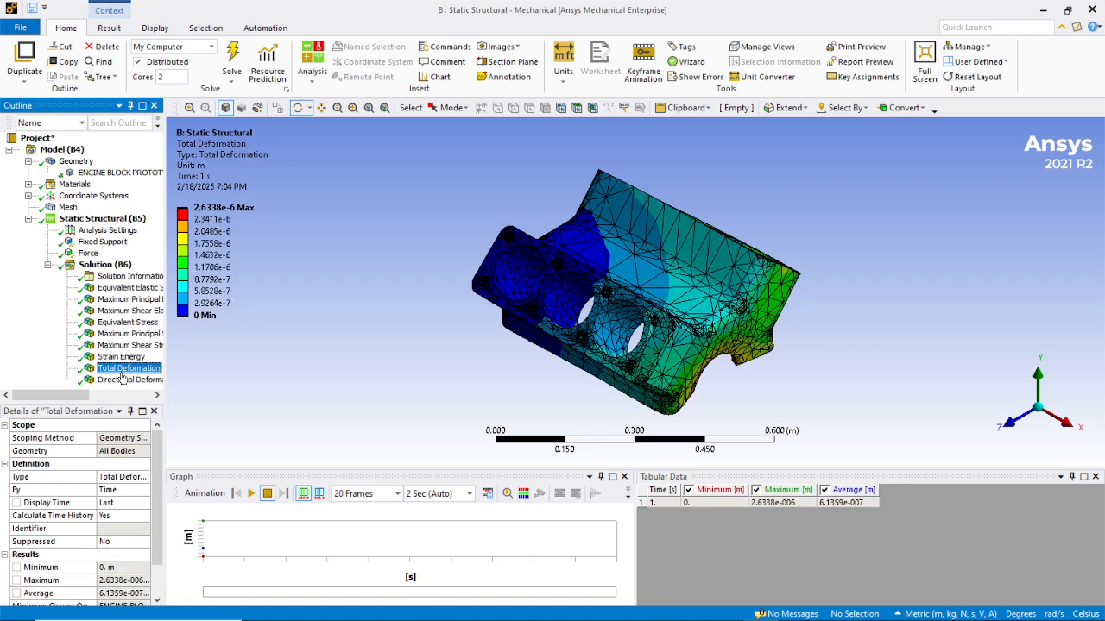
click(123, 379)
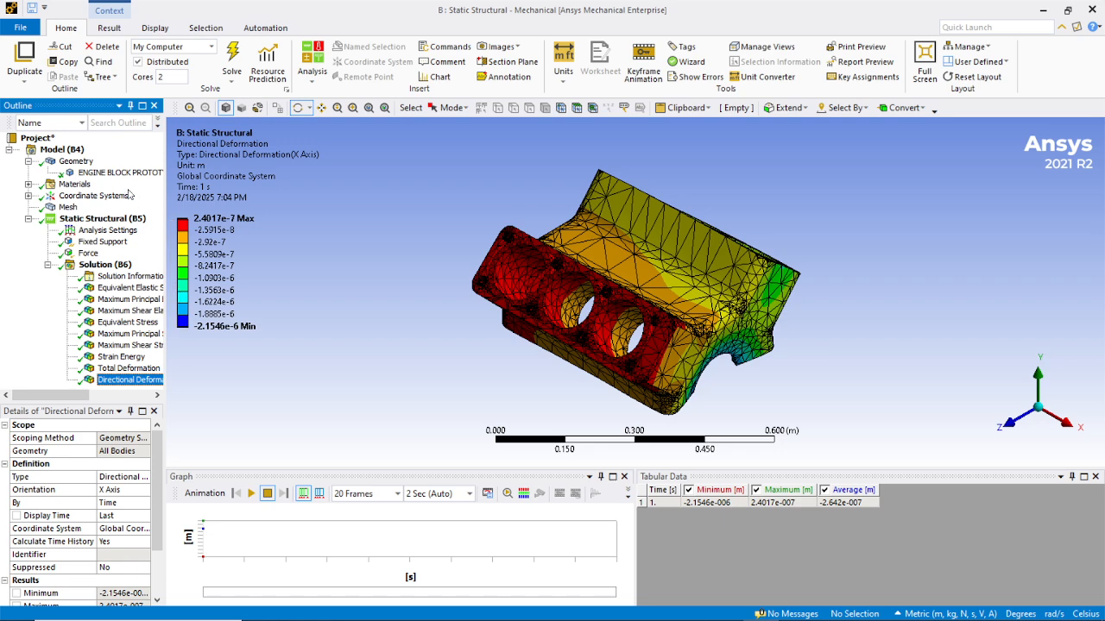
- Examine the details of the imported geometry, including its volume and mass properties
click(76, 162)
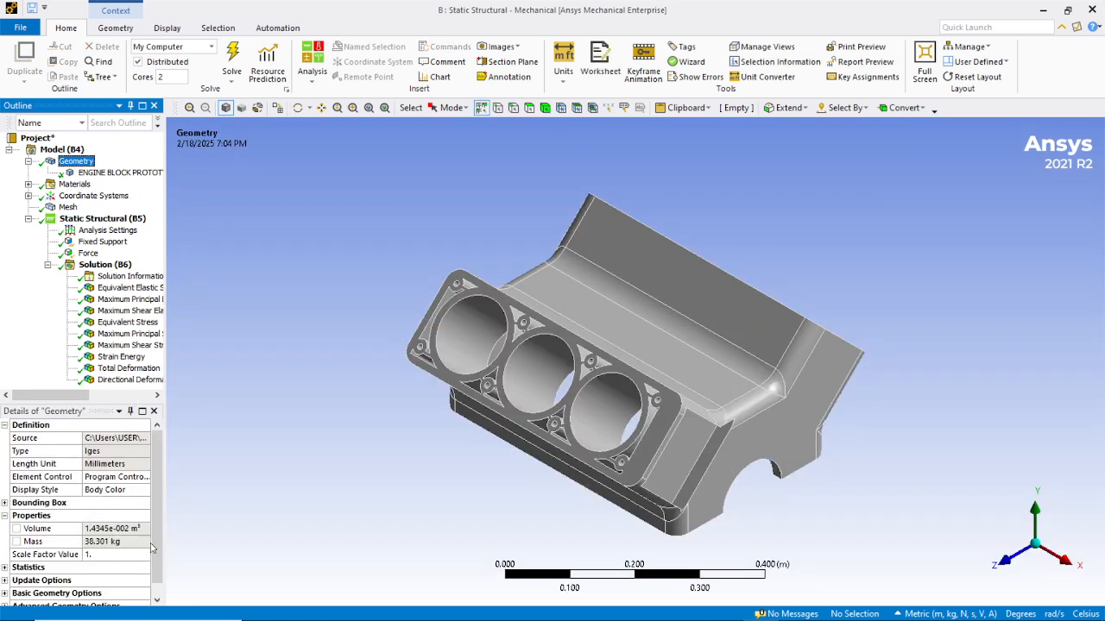
drag(157, 552, 162, 582)
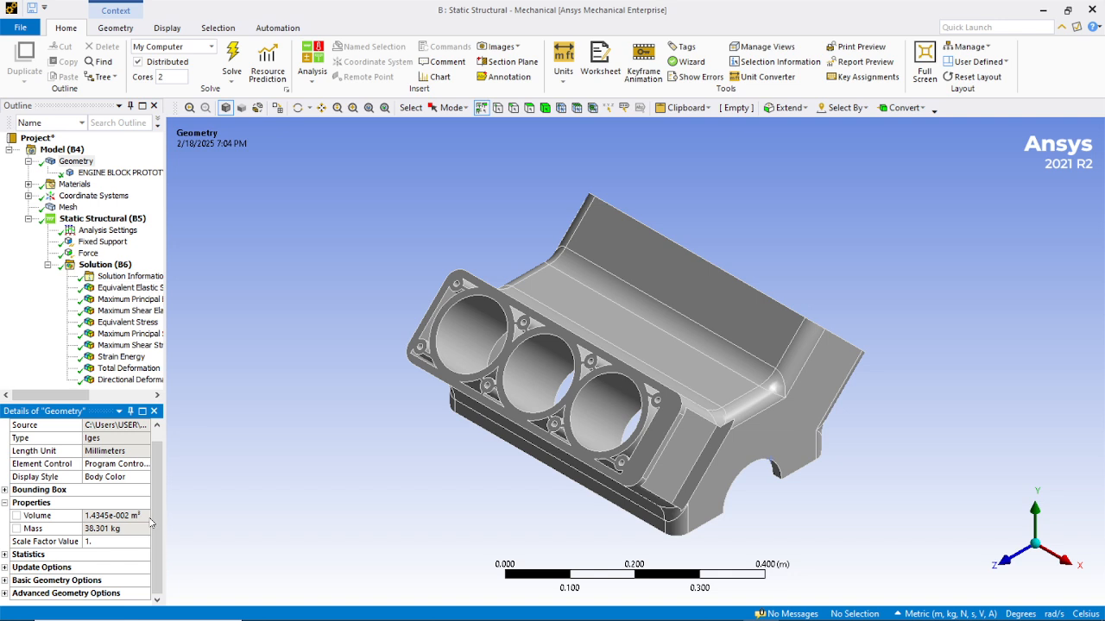
scroll(156, 505, up, 1)
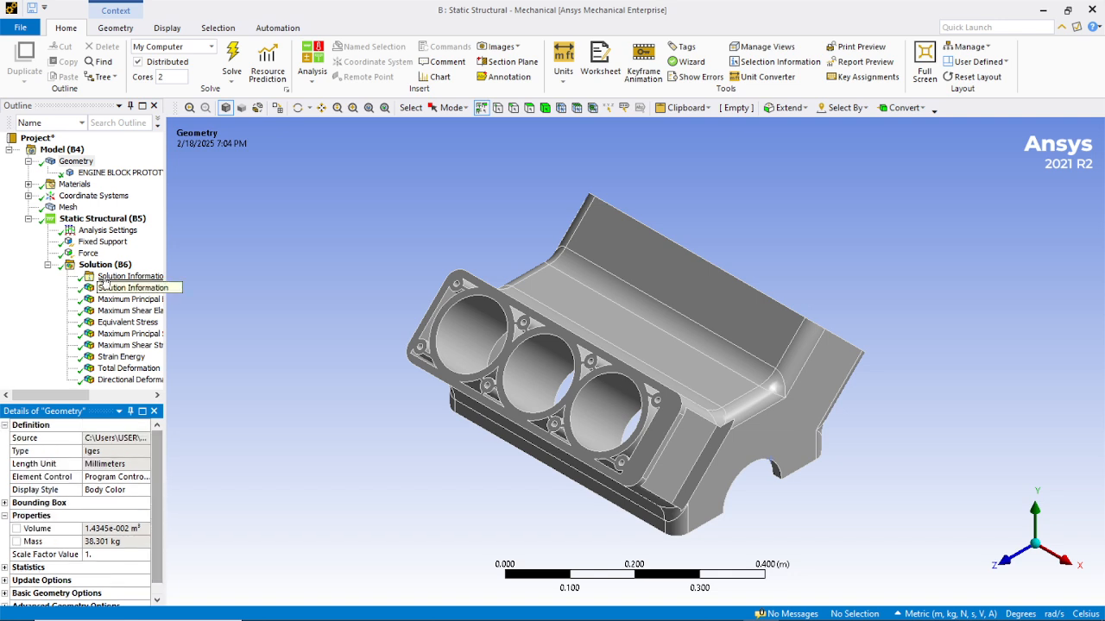
click(76, 161)
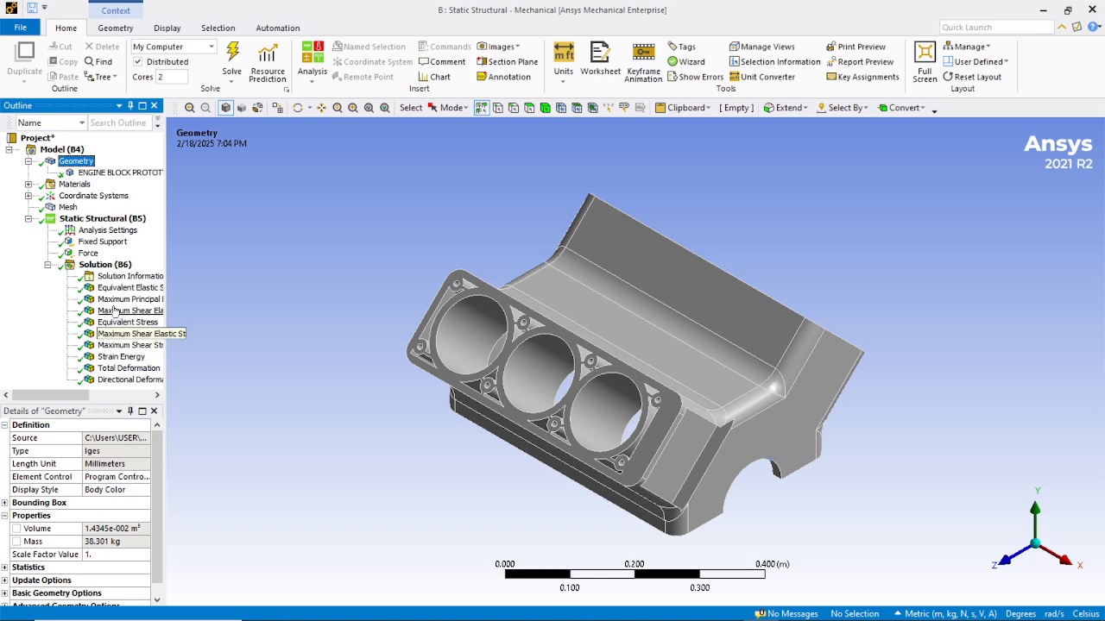
drag(159, 459, 157, 497)
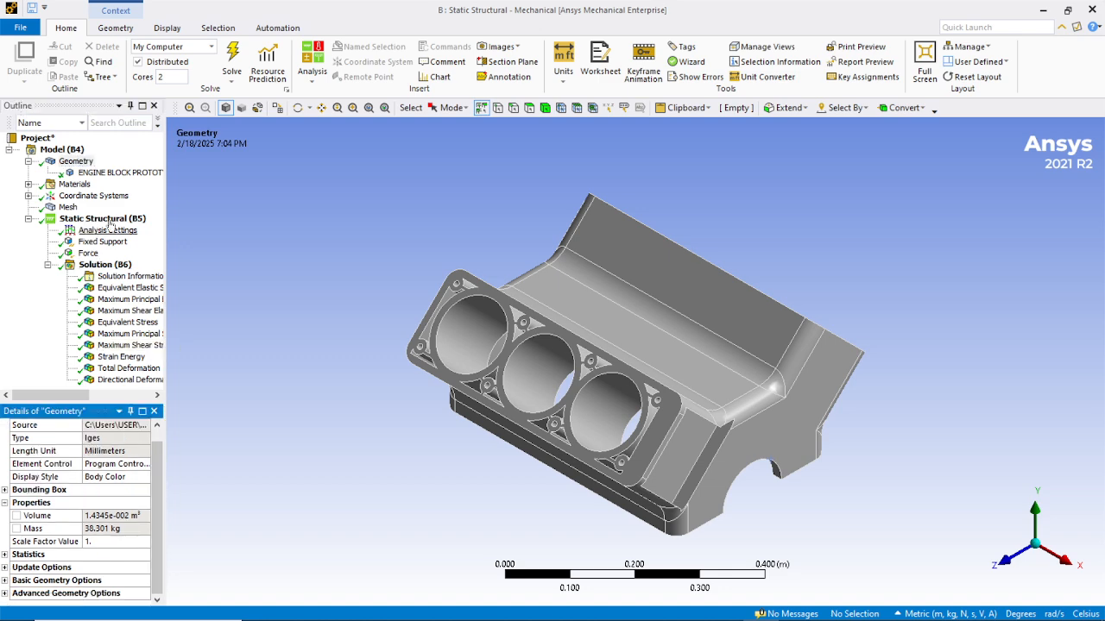
- Assign A356/1%DPSA as the material of the engine block part and solve the analysis again
click(114, 174)
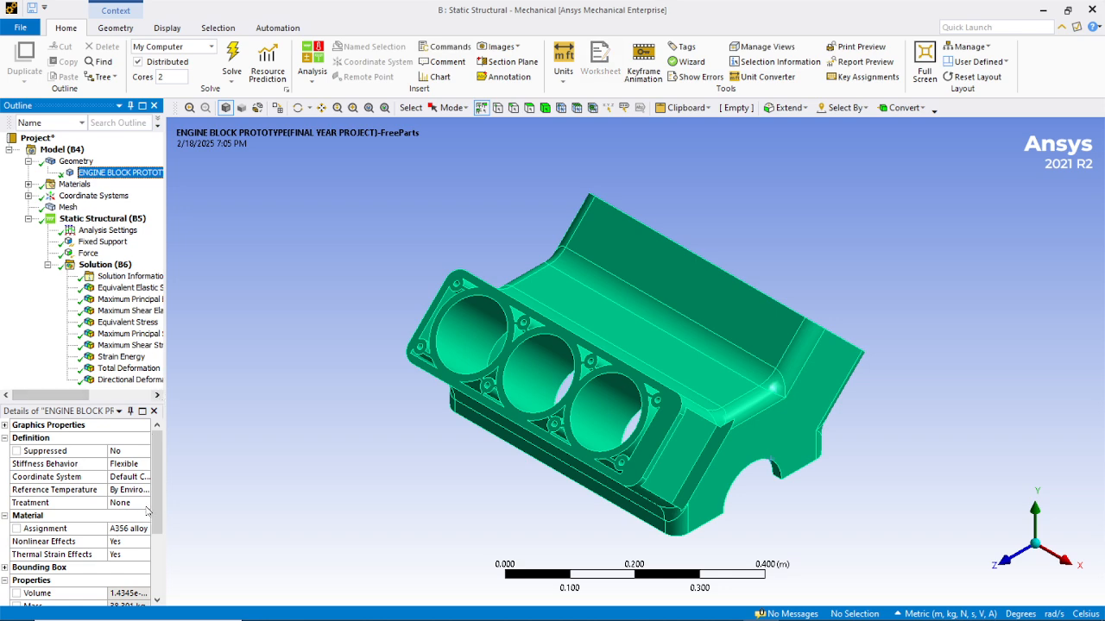
click(124, 532)
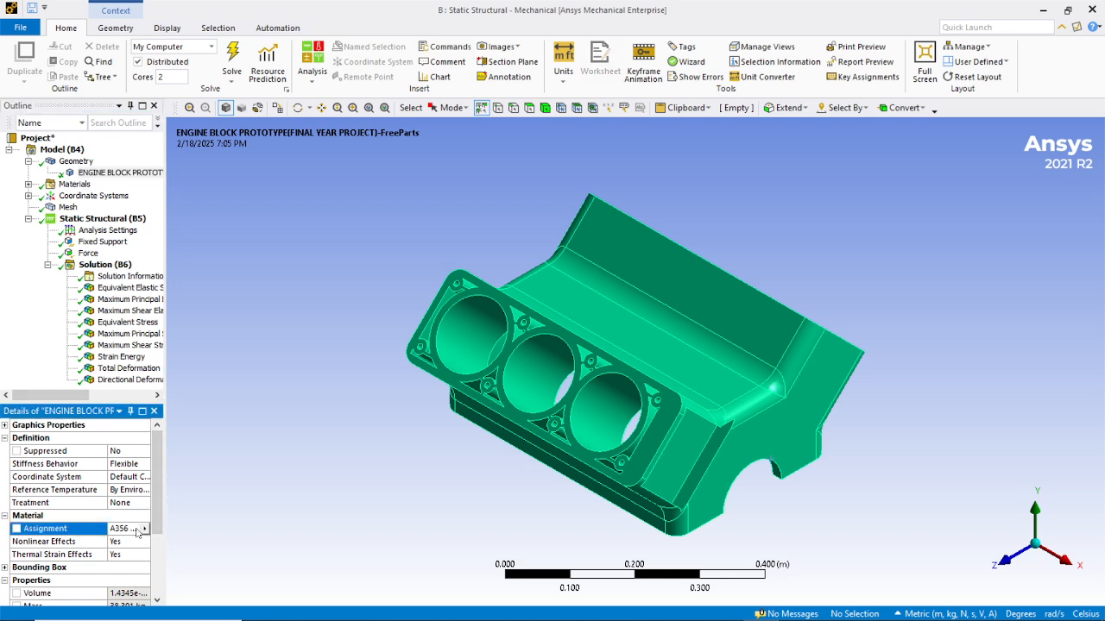
click(144, 528)
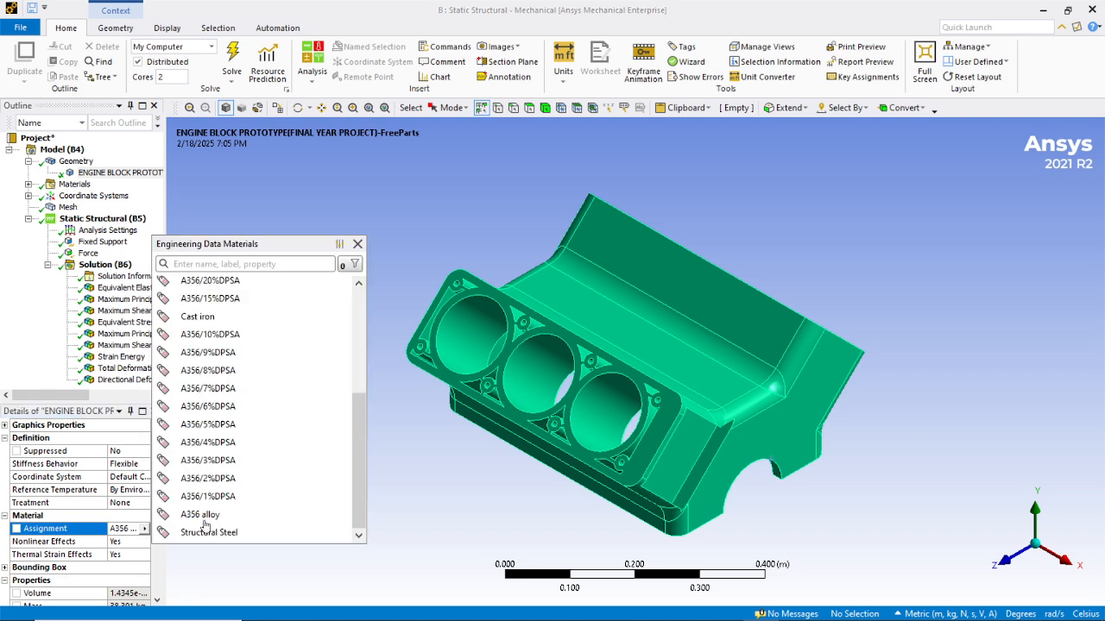
click(248, 499)
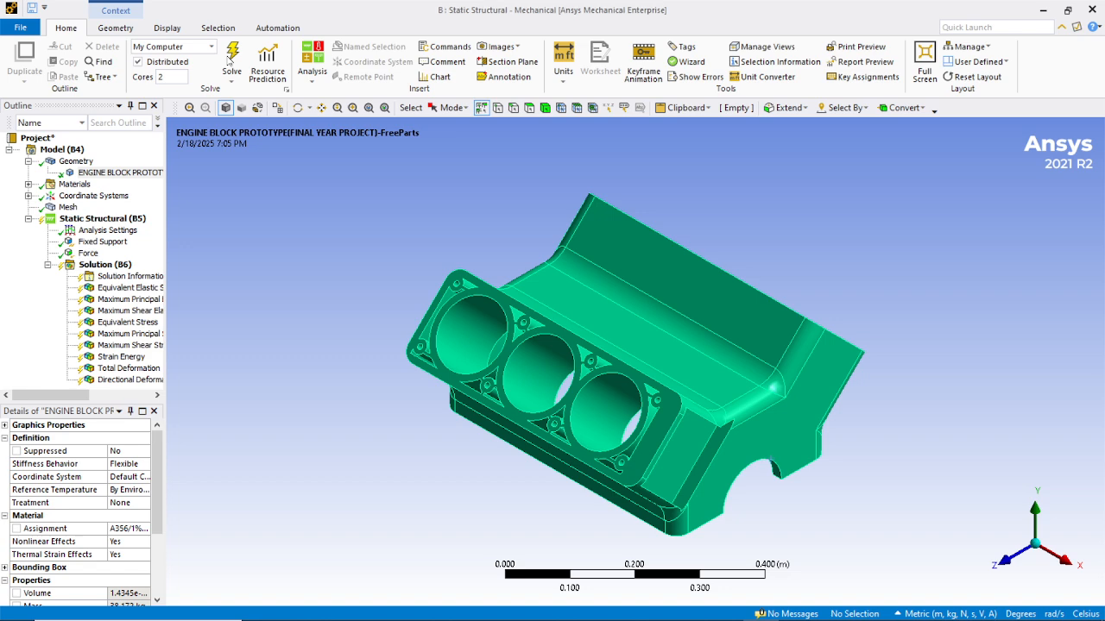
click(230, 58)
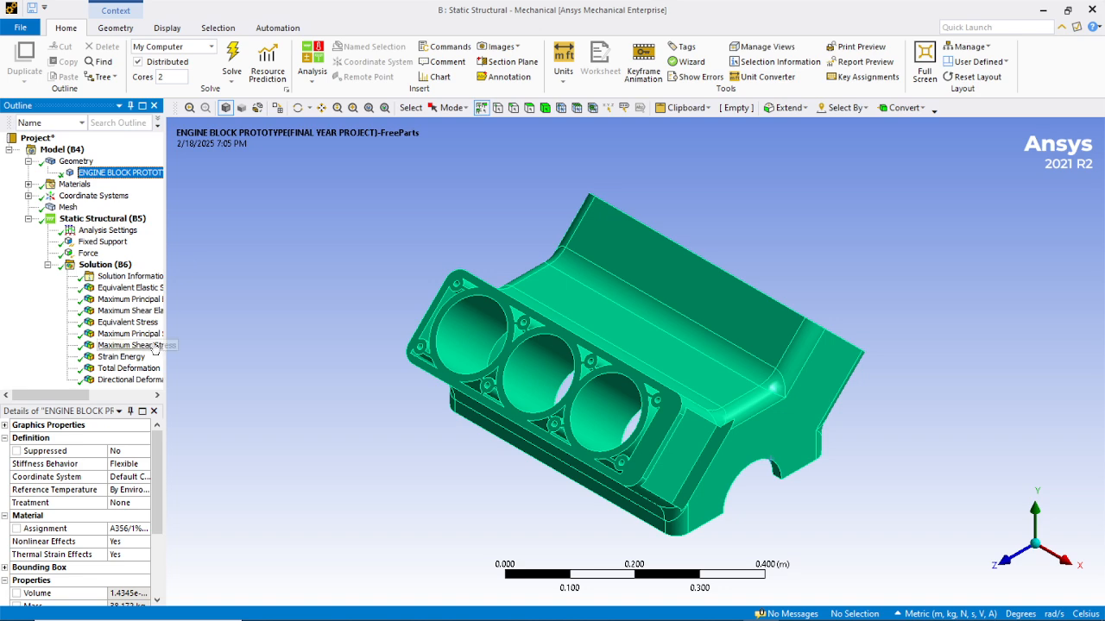
- Capture the whole window with the equivalent elastic strain result for A356/1%DPSA and open the snip in Snip & Sketch
click(125, 292)
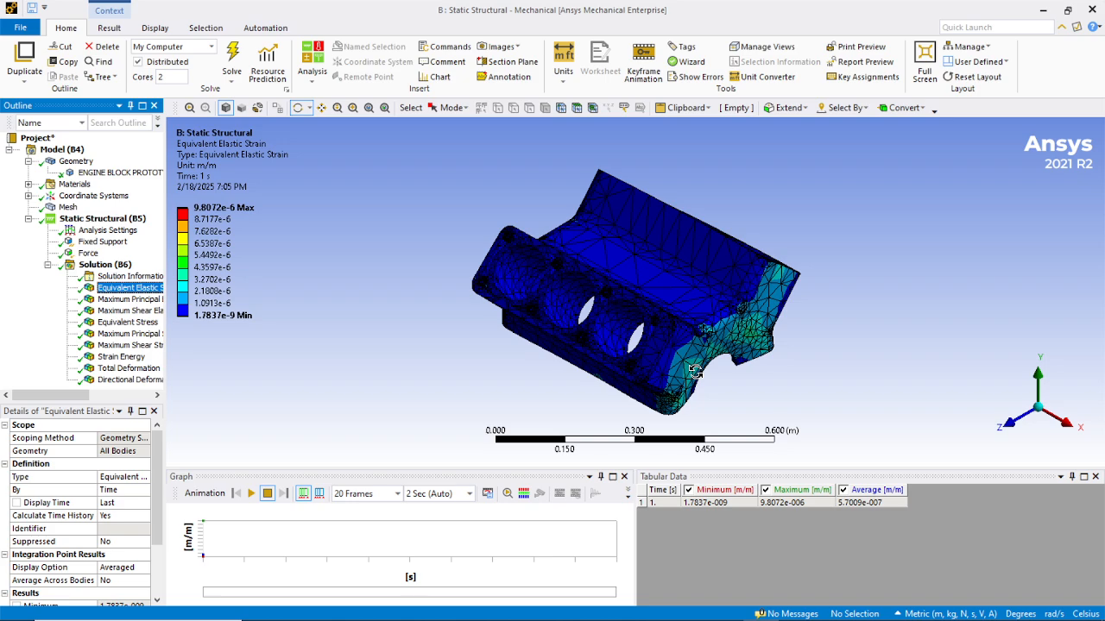
key(super+shift+s)
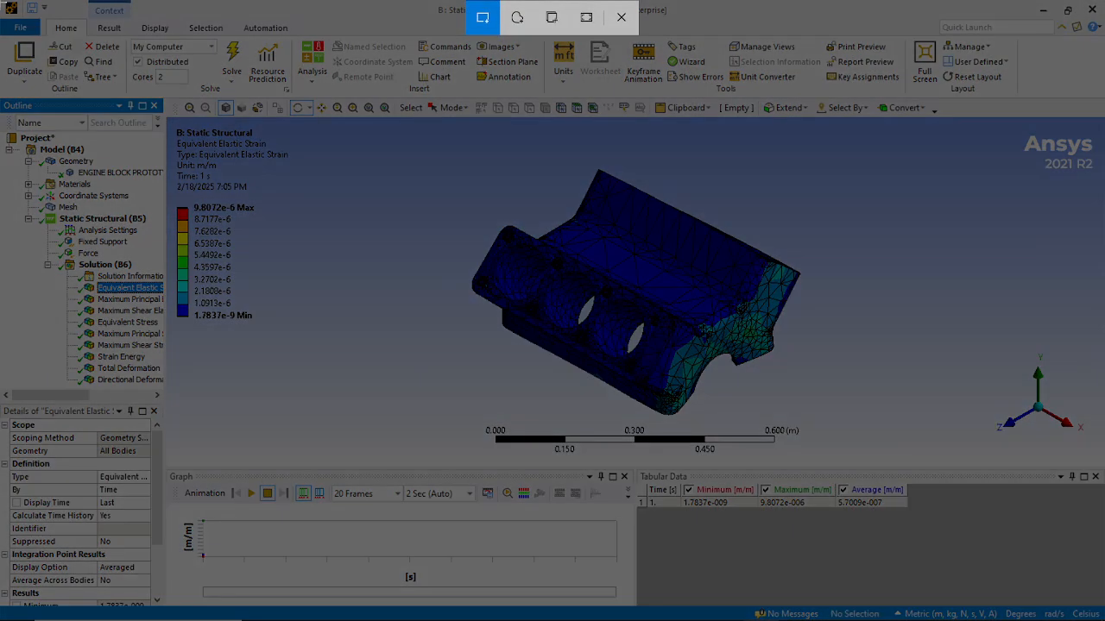
drag(5, 2, 1103, 613)
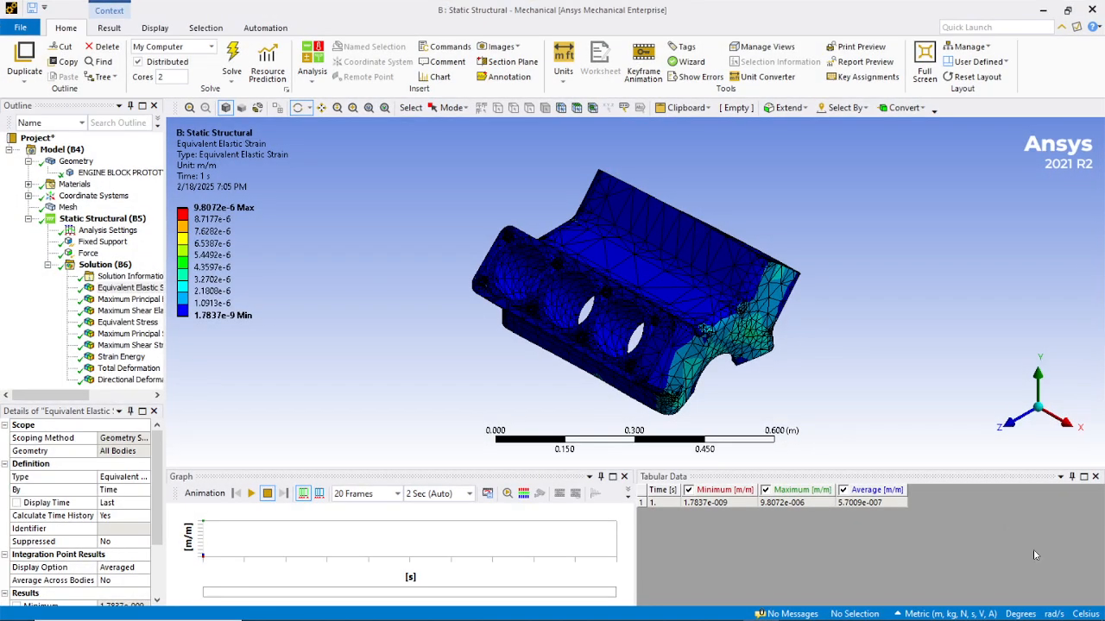
click(974, 521)
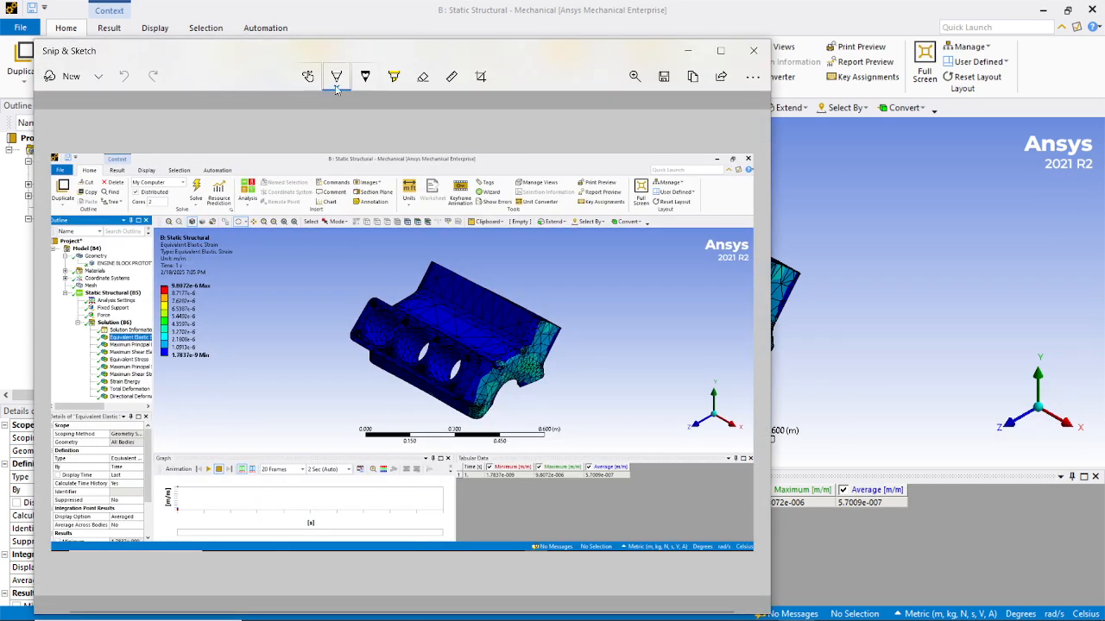
- Save the snip in the scrsh ana folder as "1% eq elastic" and close Snip & Sketch
click(666, 78)
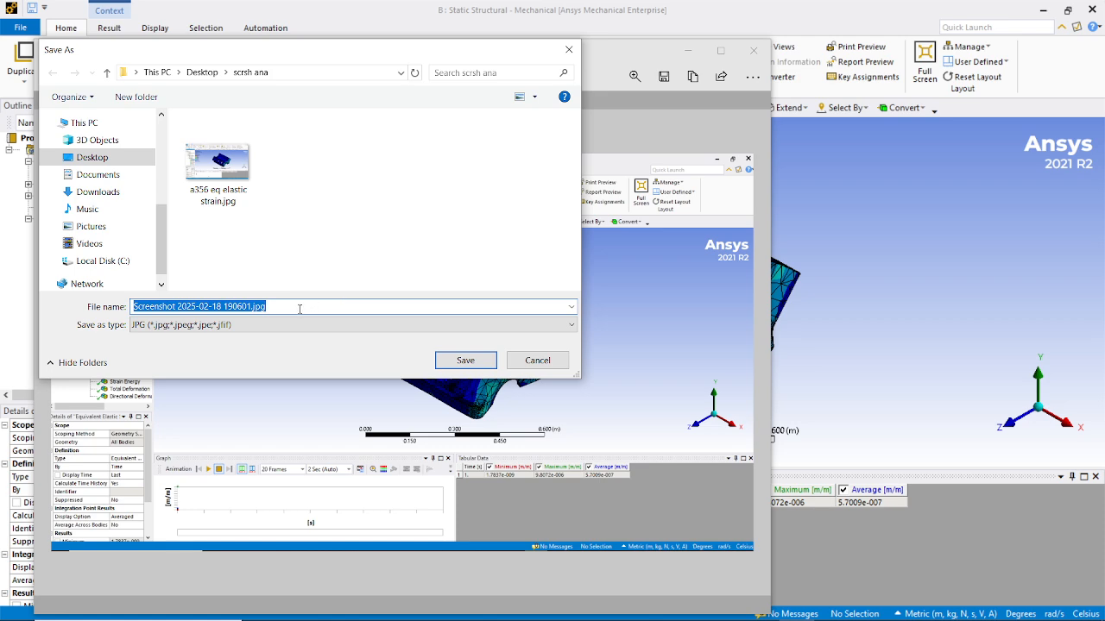
key(BackSpace)
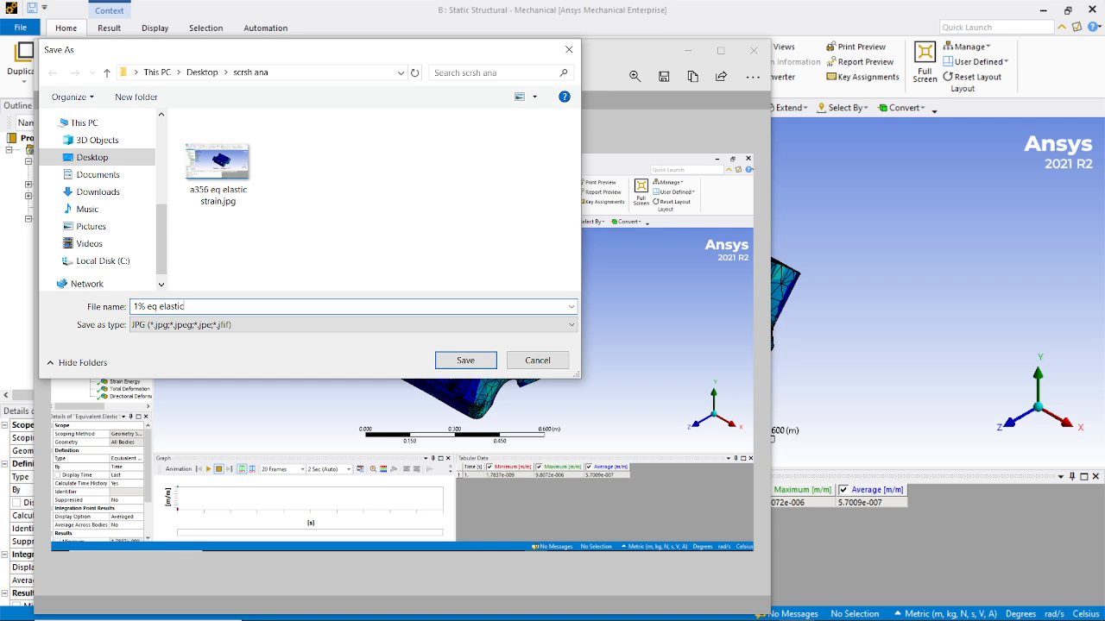
click(455, 360)
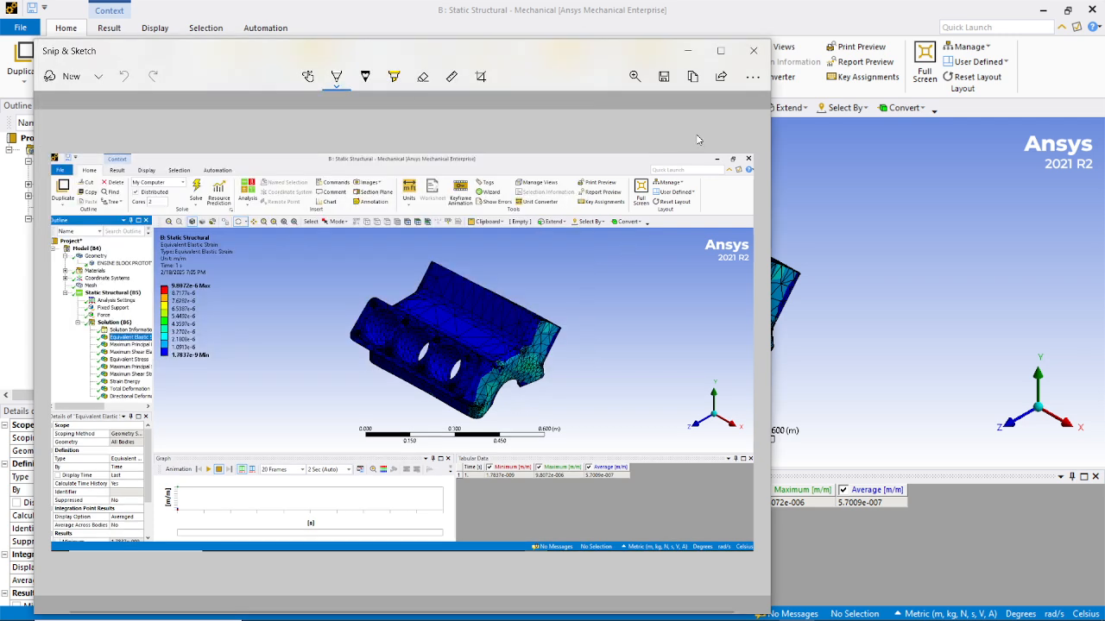
click(753, 50)
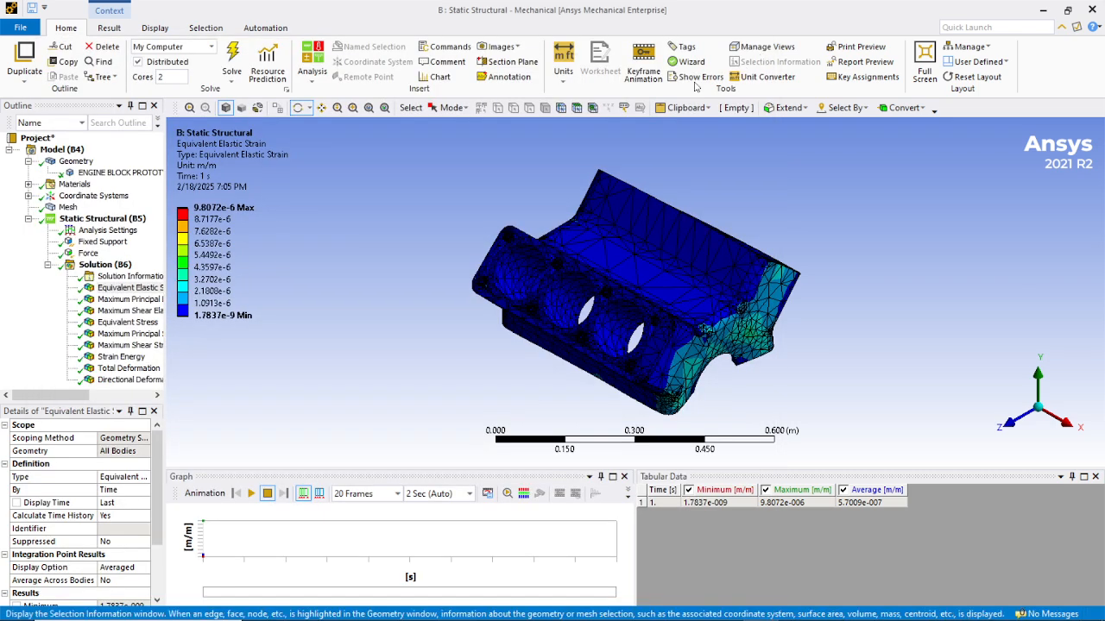
- Assign A356/2%DPSA as the material of the engine block part and solve the analysis
click(123, 174)
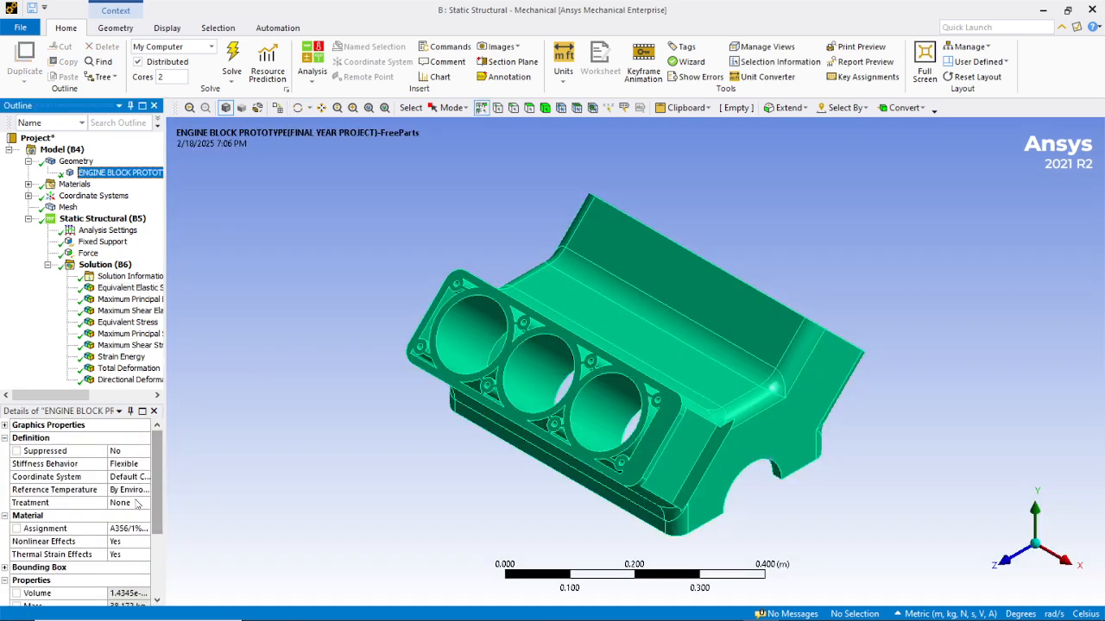
click(134, 530)
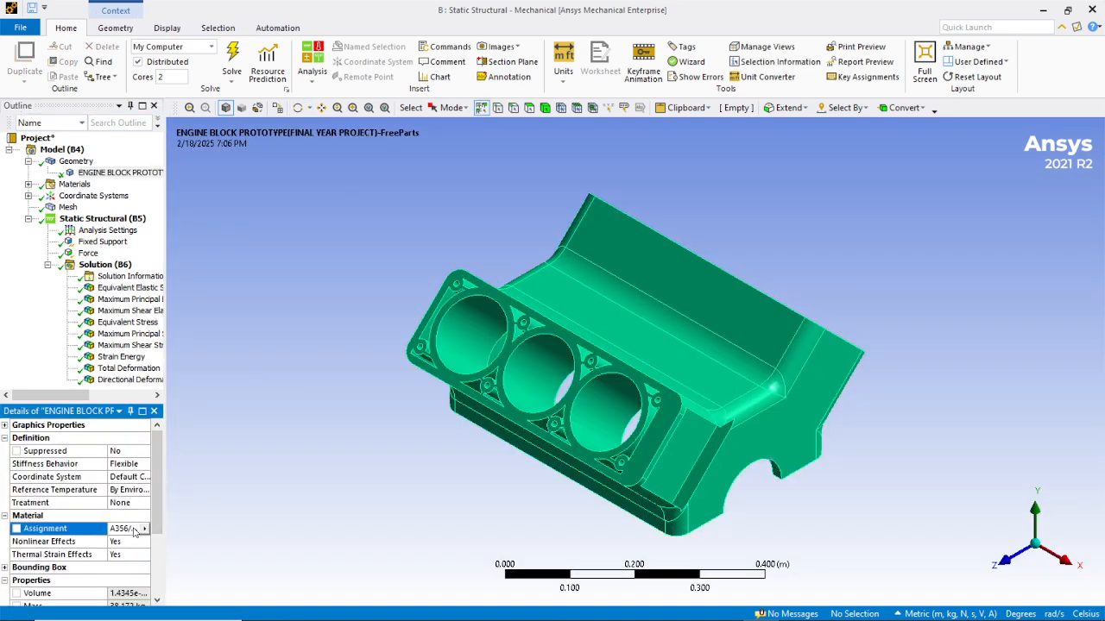
click(144, 529)
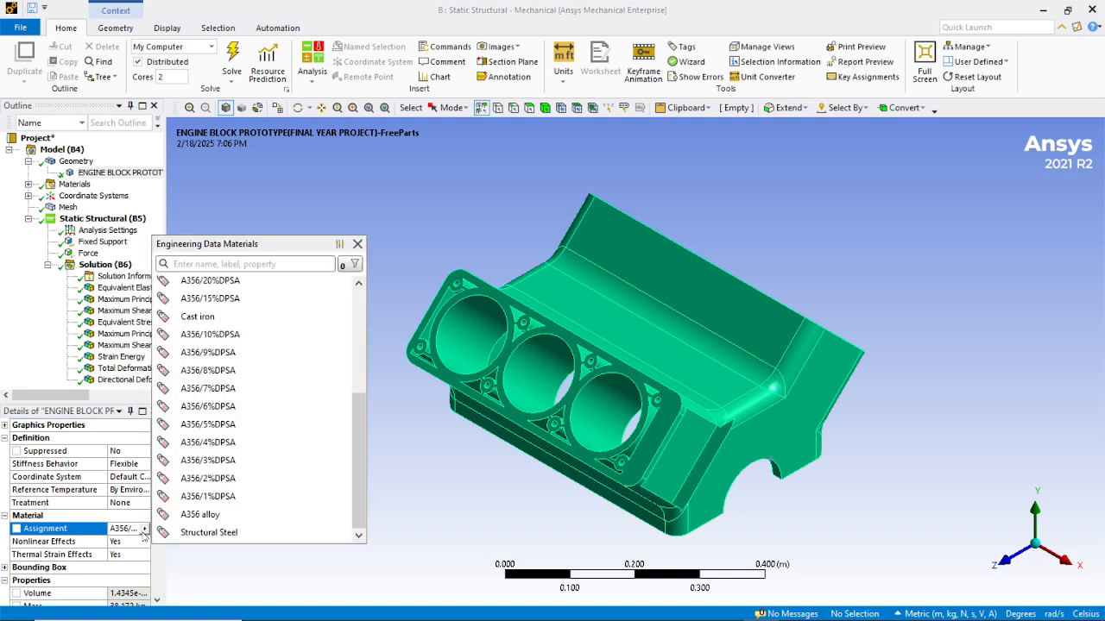
click(245, 480)
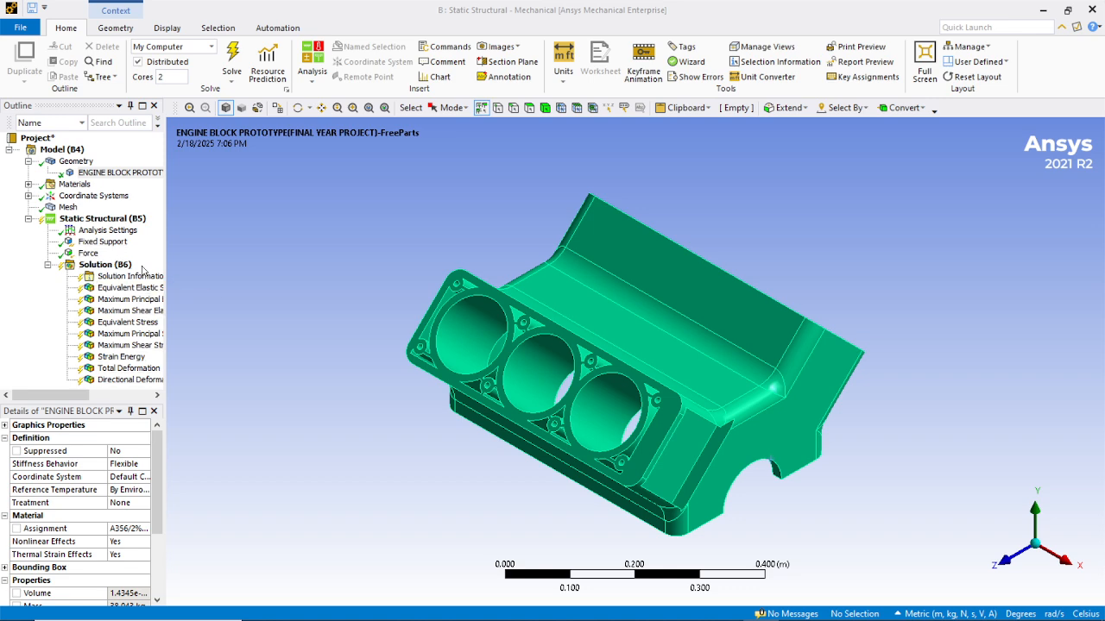
click(240, 60)
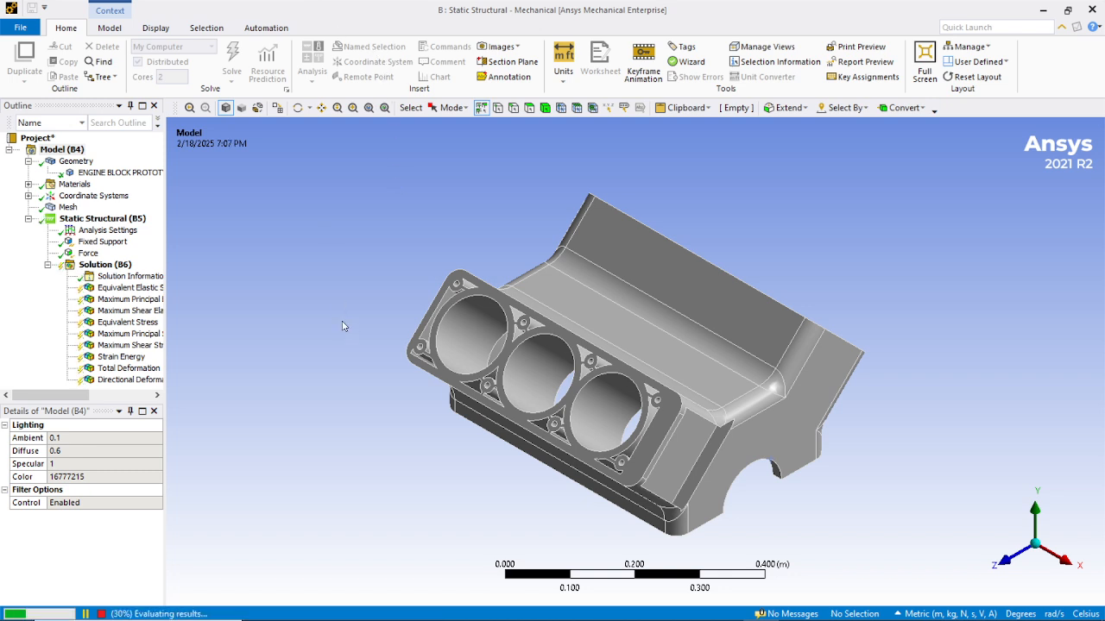
- Review the equivalent, maximum principal and maximum shear elastic strain results for A356/2%DPSA
click(129, 288)
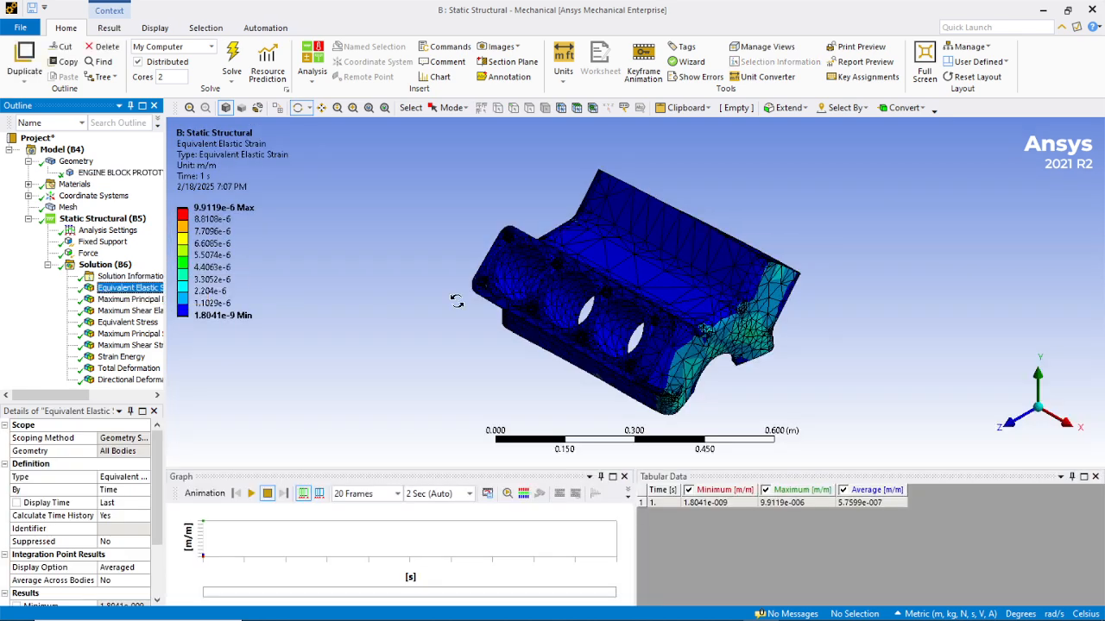
click(124, 300)
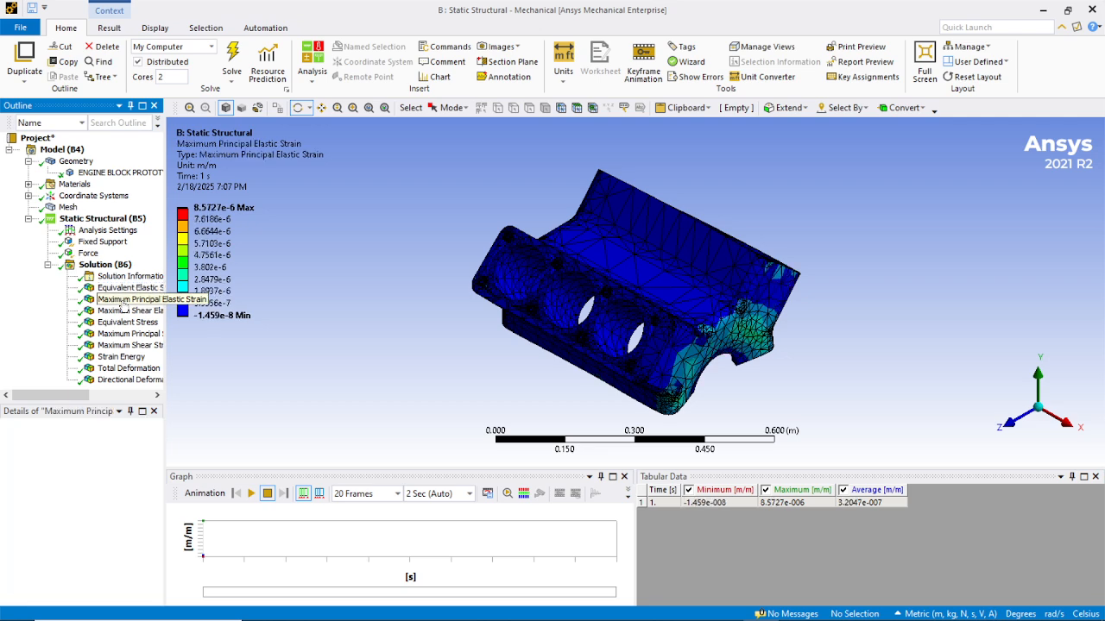
click(124, 311)
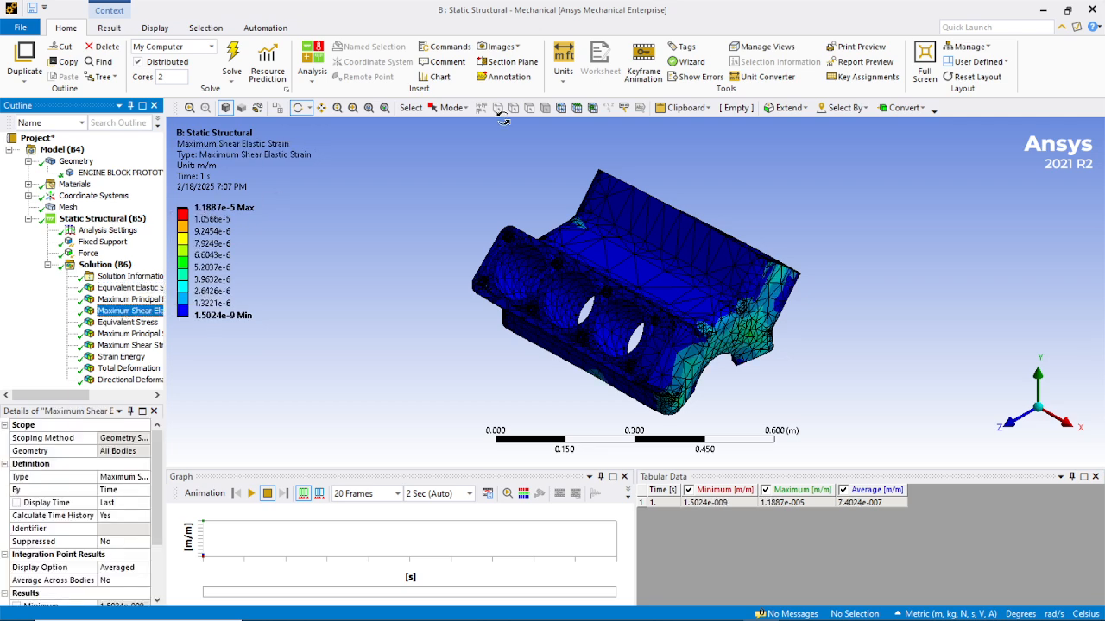
- Switch to Workbench and add a third Static Structural system beside system B in the project schematic
click(1041, 13)
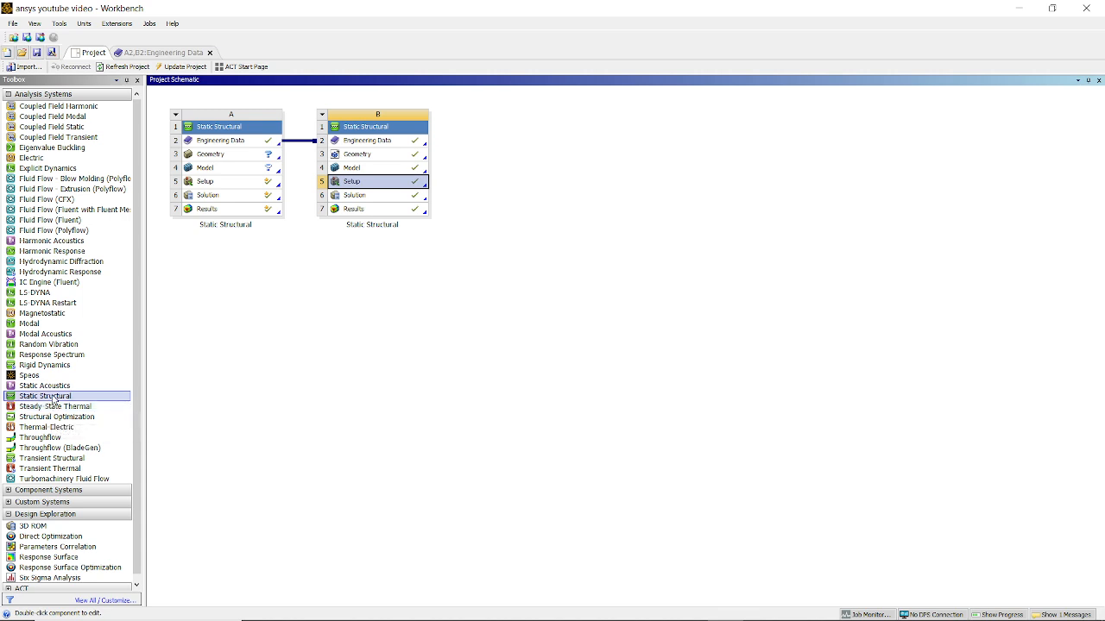
drag(45, 396, 527, 161)
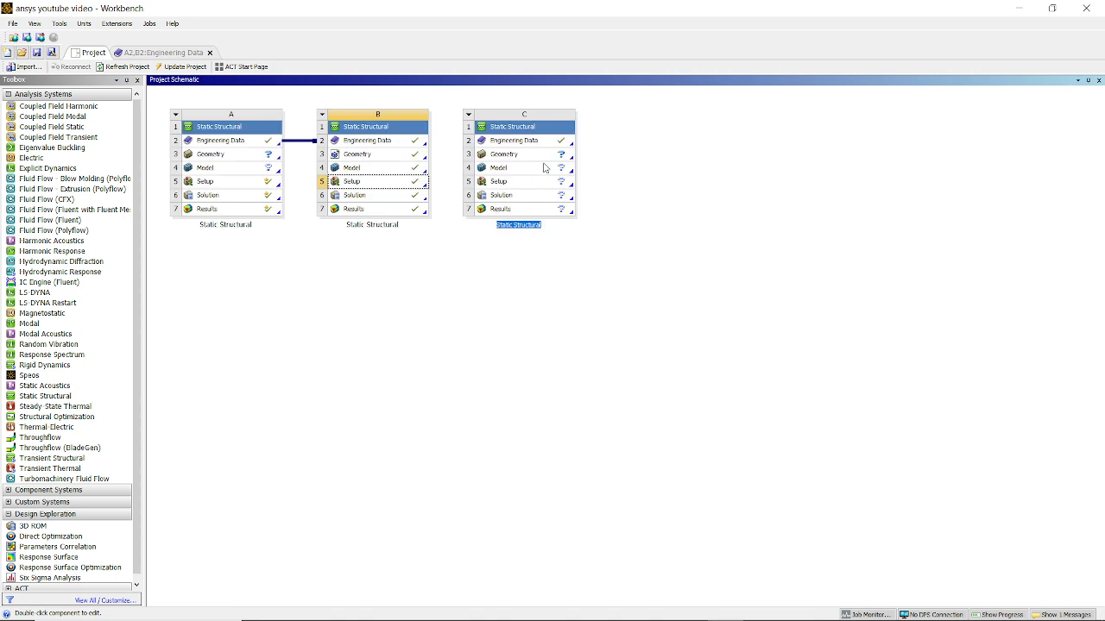
key(Return)
click(524, 157)
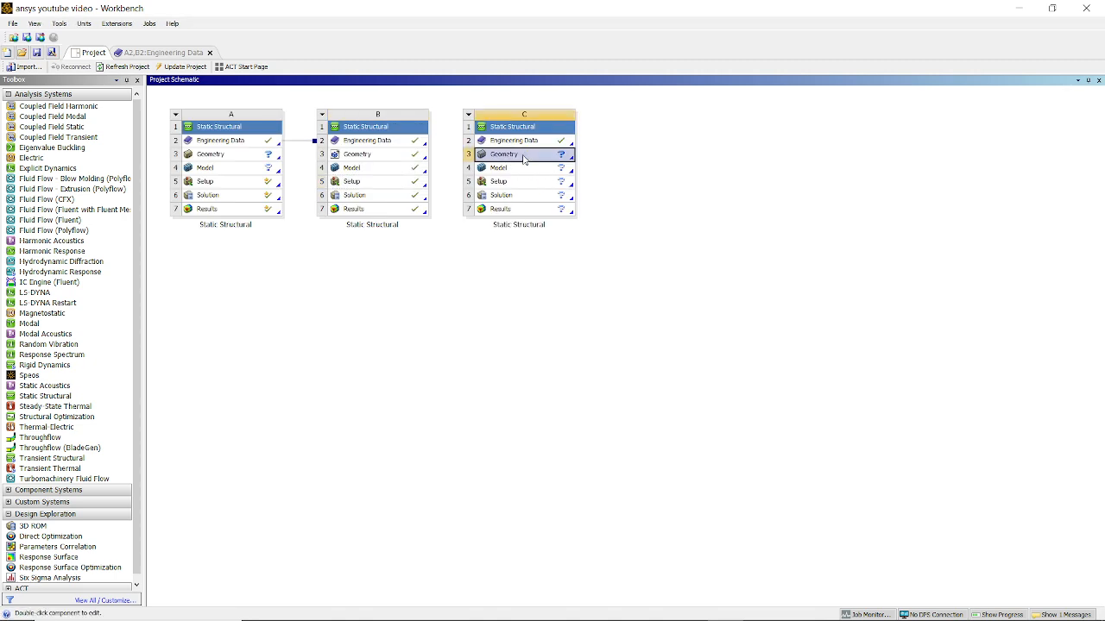
- Share the geometry and engineering data of system B with system C
click(384, 155)
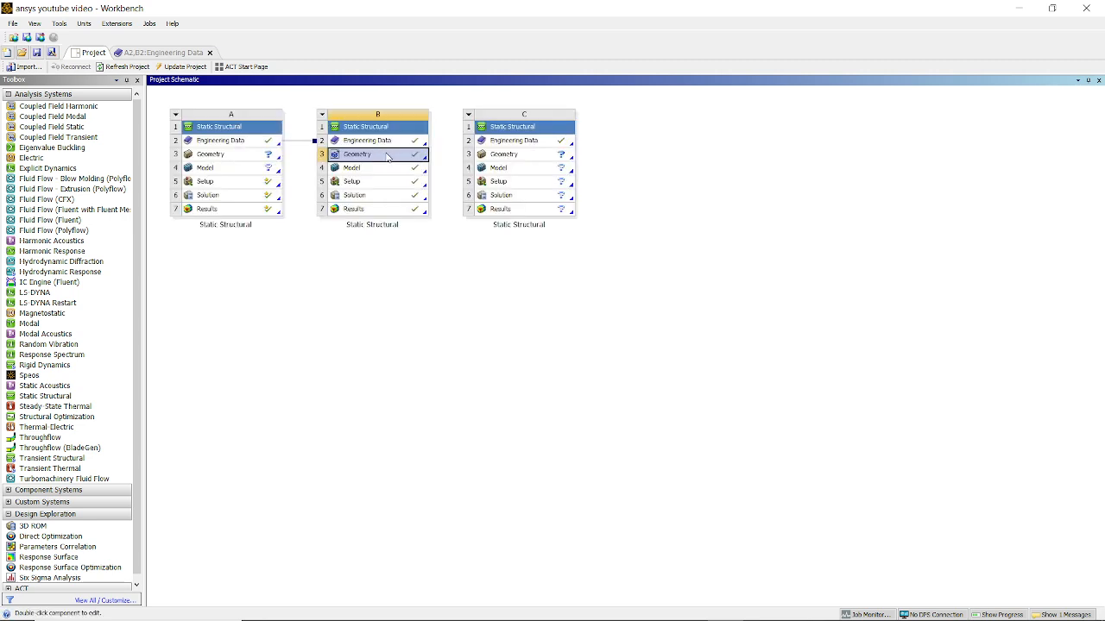
drag(386, 156, 507, 158)
click(354, 143)
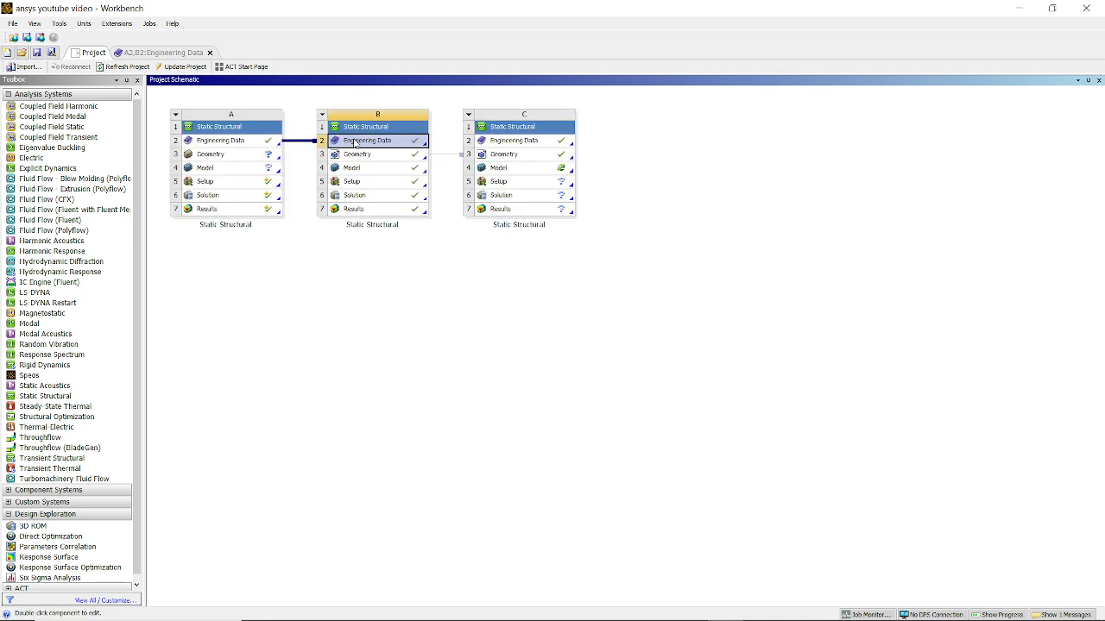
drag(354, 143, 488, 138)
- Try to share the Model and Setup cells of system B with system C
click(372, 173)
drag(372, 173, 501, 172)
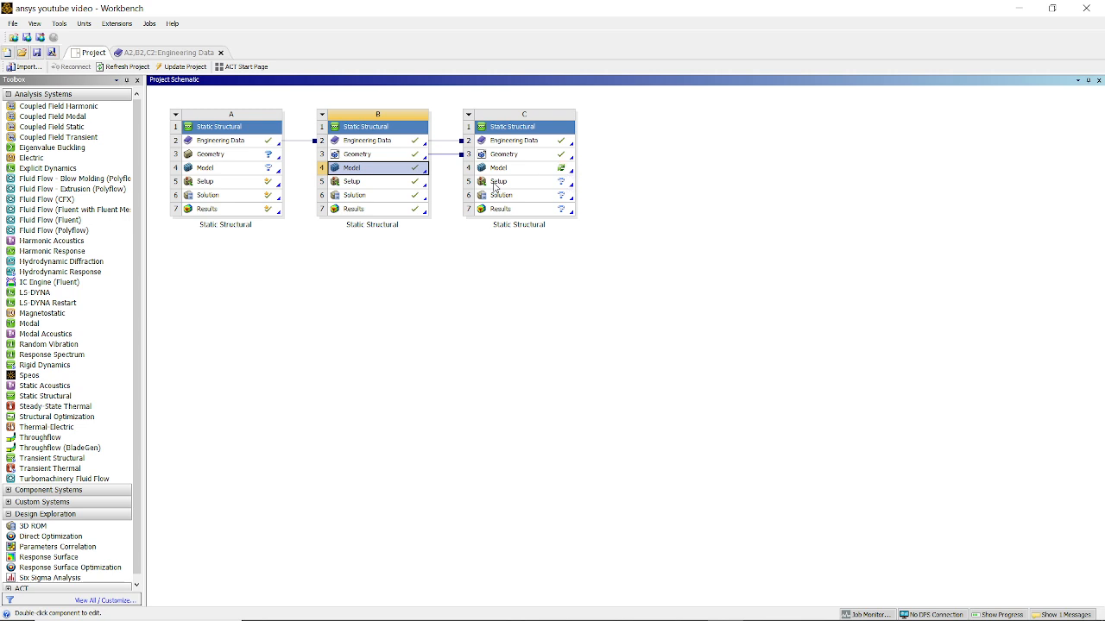
click(375, 182)
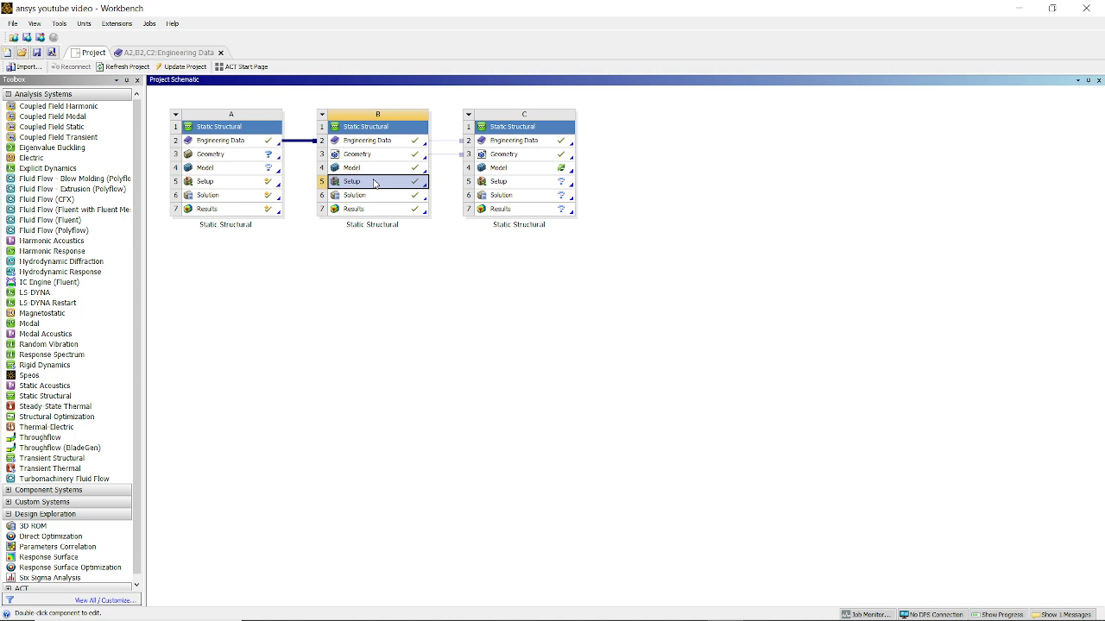
drag(375, 182, 491, 188)
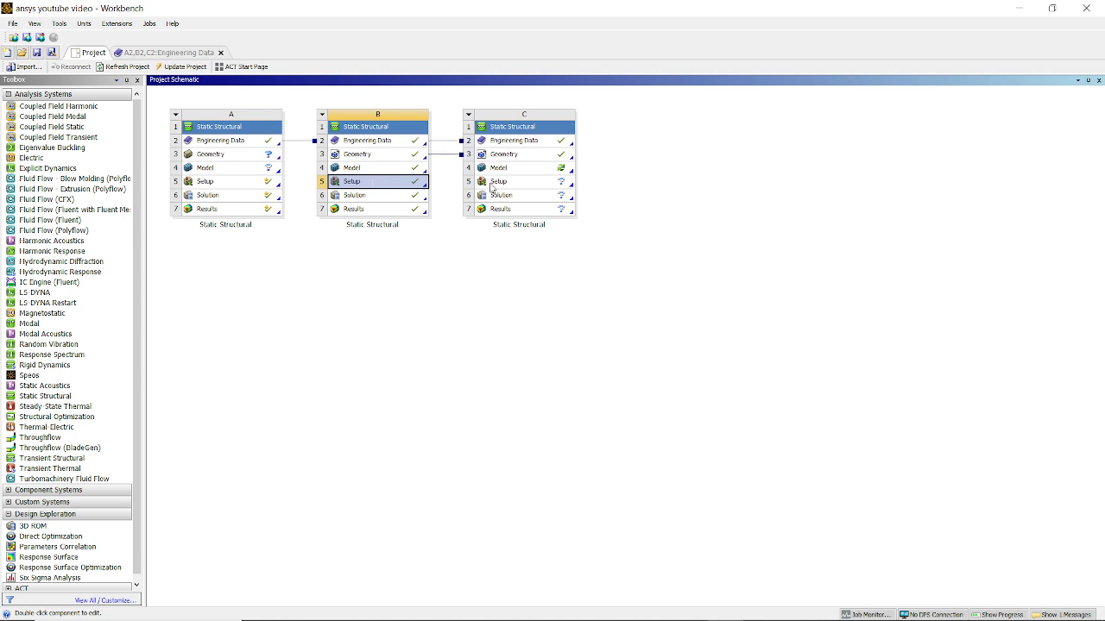
- Open the Setup cell of system C for editing in Mechanical
click(571, 186)
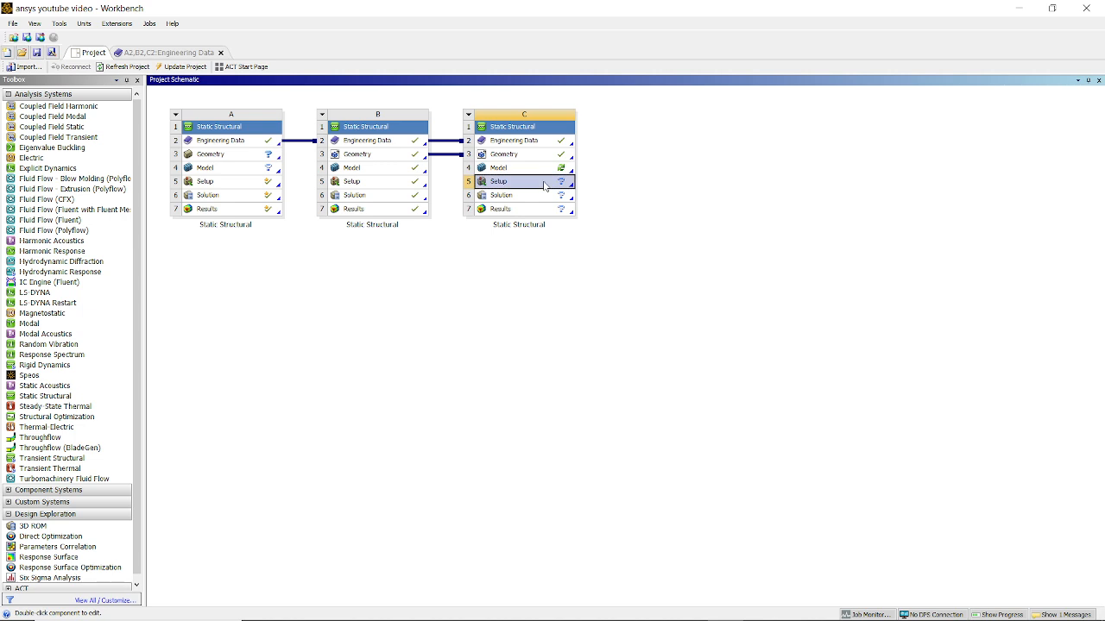
mouse_move(571, 188)
right_click(571, 184)
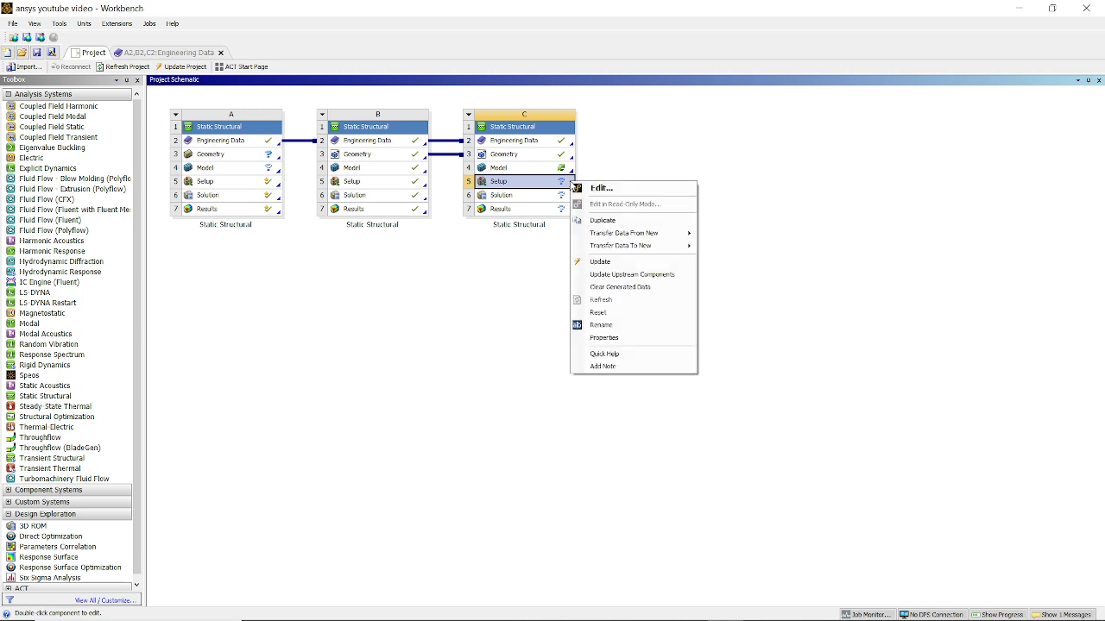
click(601, 189)
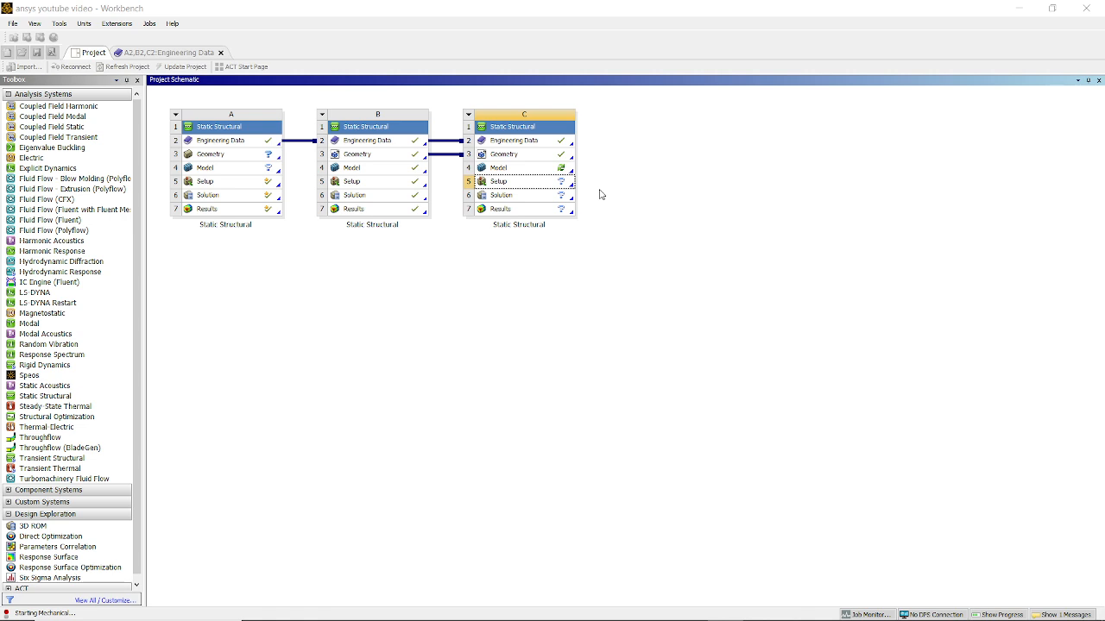
- Check how the Mechanical session for system C is loading, looking at both the Mechanical and Workbench windows
mouse_move(604, 616)
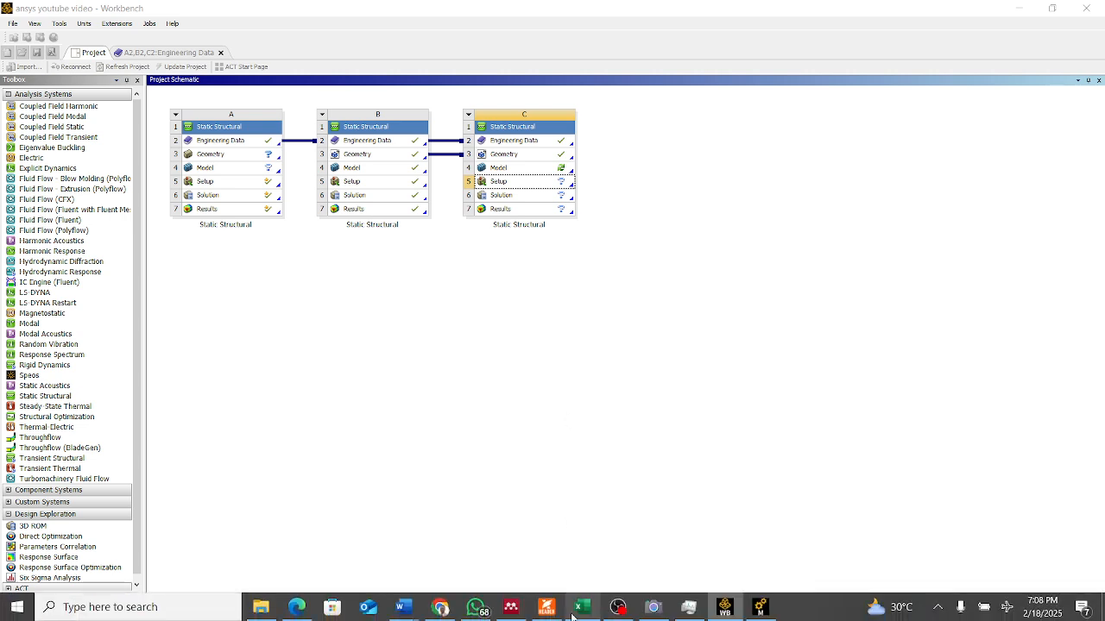
click(759, 609)
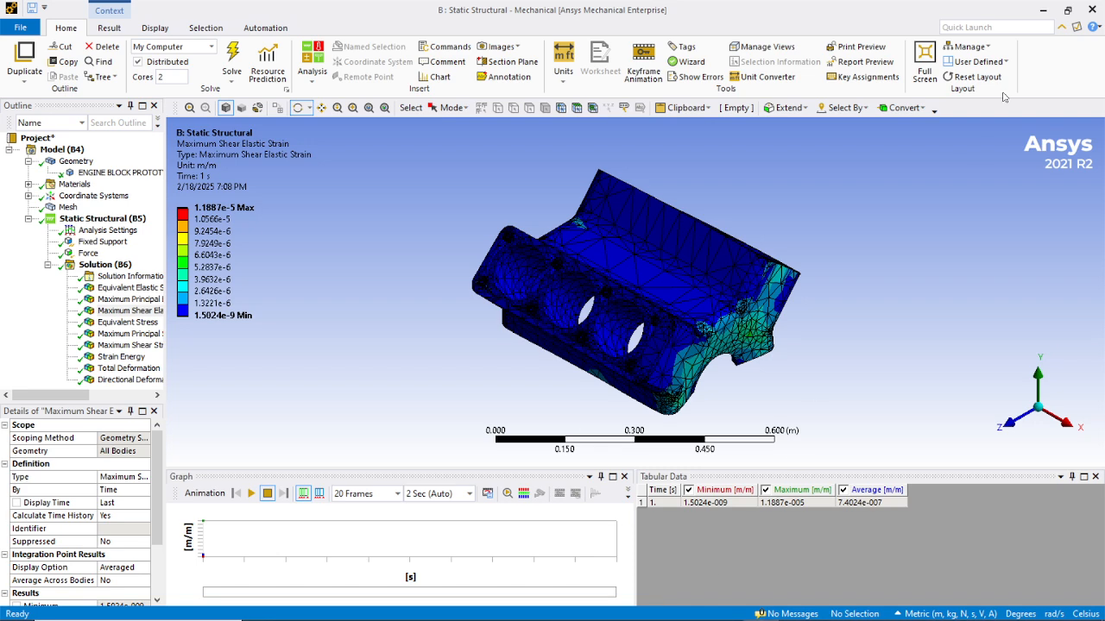
click(1043, 10)
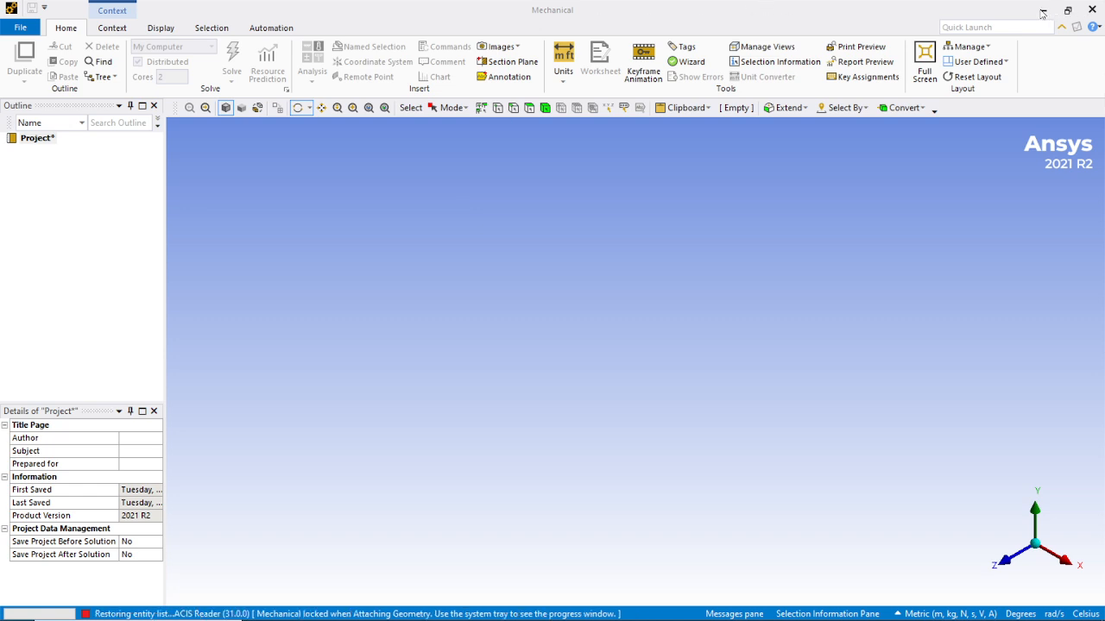
mouse_move(745, 618)
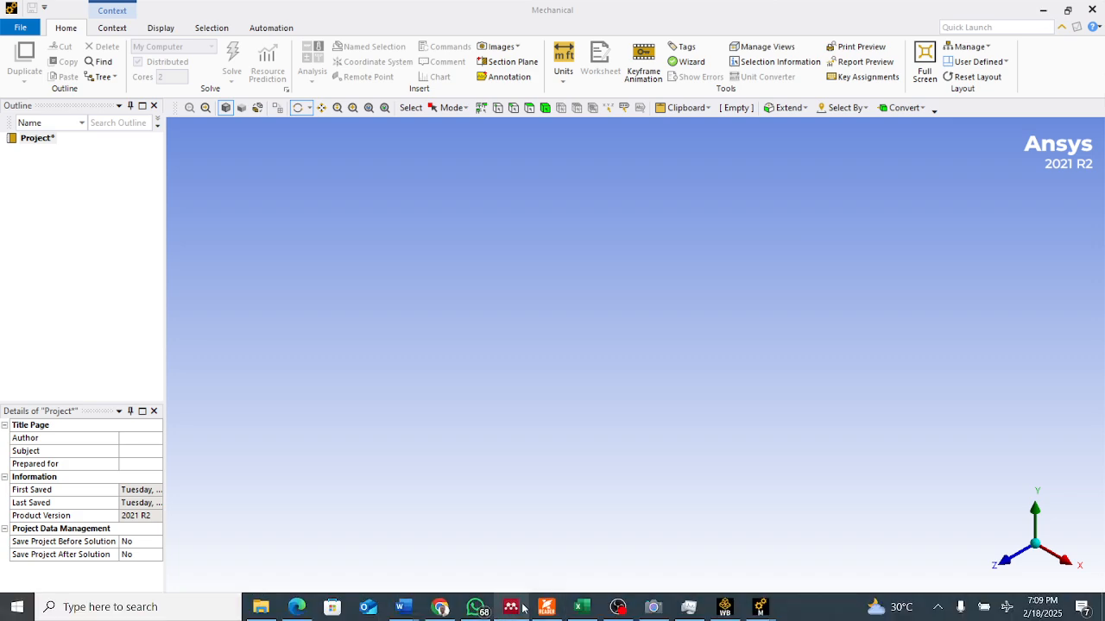
click(722, 608)
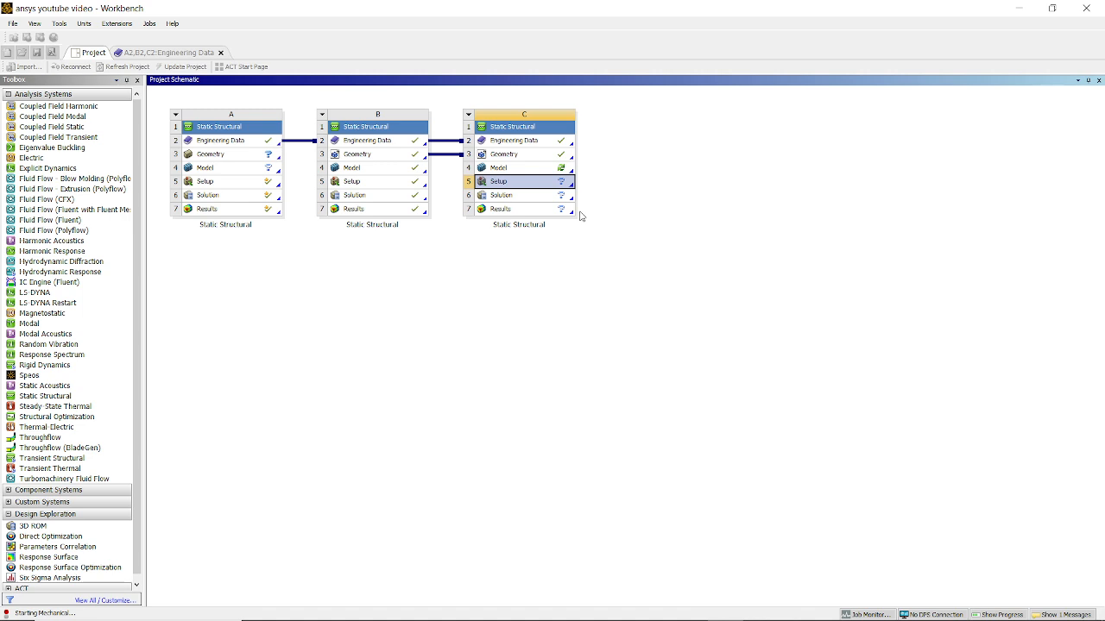
- Switch back to system B's Mechanical window and assign A356/3%DPSA as the material of the engine block part
mouse_move(479, 619)
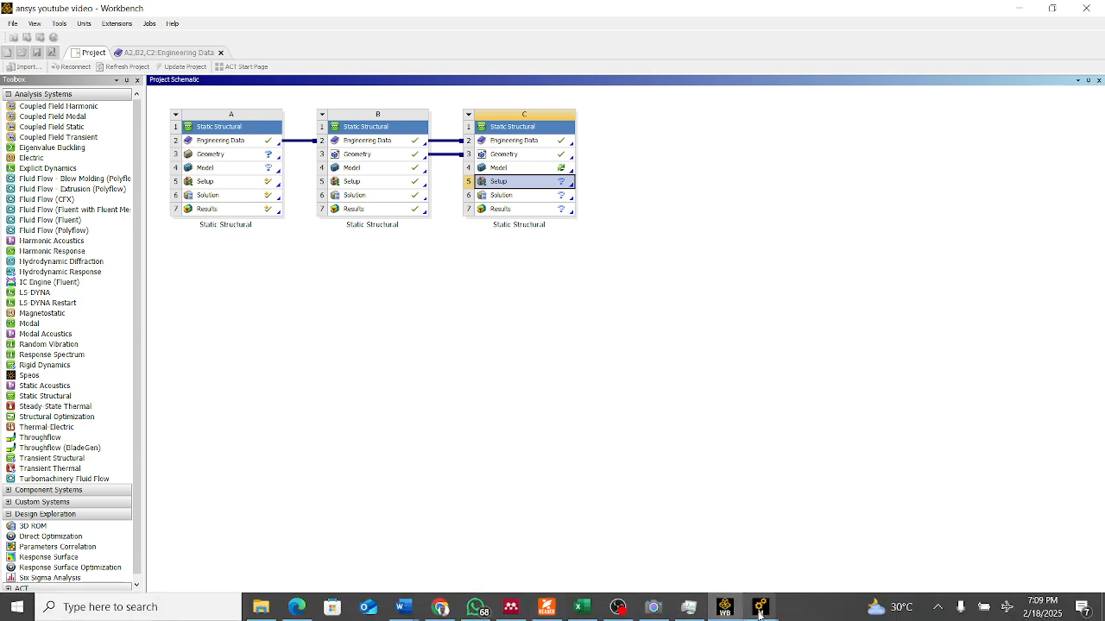
mouse_move(759, 613)
click(697, 557)
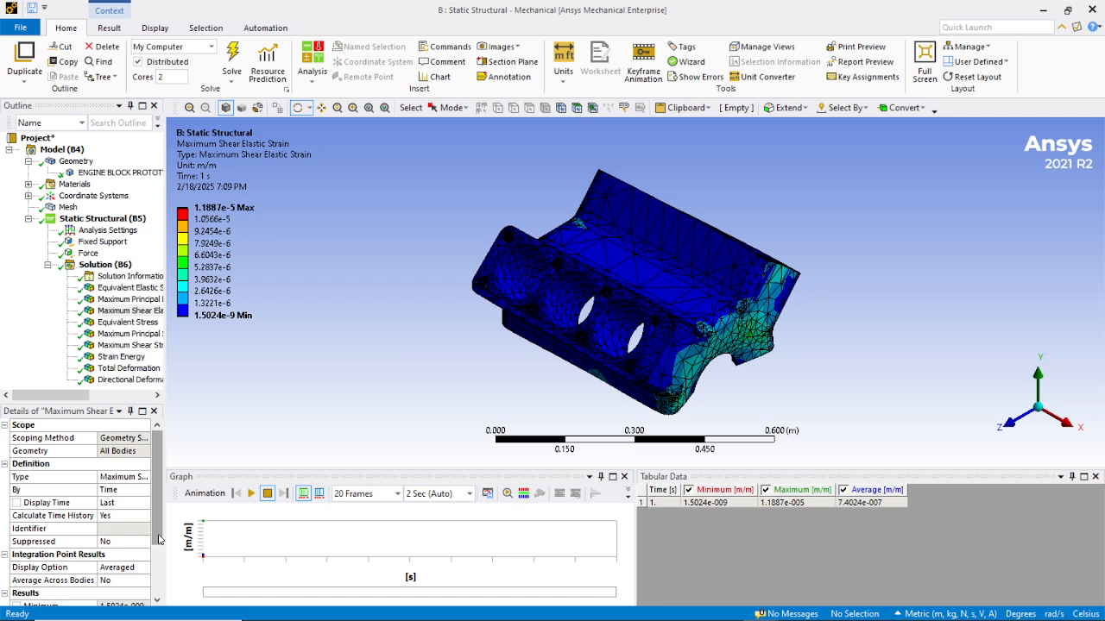
click(156, 585)
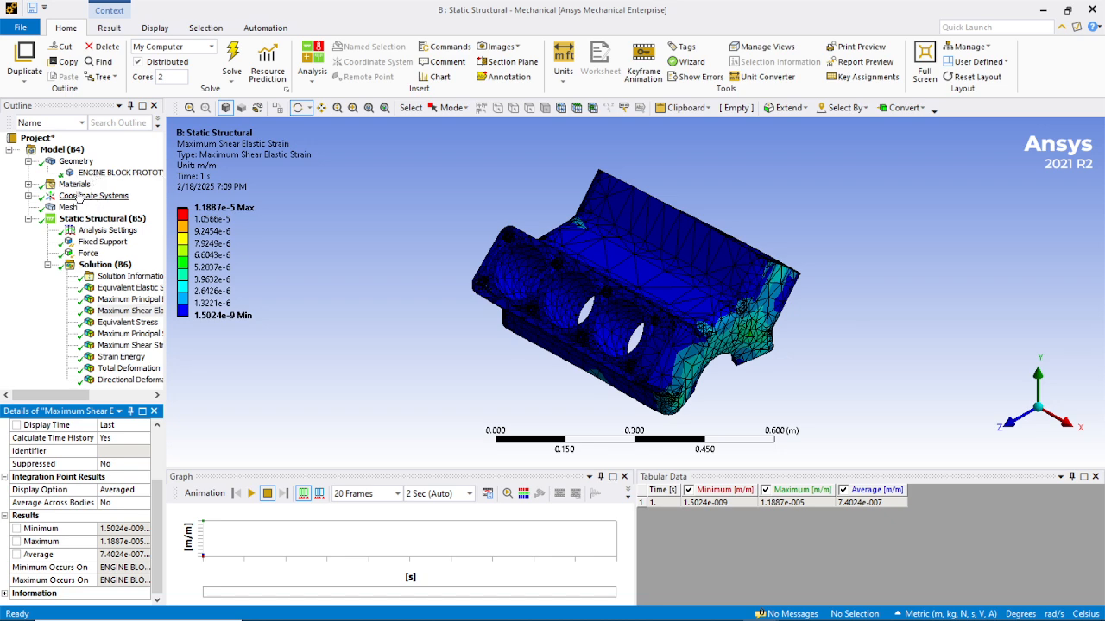
click(116, 174)
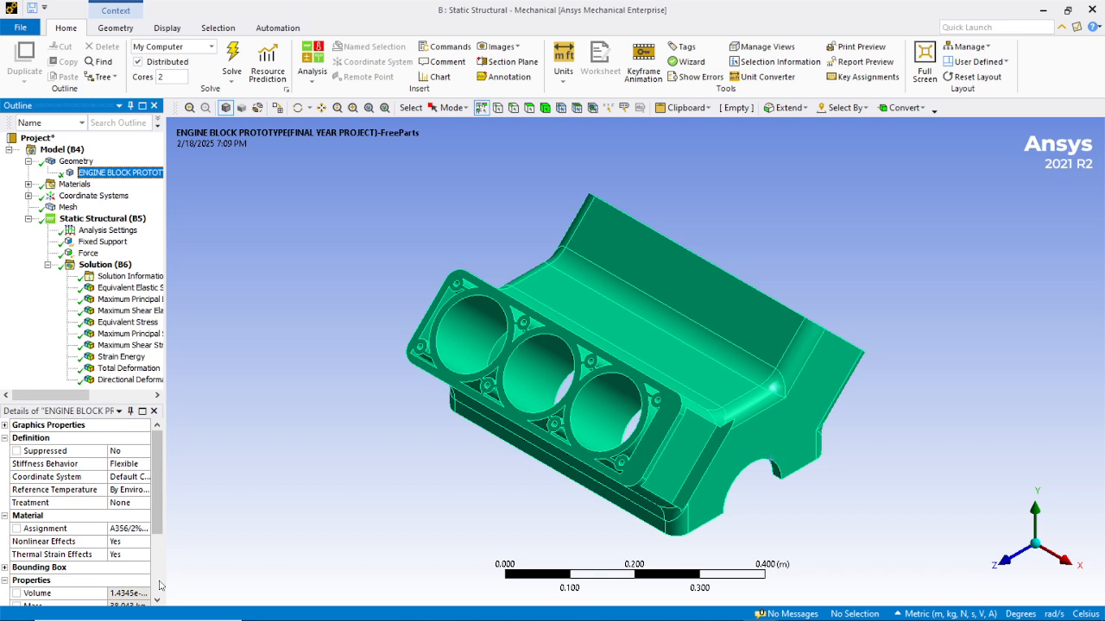
click(130, 529)
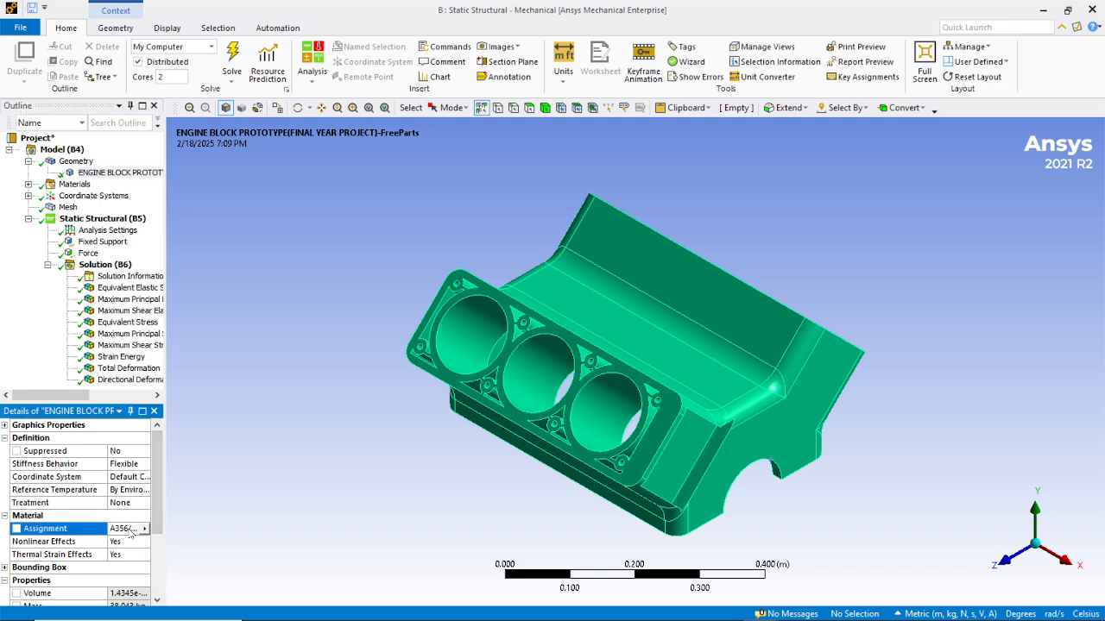
click(144, 528)
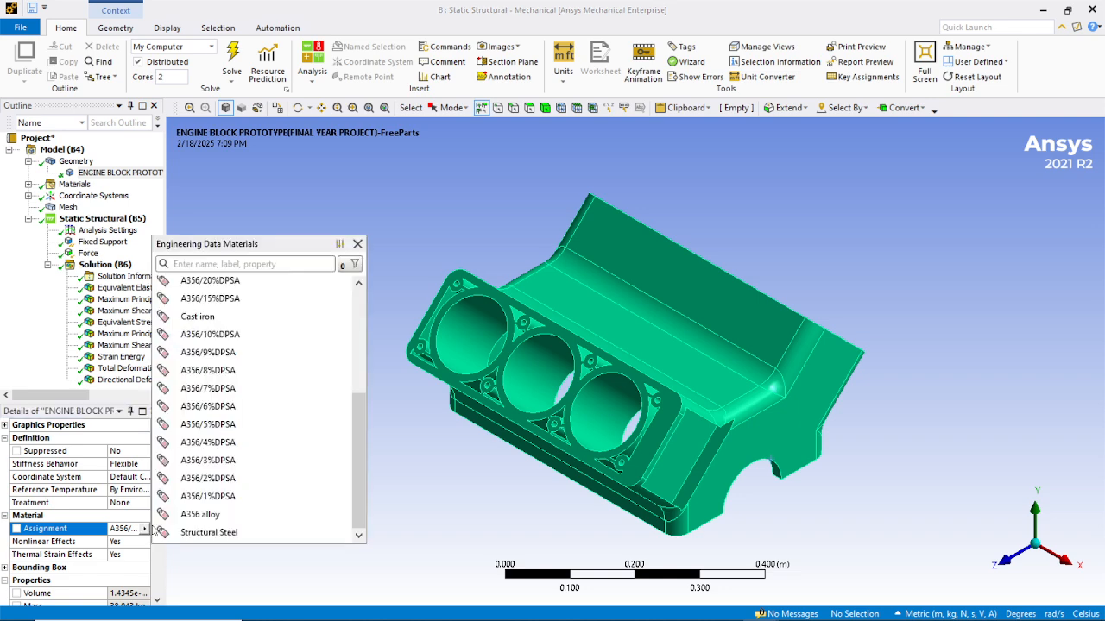
click(205, 460)
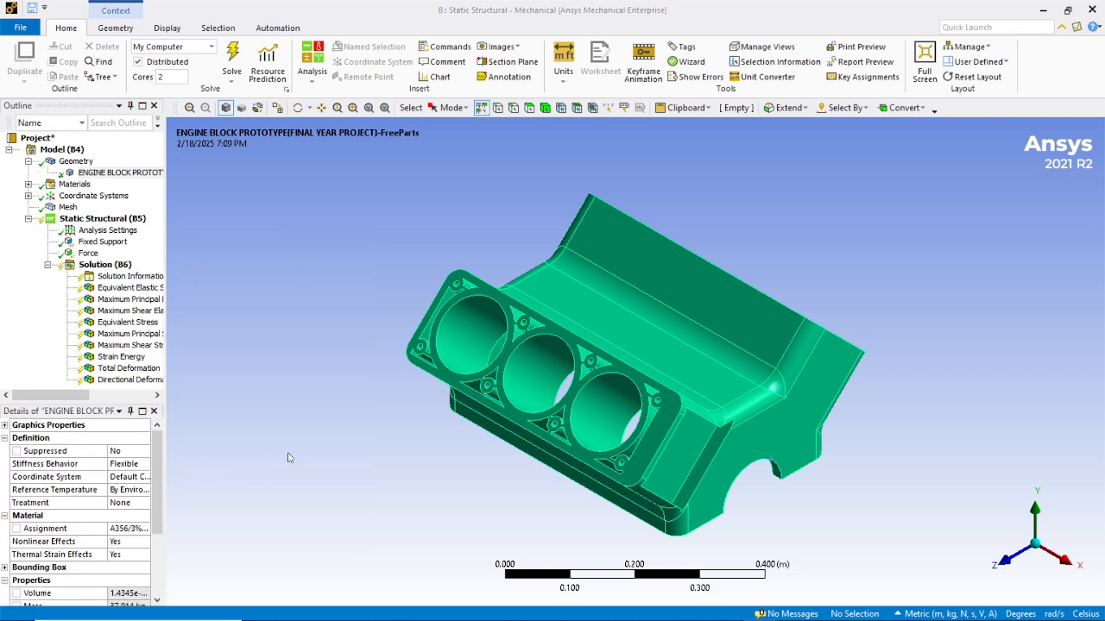
- Solve system B for A356/3%DPSA and review the equivalent, maximum principal and maximum shear elastic strain and equivalent stress results
click(232, 57)
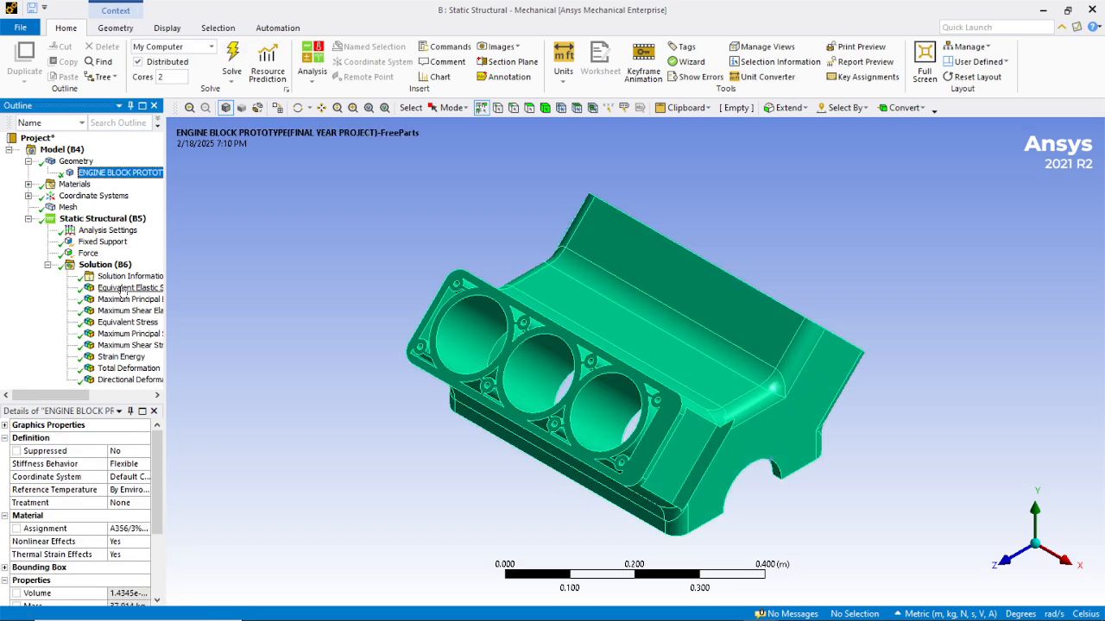
click(124, 288)
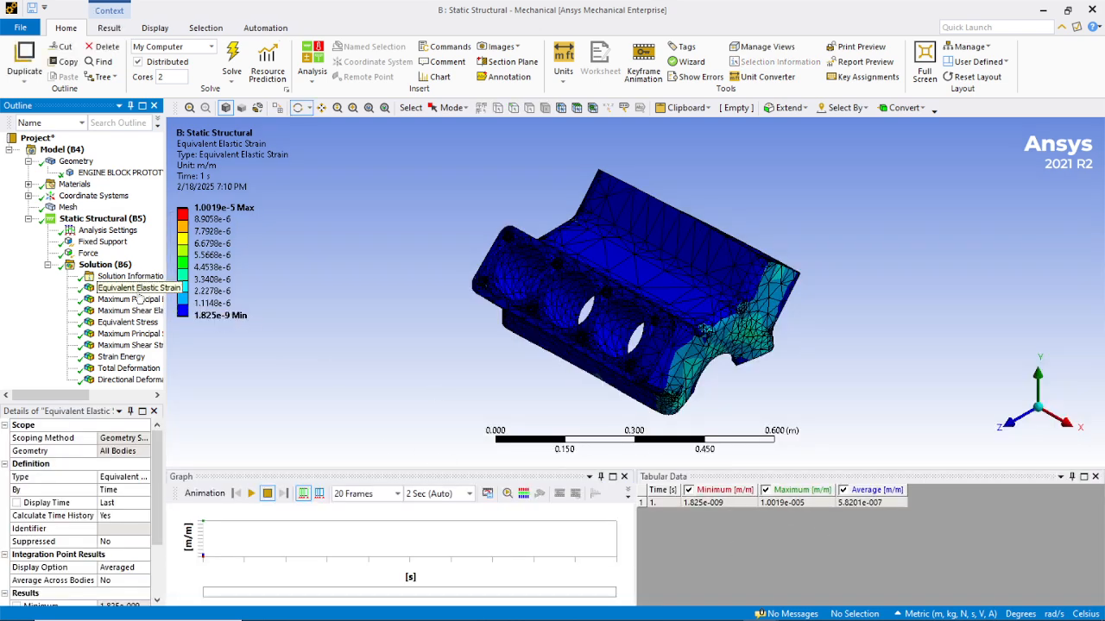
click(136, 299)
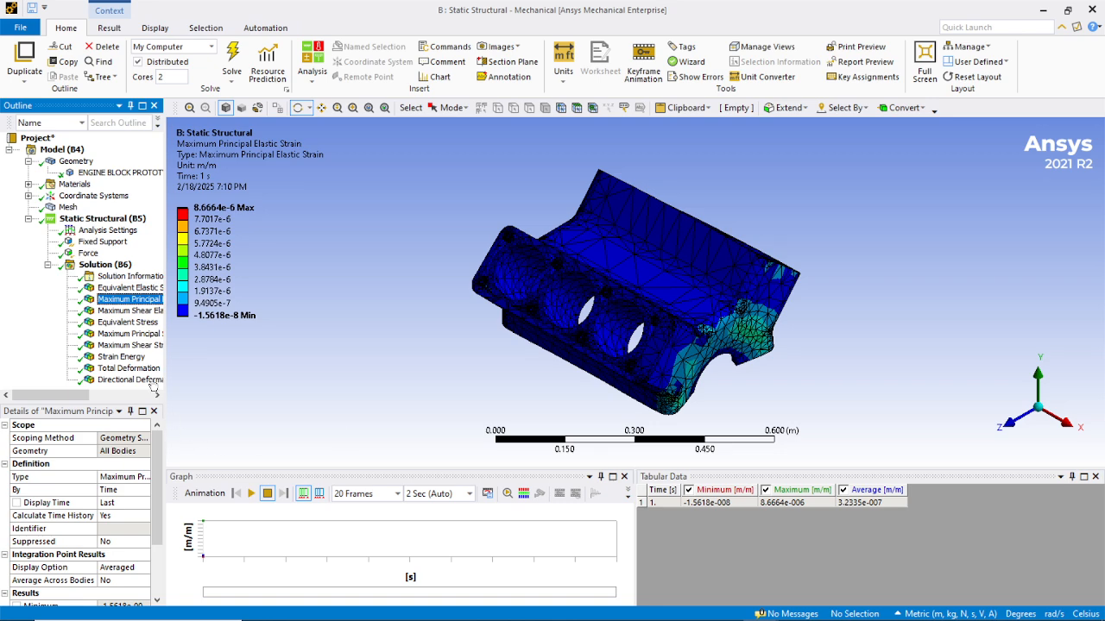
click(130, 310)
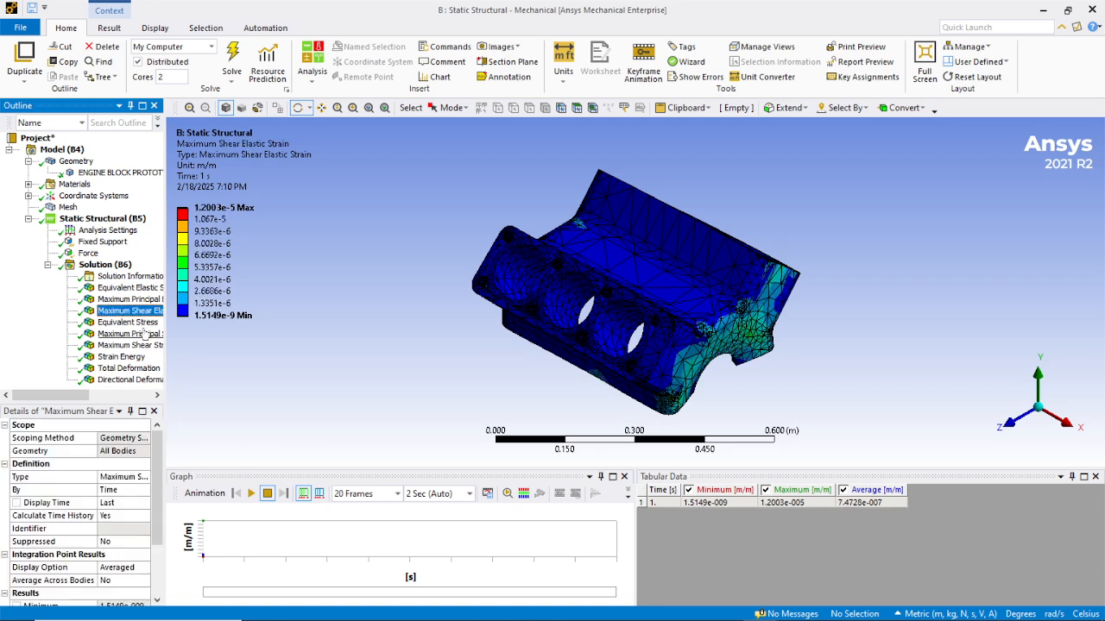
click(128, 321)
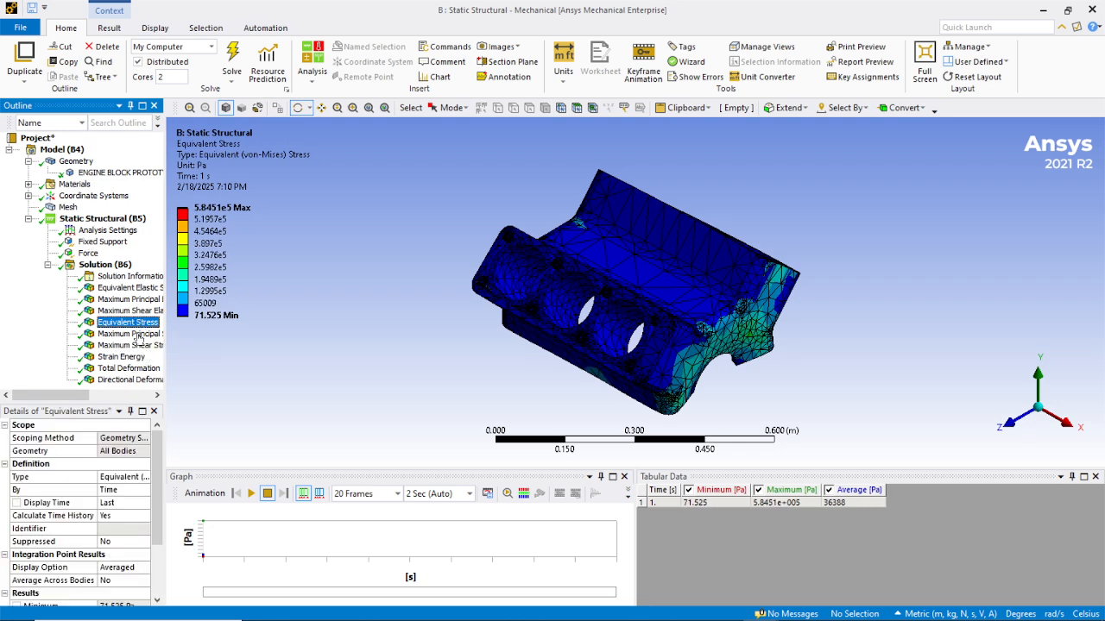
click(157, 596)
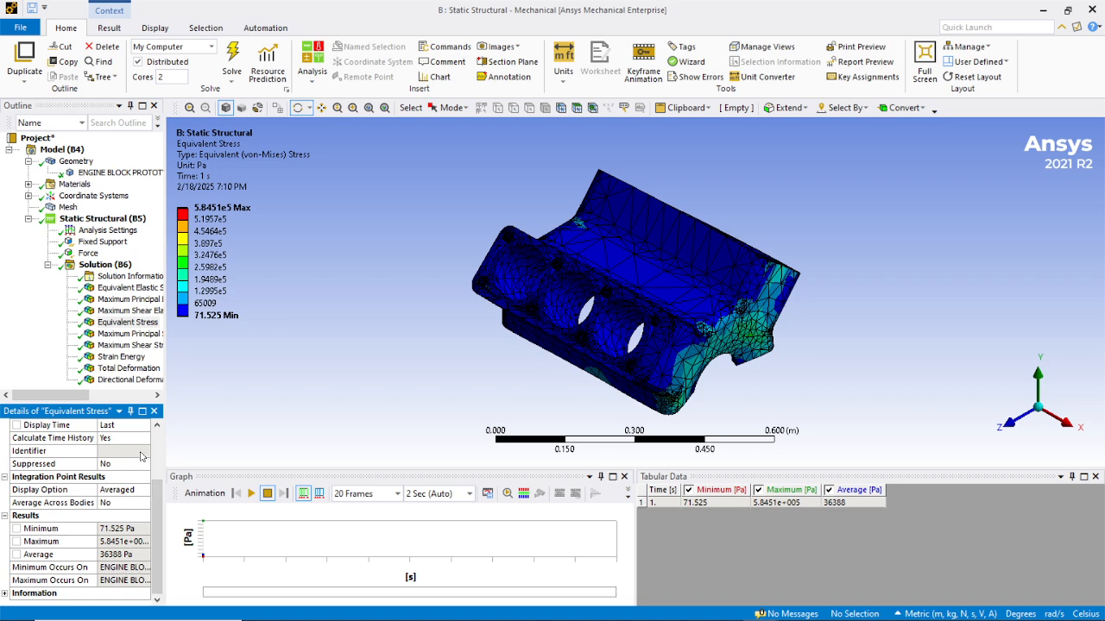
click(117, 172)
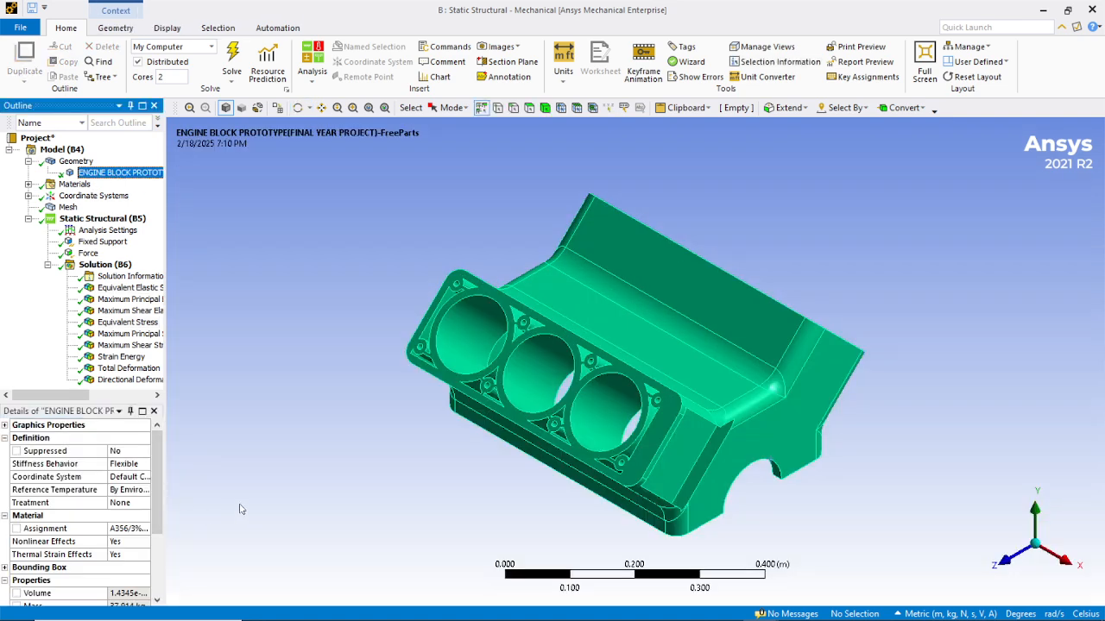
mouse_move(404, 618)
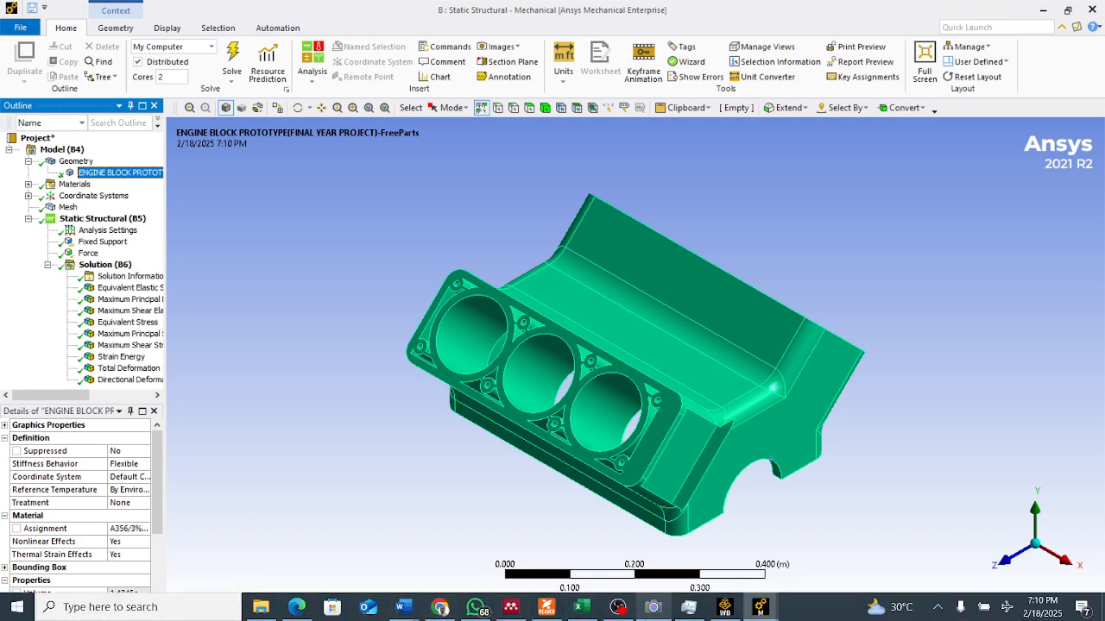
click(657, 611)
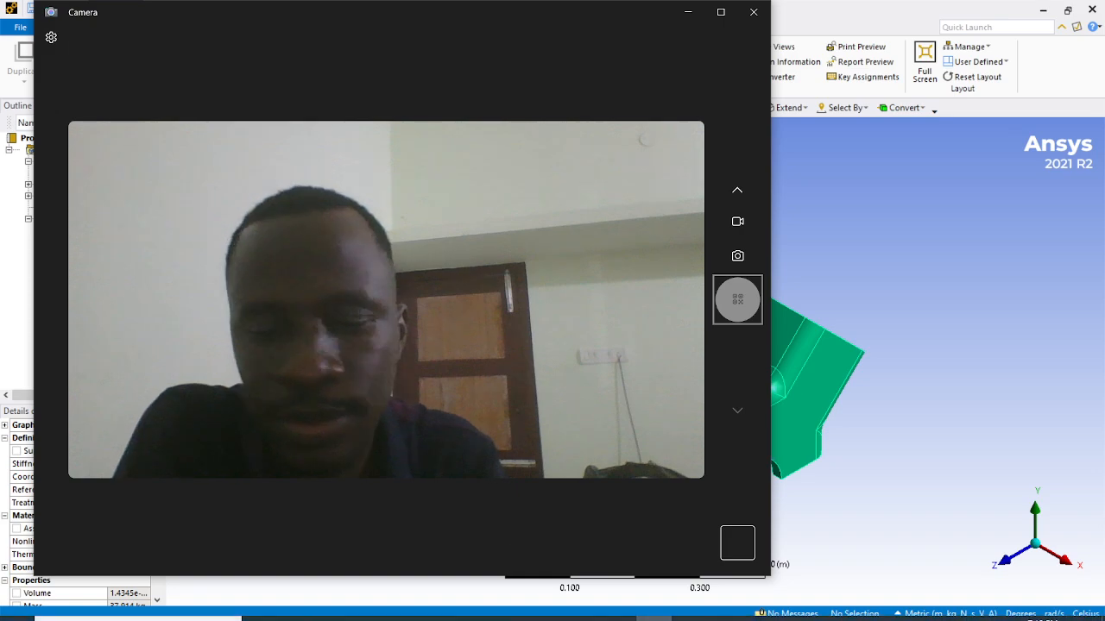
mouse_move(511, 607)
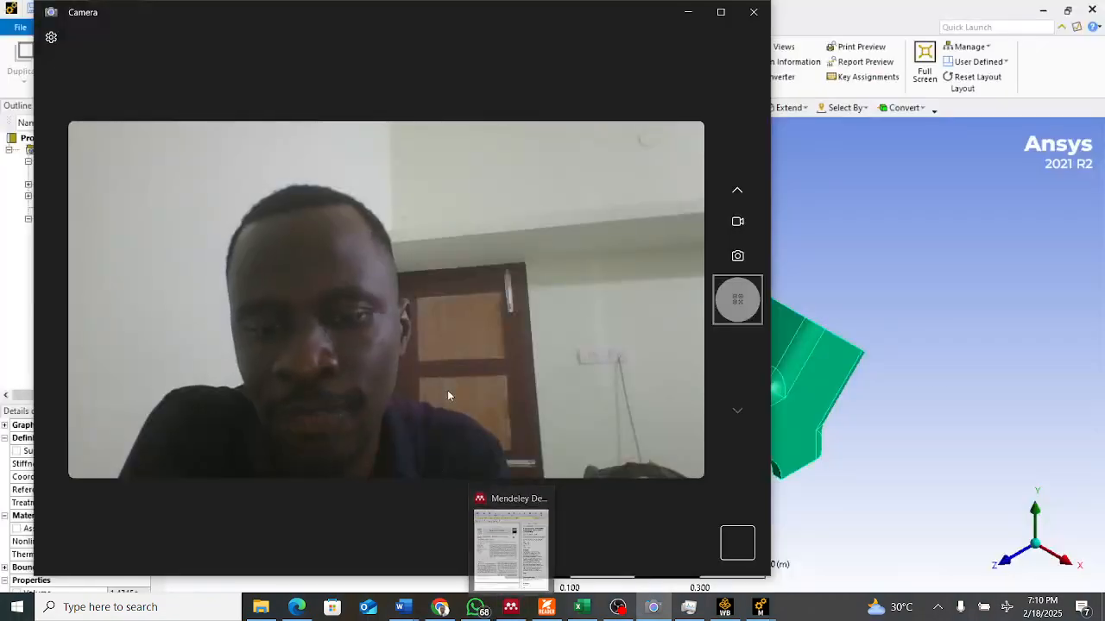